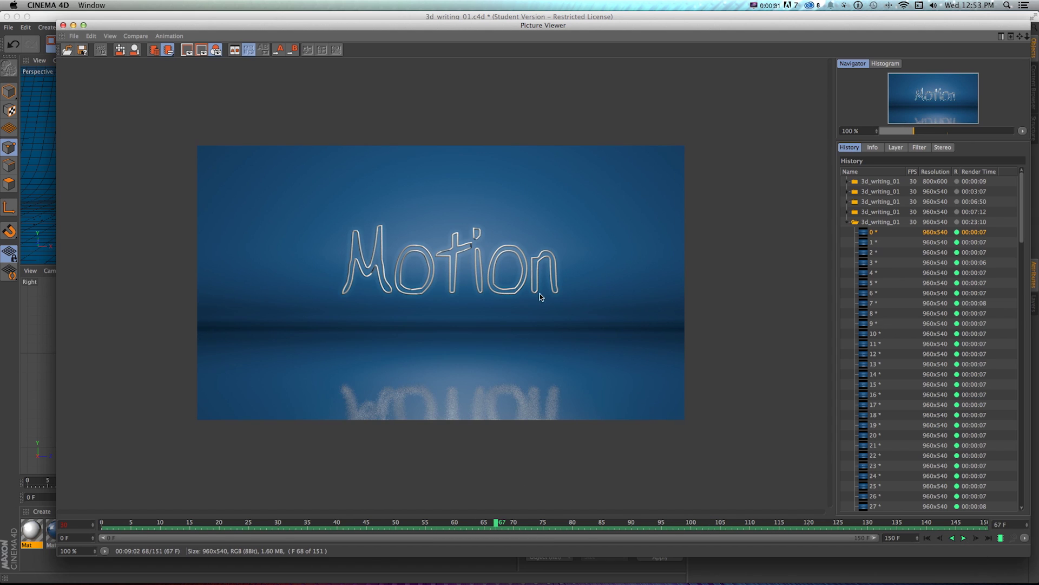
- Scrub through the rendered Motion animation, then save the project as 3d_writing_02.c4d
{"action": "mouse_move", "coordinate": [495, 521]}
{"action": "left_mouse_down"}
{"action": "mouse_move", "coordinate": [360, 520]}
{"action": "mouse_move", "coordinate": [320, 505]}
{"action": "mouse_move", "coordinate": [206, 510]}
{"action": "mouse_move", "coordinate": [670, 524]}
{"action": "mouse_move", "coordinate": [638, 524]}
{"action": "left_mouse_up"}
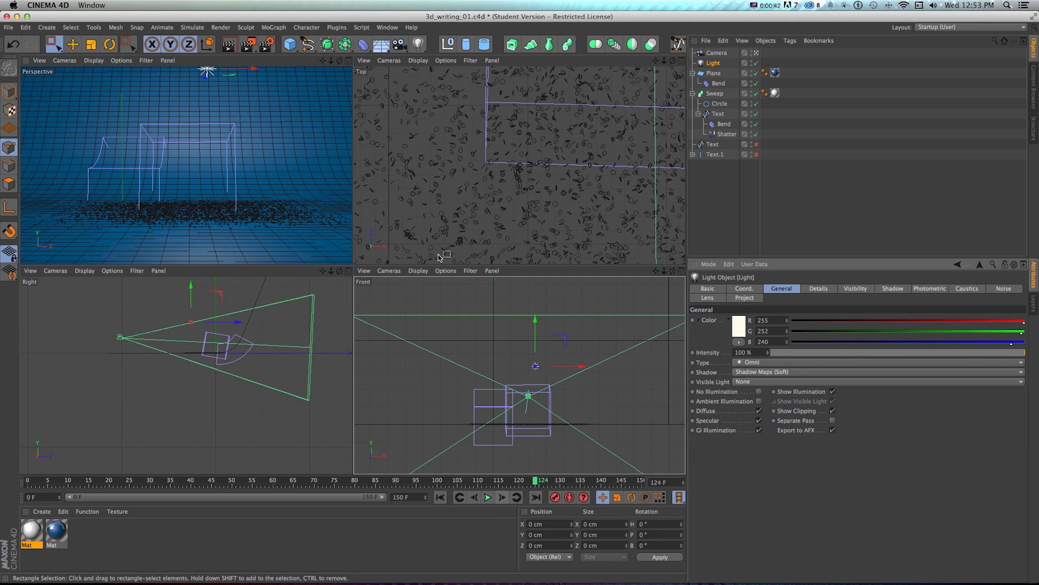
{"action": "key", "text": "super+s"}
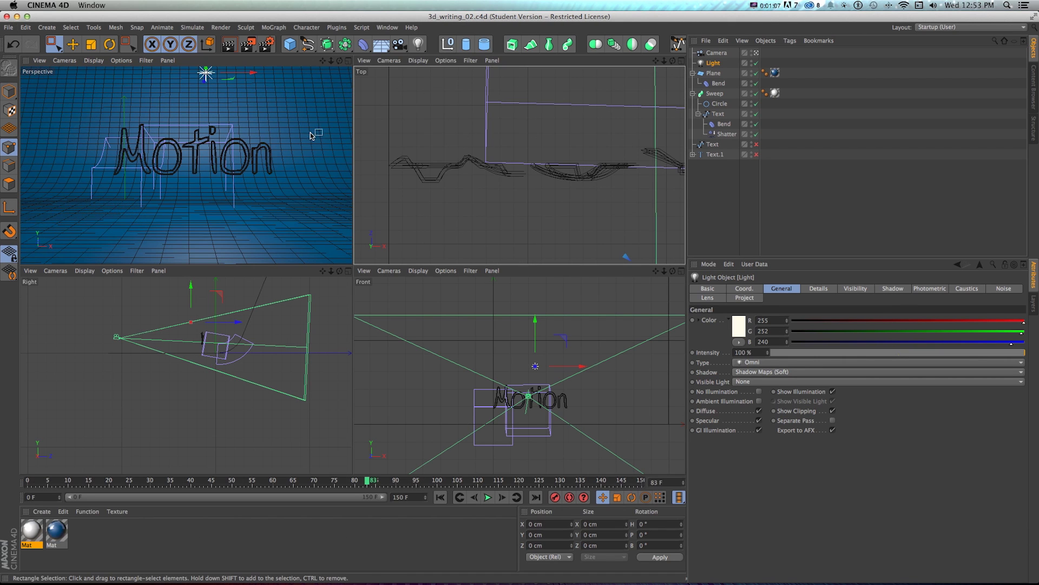
- Delete the Sweep object and both separate text objects, keeping the camera, light and plane
{"action": "middle_click", "coordinate": [335, 79]}
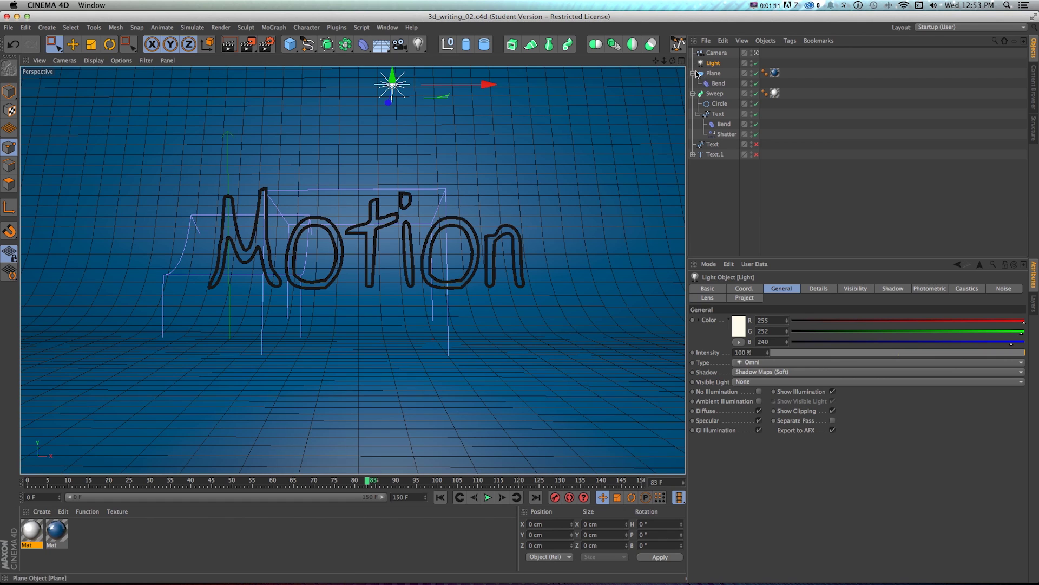
{"action": "left_click", "coordinate": [694, 73]}
{"action": "left_click", "coordinate": [694, 84]}
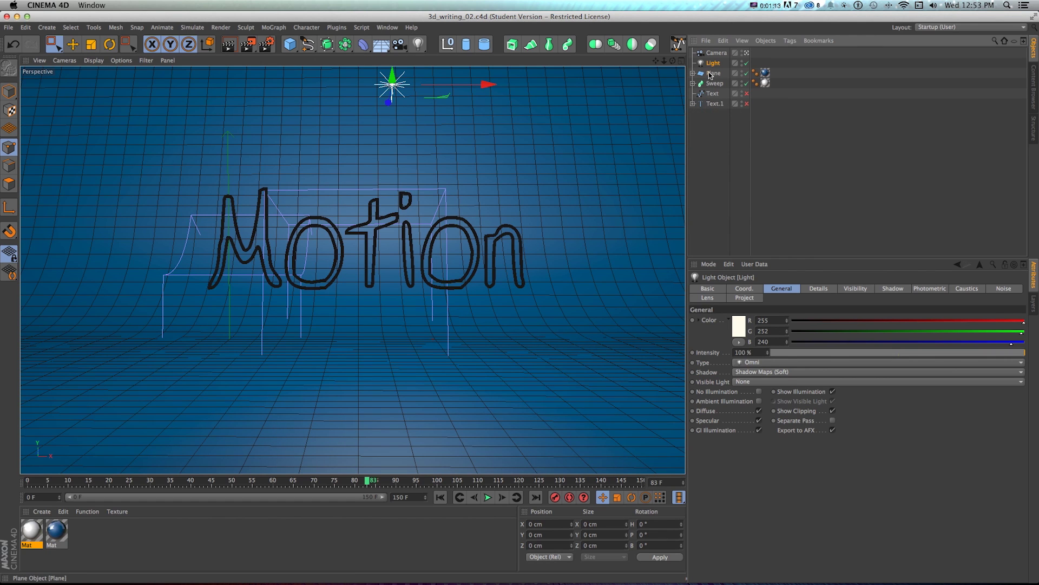
{"action": "left_click", "coordinate": [711, 74]}
{"action": "left_click", "coordinate": [713, 94]}
{"action": "left_click", "coordinate": [714, 104], "text": "shift"}
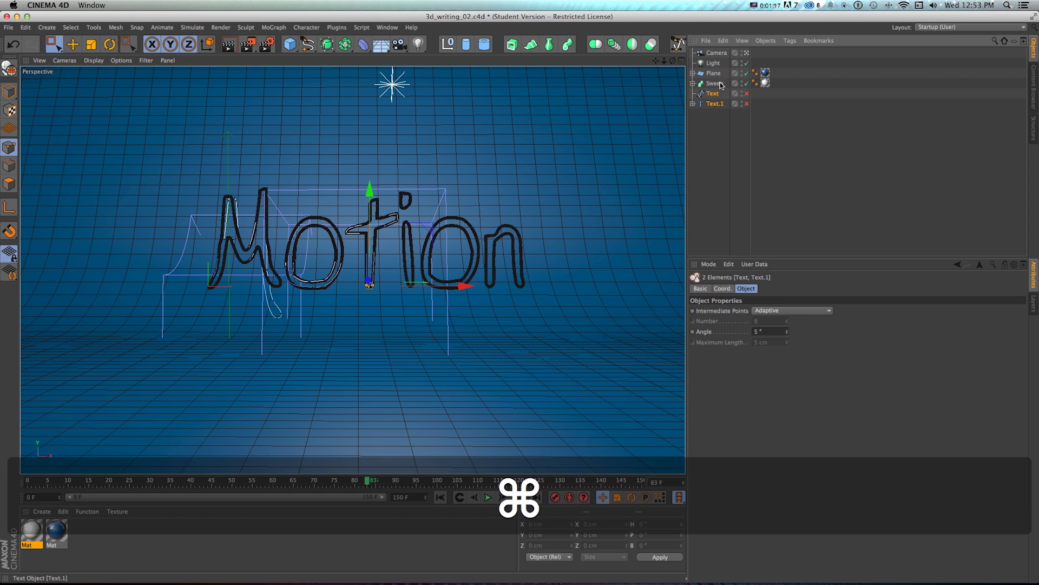
{"action": "key", "text": "Delete"}
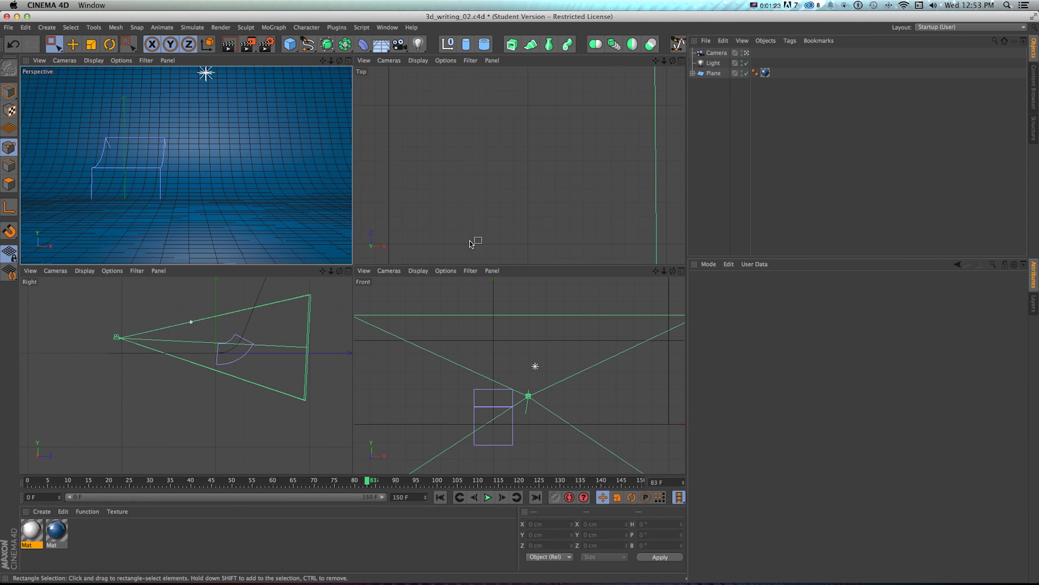
- Examine the backdrop plane and the object properties of its bend deformer
{"action": "scroll", "coordinate": [521, 190], "scroll_direction": "down", "scroll_amount": 5}
{"action": "scroll", "coordinate": [506, 395], "scroll_direction": "down", "scroll_amount": 5}
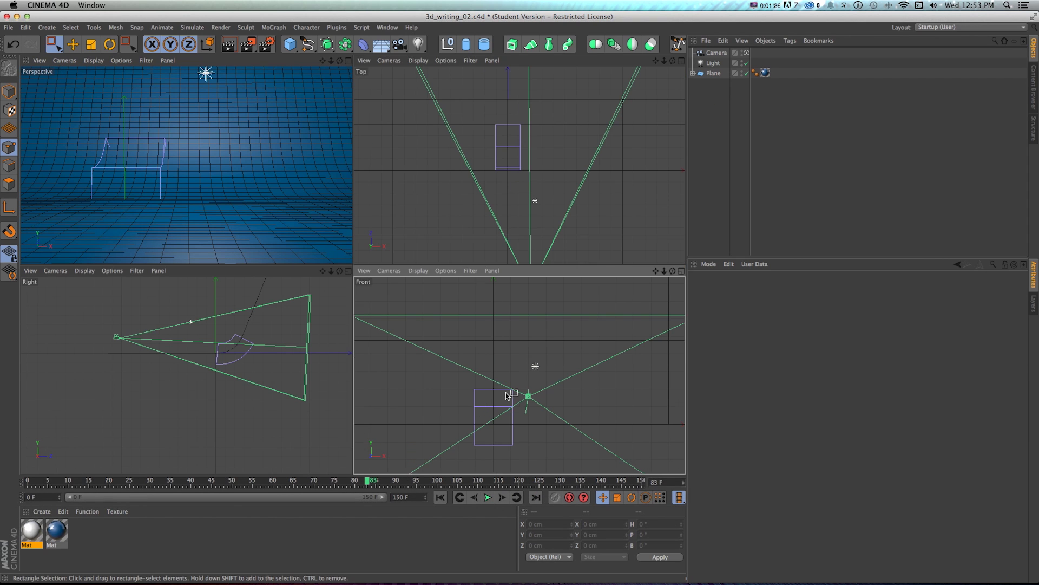
{"action": "key", "text": "1"}
{"action": "left_click_drag", "start_coordinate": [247, 358], "coordinate": [248, 417]}
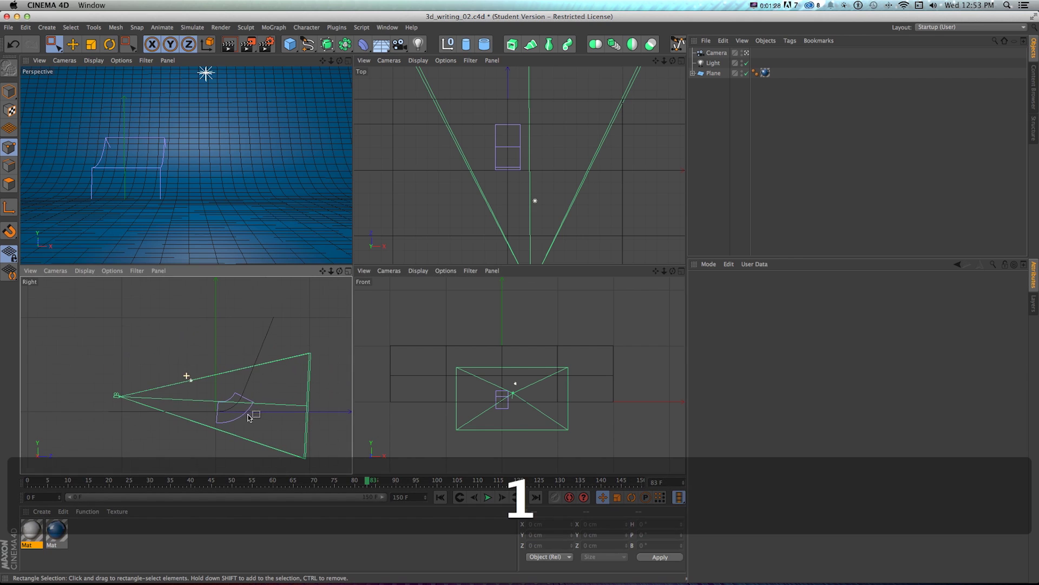
{"action": "left_click", "coordinate": [713, 74]}
{"action": "left_click", "coordinate": [694, 73]}
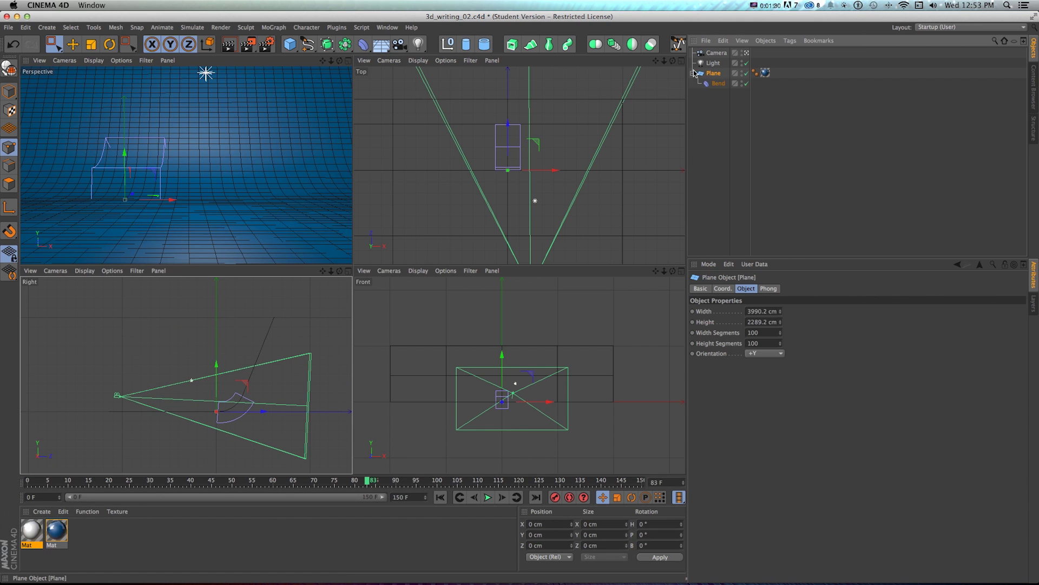
{"action": "left_click", "coordinate": [719, 84]}
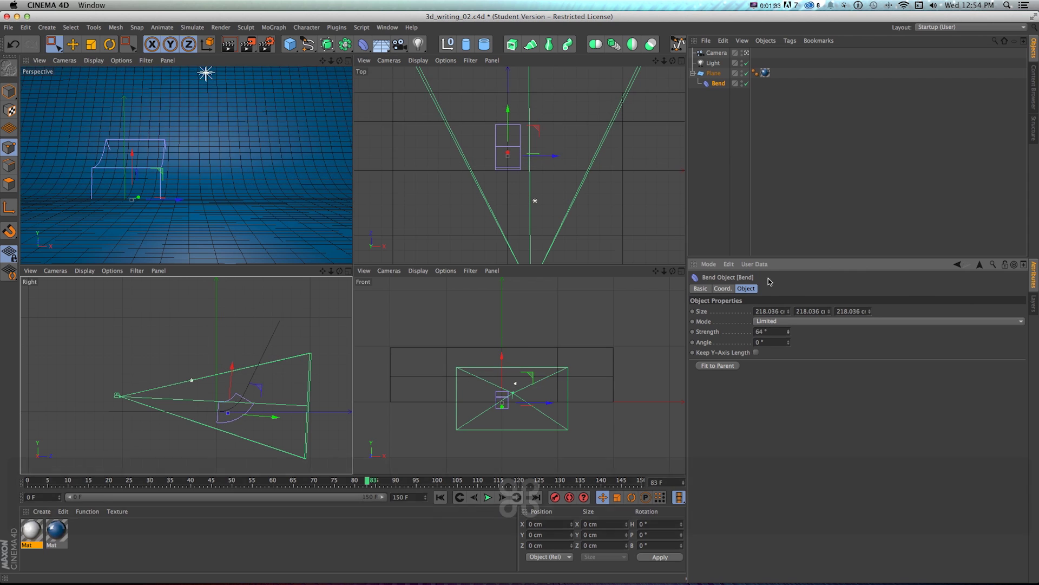
- Undo the last scene changes, return the animation to frame 0 and select the light
{"action": "key", "text": "super+z"}
{"action": "key", "text": "super+z"}
{"action": "mouse_move", "coordinate": [44, 477]}
{"action": "left_mouse_down"}
{"action": "mouse_move", "coordinate": [233, 480]}
{"action": "mouse_move", "coordinate": [29, 480]}
{"action": "left_mouse_up"}
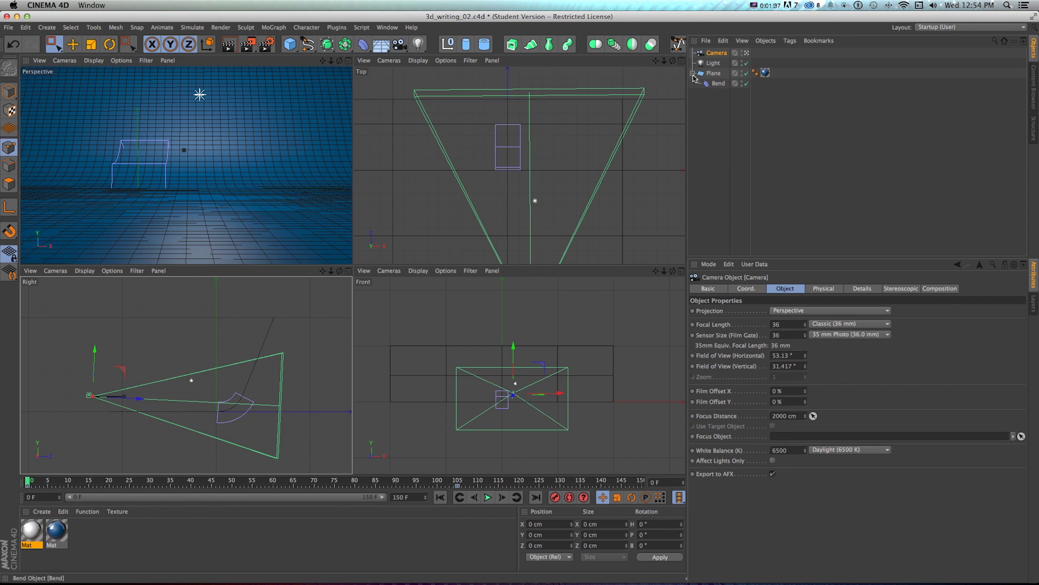
{"action": "left_click", "coordinate": [714, 63]}
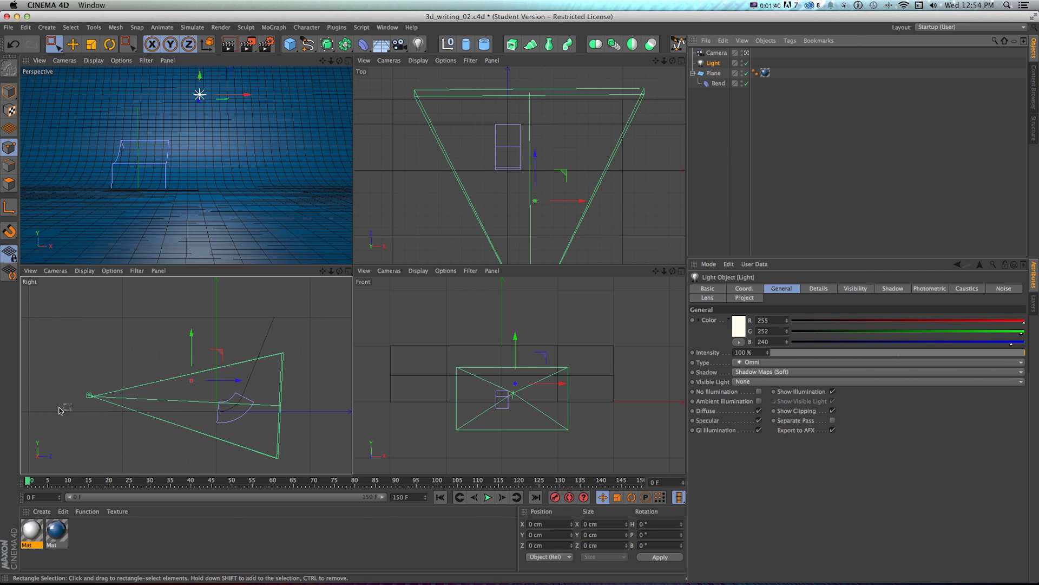
- Open the render settings and examine the white material's reflection and glow channels
{"action": "left_click", "coordinate": [267, 44]}
{"action": "left_click_drag", "start_coordinate": [721, 227], "coordinate": [400, 190]}
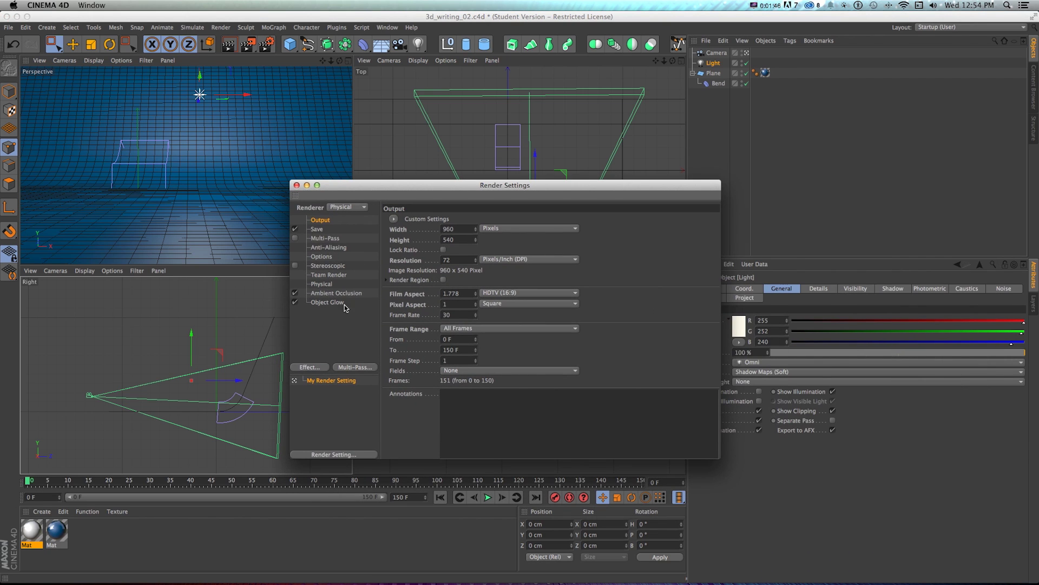
{"action": "double_click", "coordinate": [31, 531]}
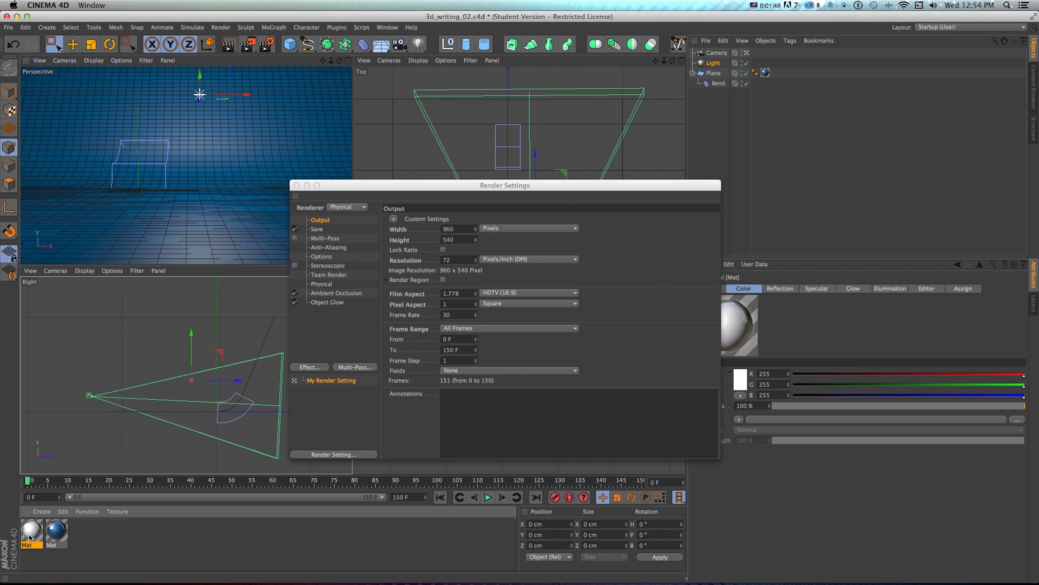
{"action": "left_click_drag", "start_coordinate": [201, 73], "coordinate": [217, 88]}
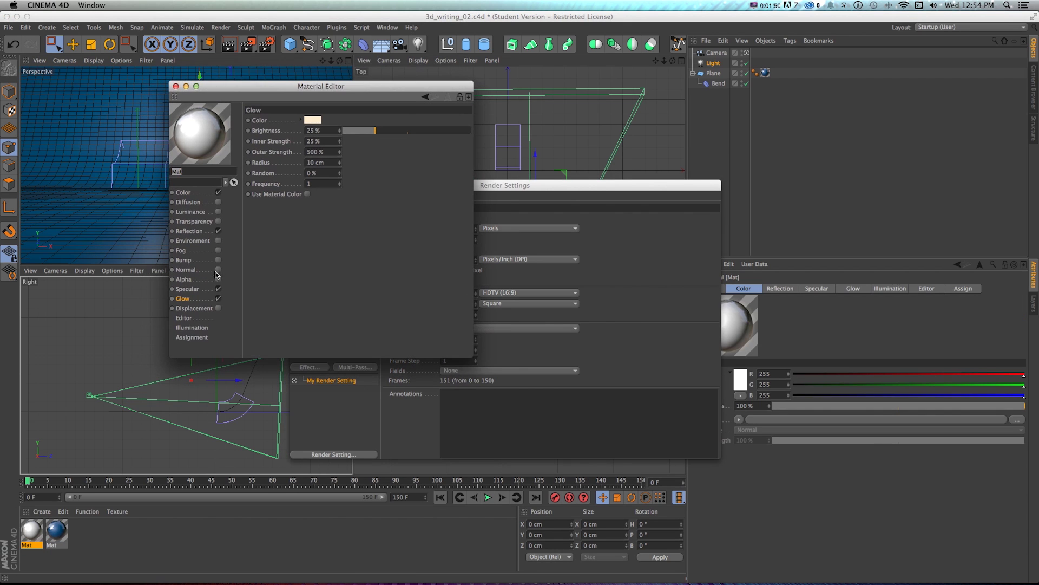
{"action": "left_click", "coordinate": [190, 204]}
{"action": "left_click", "coordinate": [190, 237]}
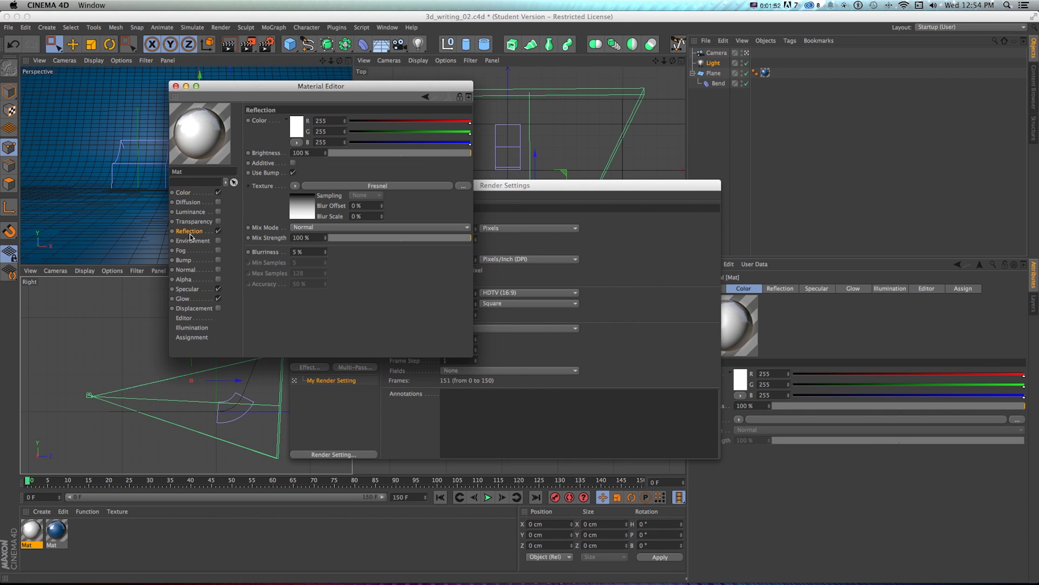
{"action": "left_click", "coordinate": [193, 299]}
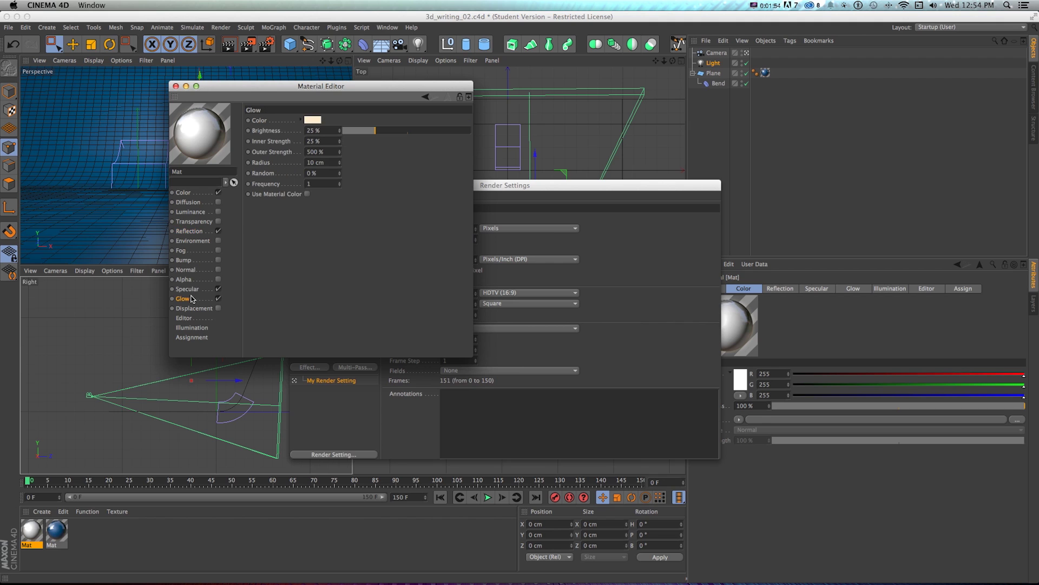
- Examine the blue material's color and reflection channels, then close the material editor and render settings
{"action": "left_click", "coordinate": [57, 534]}
{"action": "left_click", "coordinate": [183, 192]}
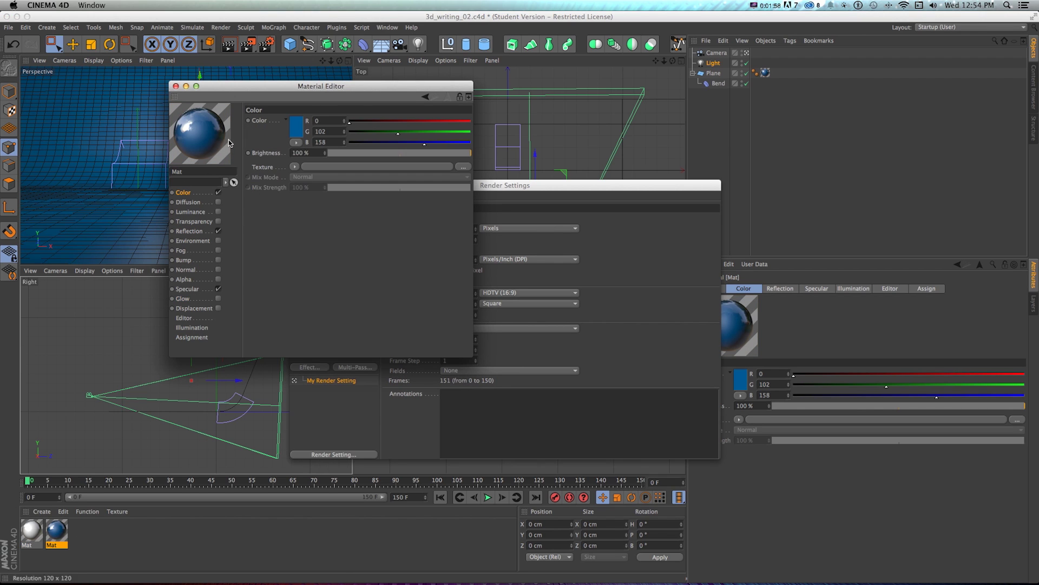
{"action": "left_click_drag", "start_coordinate": [235, 90], "coordinate": [291, 91]}
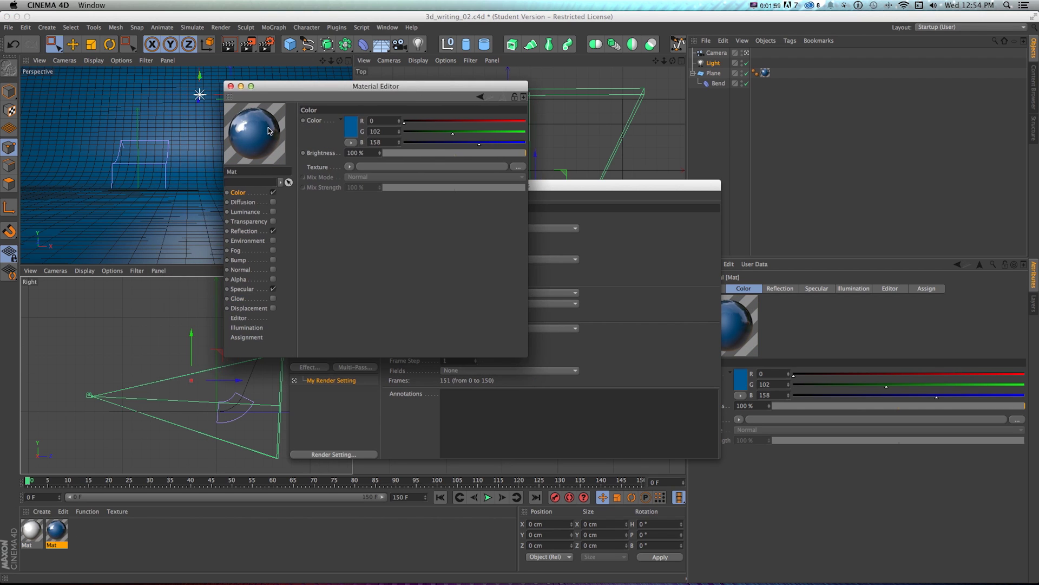
{"action": "left_click", "coordinate": [245, 231]}
{"action": "left_click", "coordinate": [230, 86]}
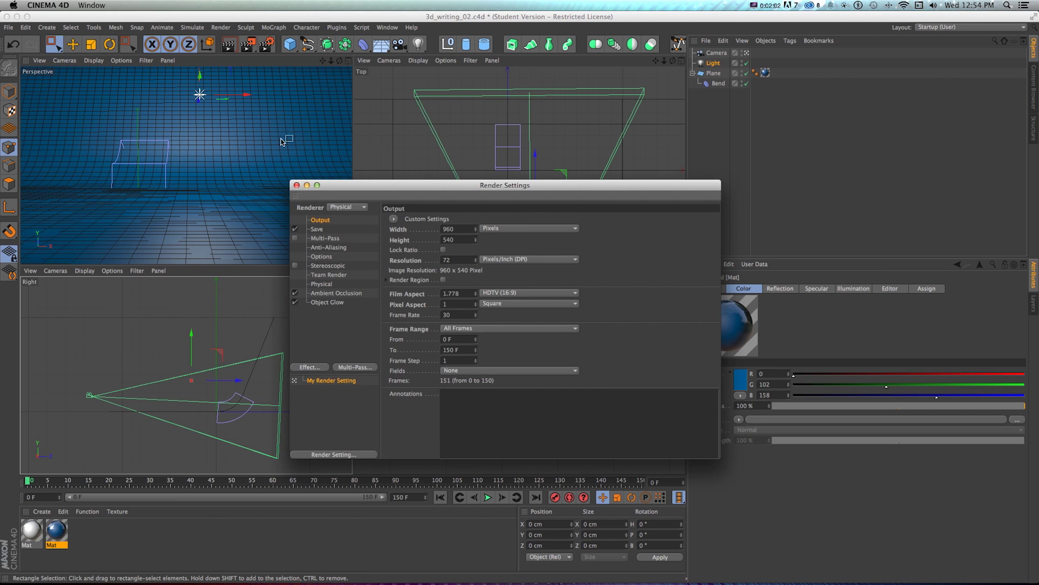
{"action": "left_click", "coordinate": [296, 186]}
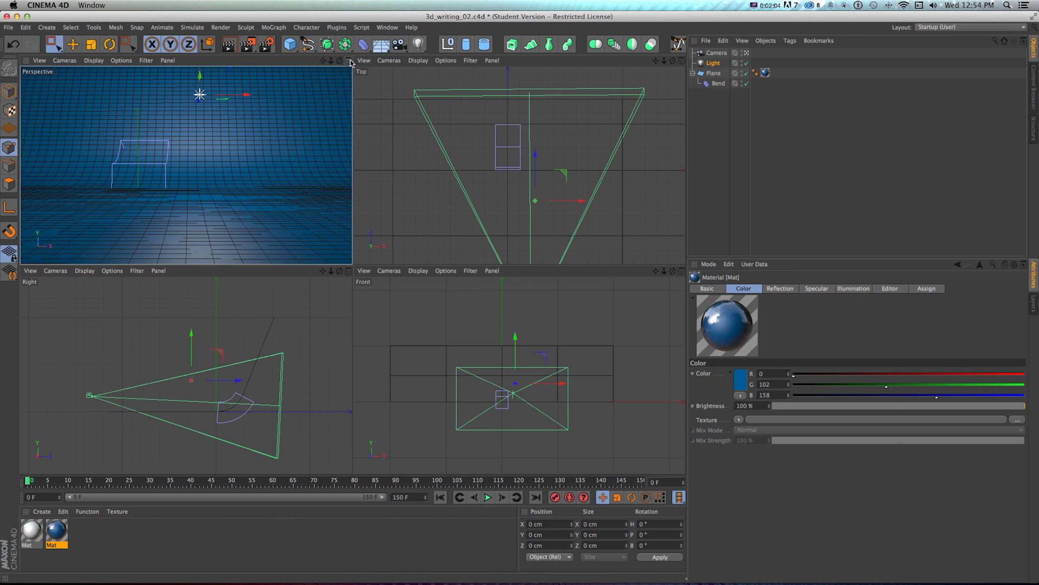
{"action": "left_click", "coordinate": [348, 60]}
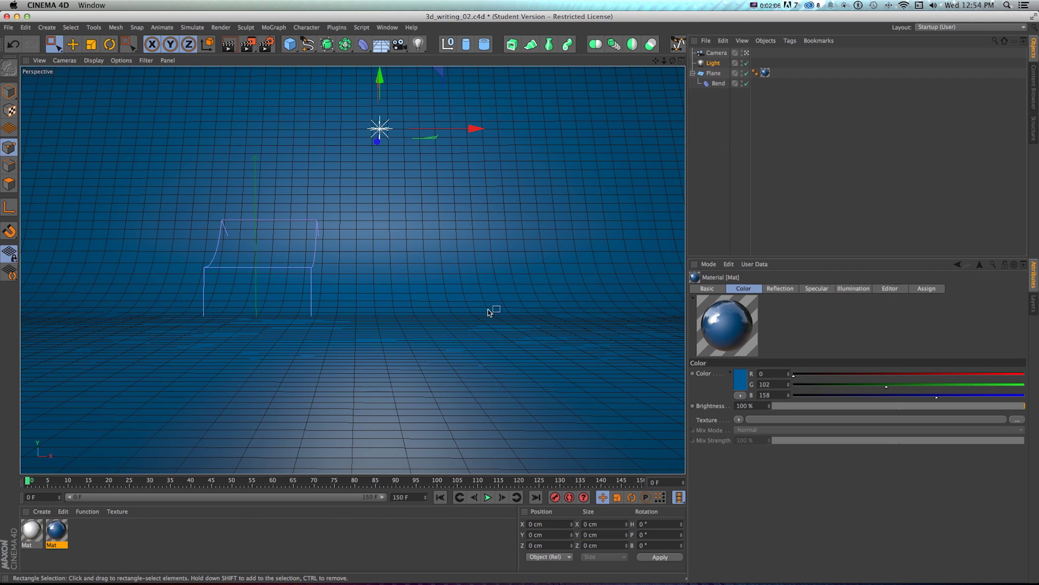
{"action": "left_click", "coordinate": [681, 60]}
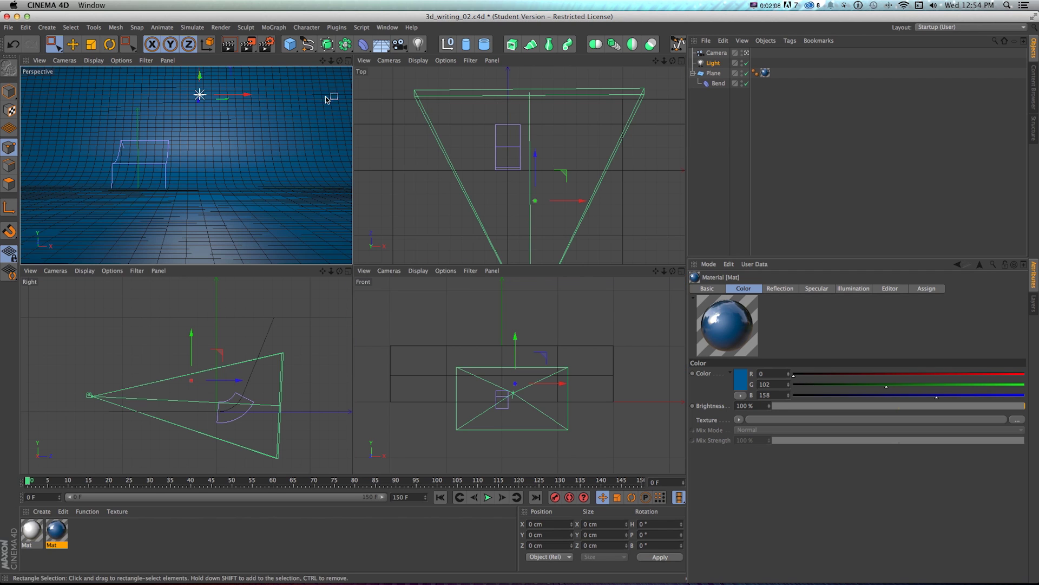
- Try drawing a freehand spline in the front view
{"action": "left_click", "coordinate": [307, 44]}
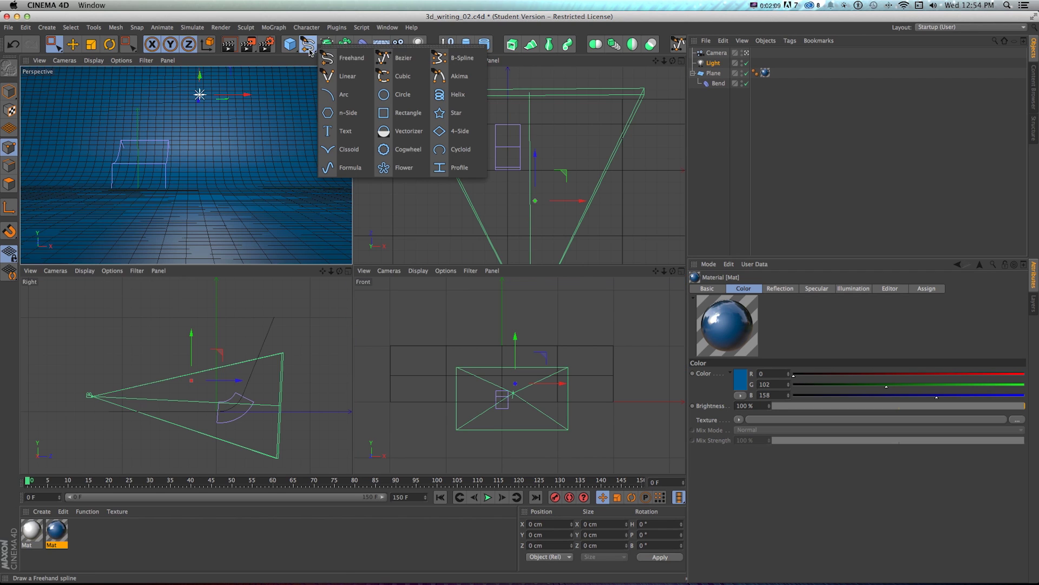
{"action": "left_click", "coordinate": [353, 58]}
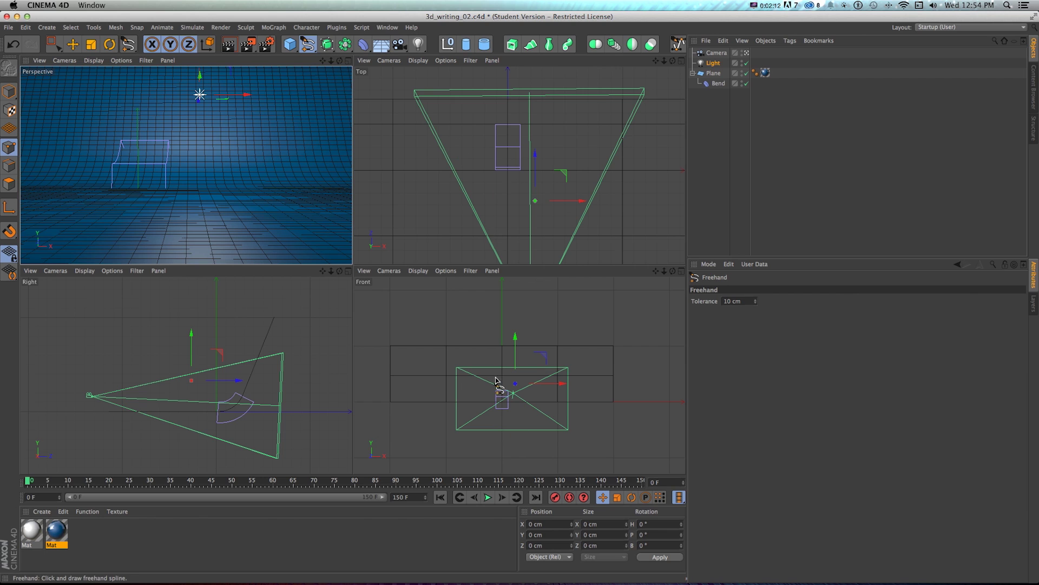
{"action": "mouse_move", "coordinate": [488, 388]}
{"action": "left_mouse_down"}
{"action": "mouse_move", "coordinate": [495, 354]}
{"action": "mouse_move", "coordinate": [501, 387]}
{"action": "mouse_move", "coordinate": [541, 382]}
{"action": "mouse_move", "coordinate": [504, 347]}
{"action": "mouse_move", "coordinate": [534, 353]}
{"action": "left_mouse_up"}
{"action": "key", "text": "super+z"}
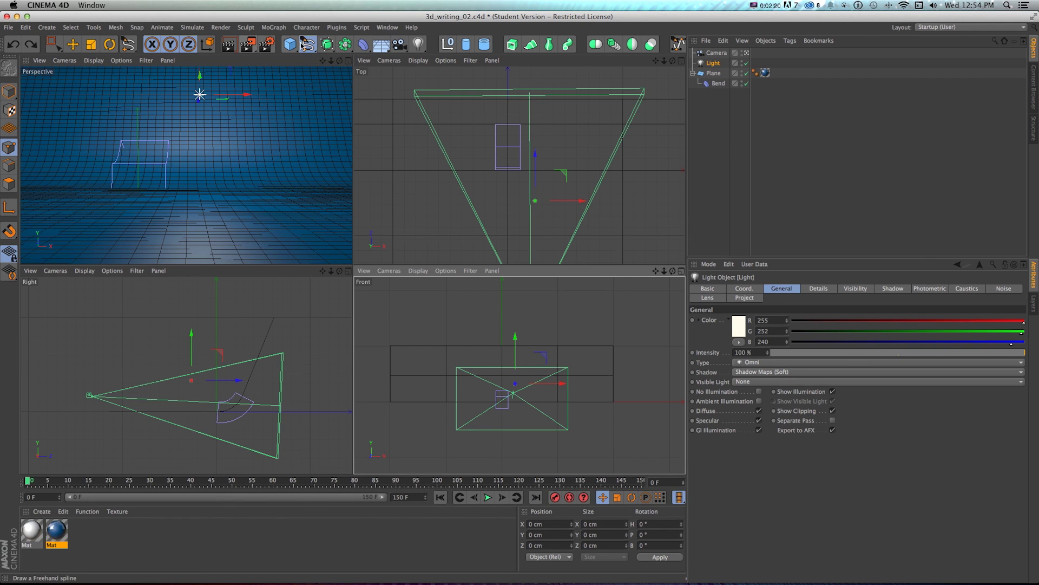
- Add a Text spline to the scene and render a preview of the perspective view
{"action": "left_click", "coordinate": [310, 45]}
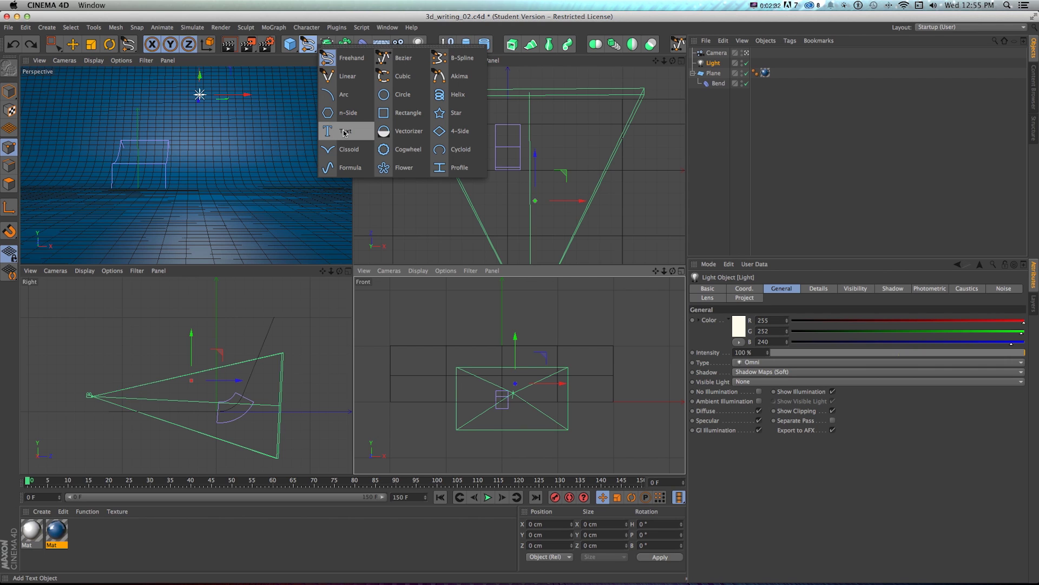
{"action": "left_click", "coordinate": [341, 134]}
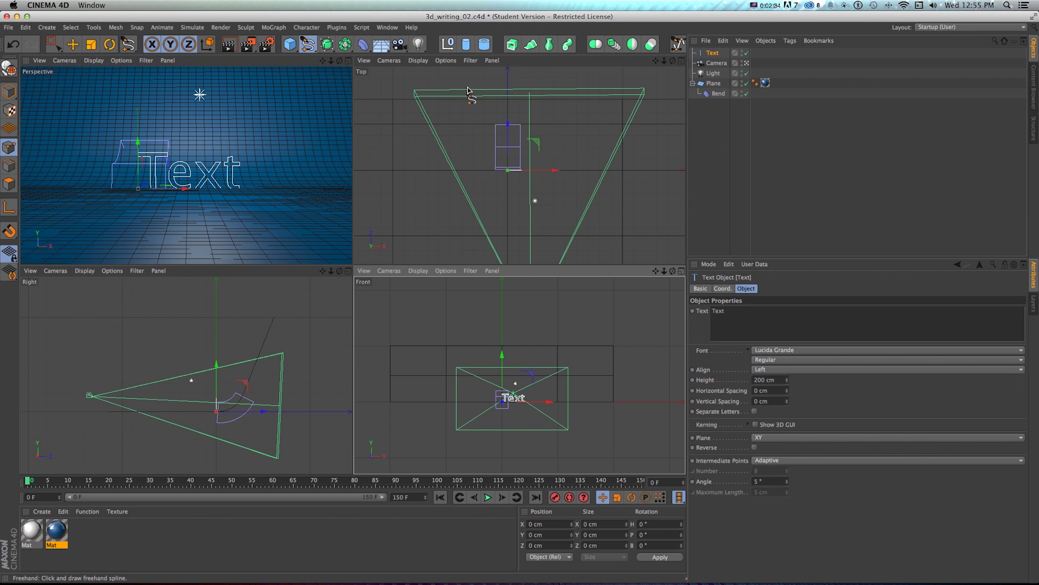
{"action": "left_click", "coordinate": [308, 44]}
{"action": "key", "text": "super+r"}
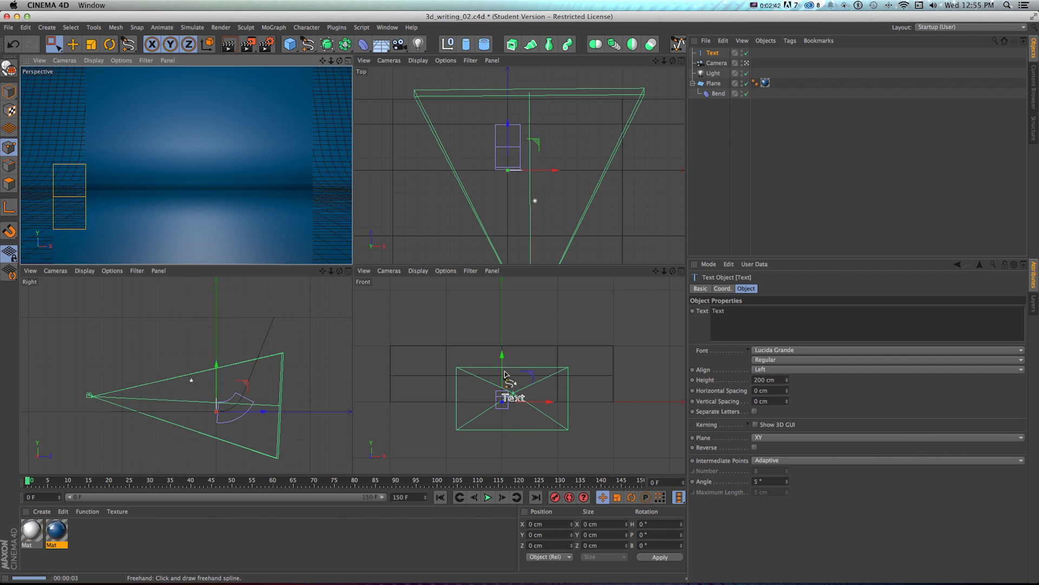
- Move the text spline toward the camera and along X in the top view, then raise it above the floor
{"action": "key", "text": "e"}
{"action": "left_click_drag", "start_coordinate": [511, 142], "coordinate": [547, 188]}
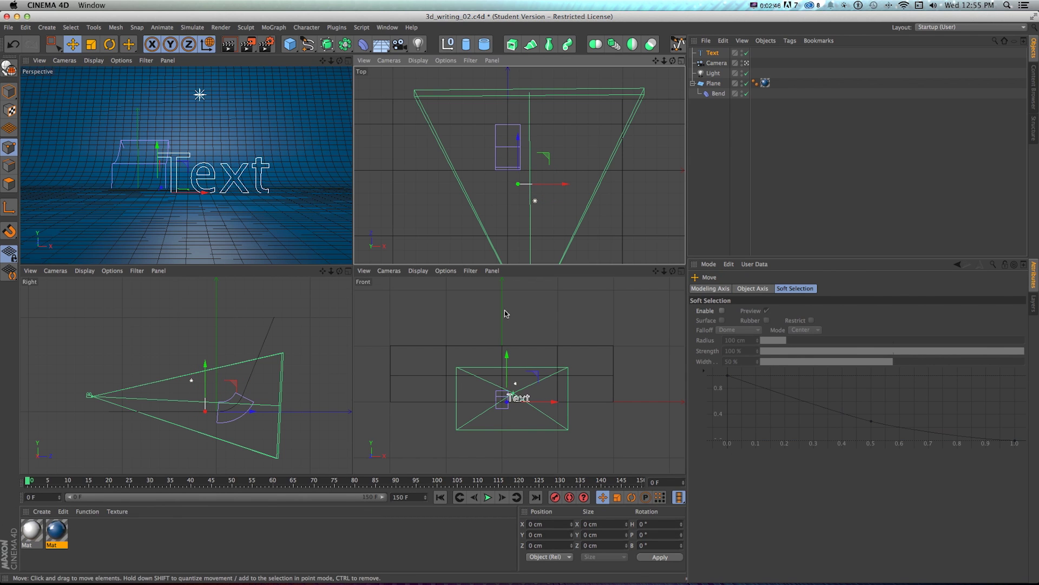
{"action": "left_click_drag", "start_coordinate": [512, 375], "coordinate": [512, 368]}
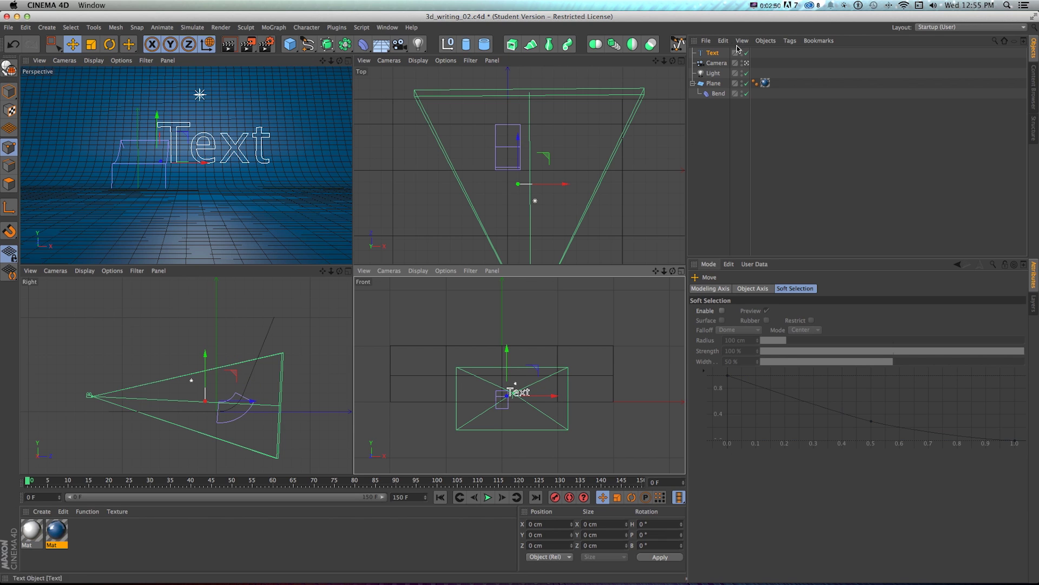
- Set the text spline's font to FG Efficient
{"action": "left_click", "coordinate": [713, 53]}
{"action": "left_click", "coordinate": [769, 350]}
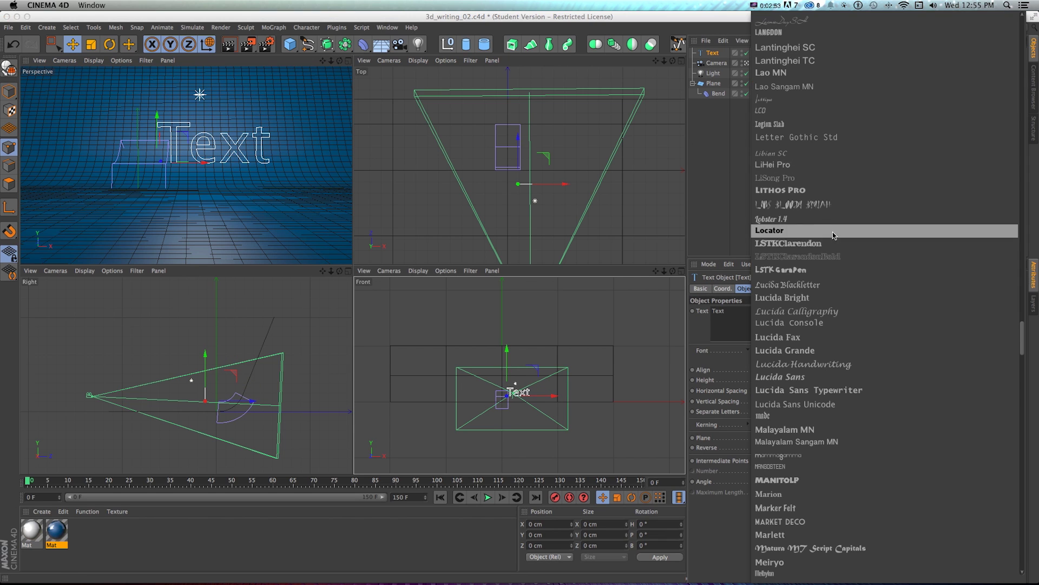
{"action": "scroll", "coordinate": [836, 236], "scroll_direction": "up", "scroll_amount": 15}
{"action": "scroll", "coordinate": [839, 234], "scroll_direction": "up", "scroll_amount": 10}
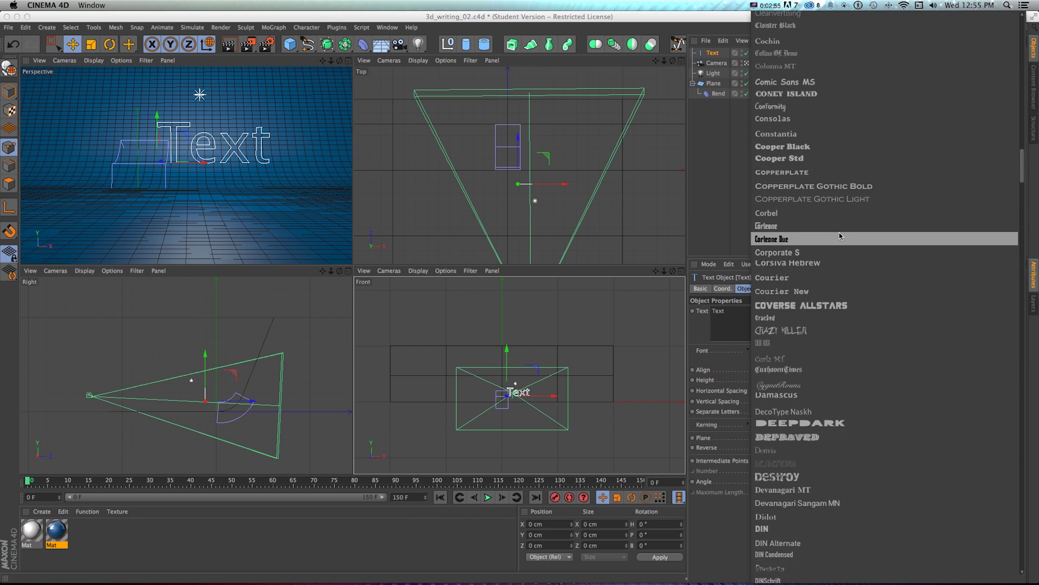
{"action": "scroll", "coordinate": [844, 255], "scroll_direction": "down", "scroll_amount": 6}
{"action": "scroll", "coordinate": [850, 281], "scroll_direction": "down", "scroll_amount": 20}
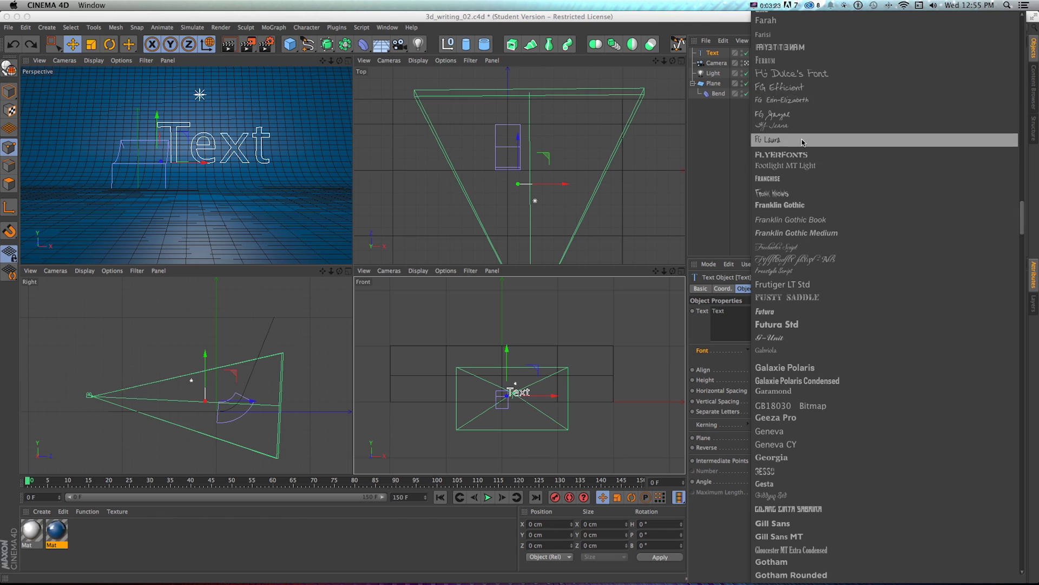
{"action": "key", "text": "Escape"}
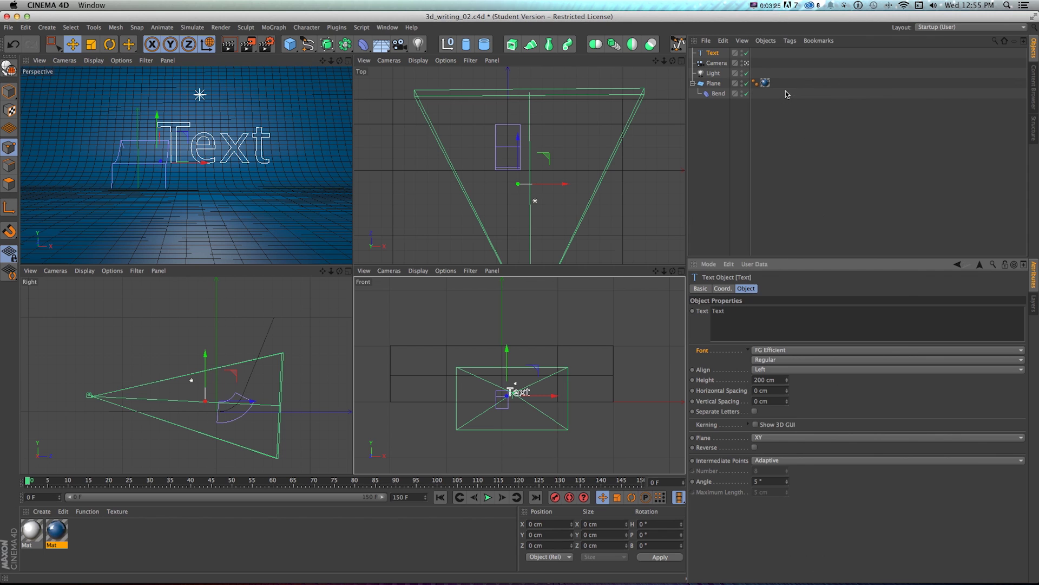
- Set the text spline's font to FG Erin-Elizabeth and change its text to "Motion"
{"action": "left_click", "coordinate": [777, 351]}
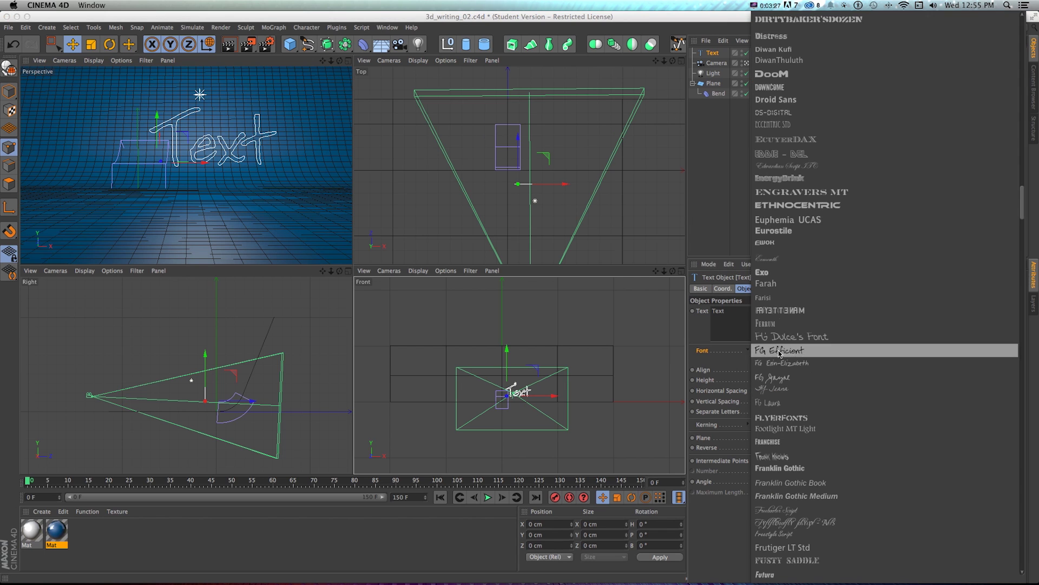
{"action": "left_click", "coordinate": [769, 390]}
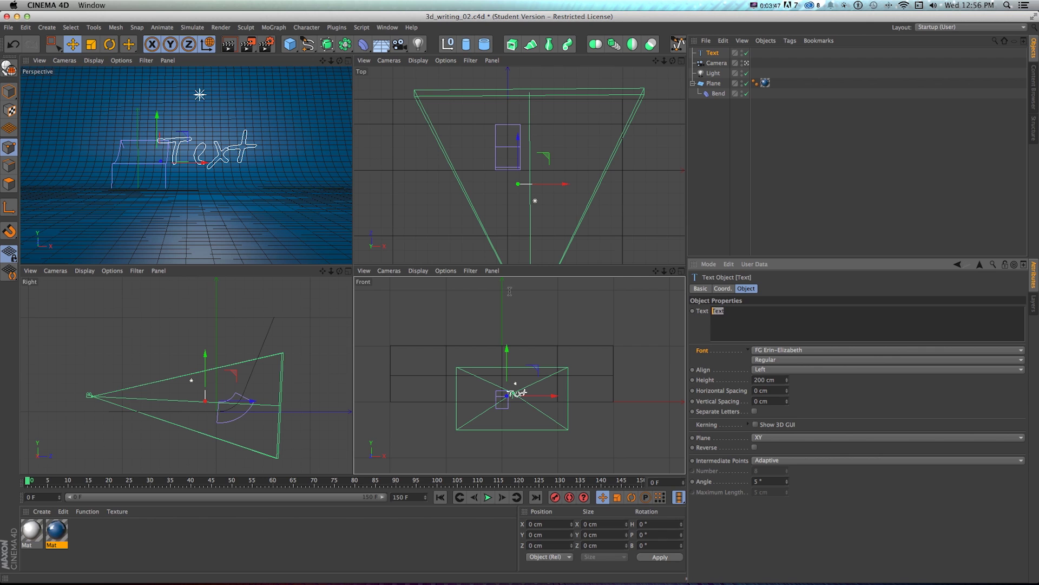
{"action": "type", "text": "Motion"}
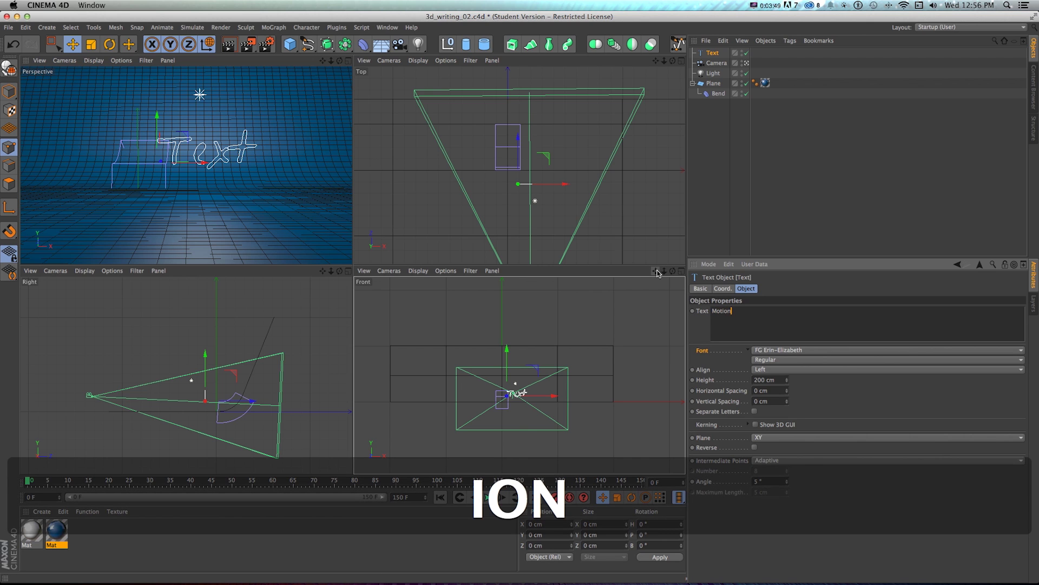
{"action": "left_click", "coordinate": [788, 286]}
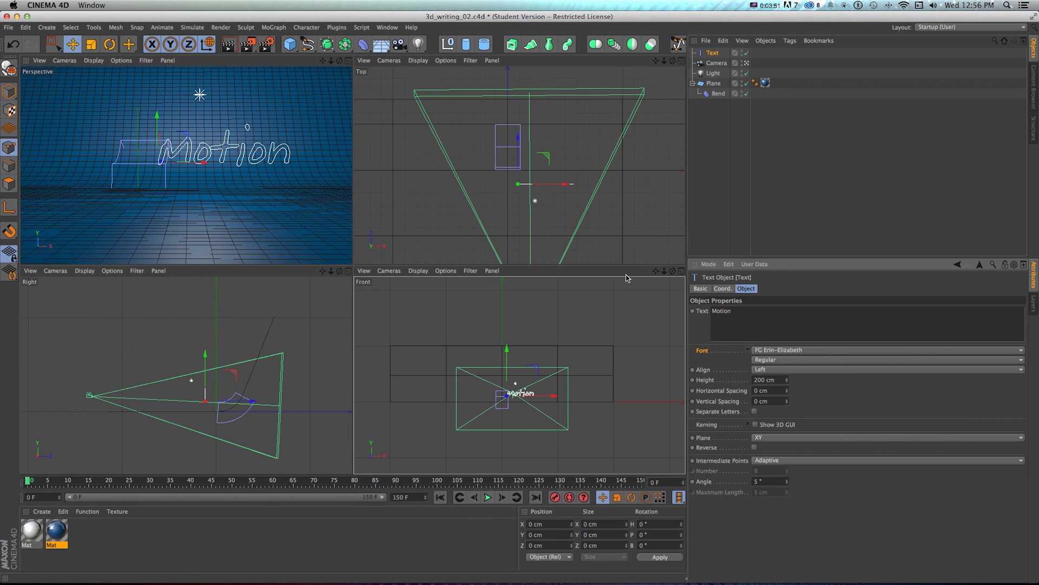
- Shift the Motion text spline along X toward the centre of the backdrop and set its height to 225 cm
{"action": "key", "text": "e"}
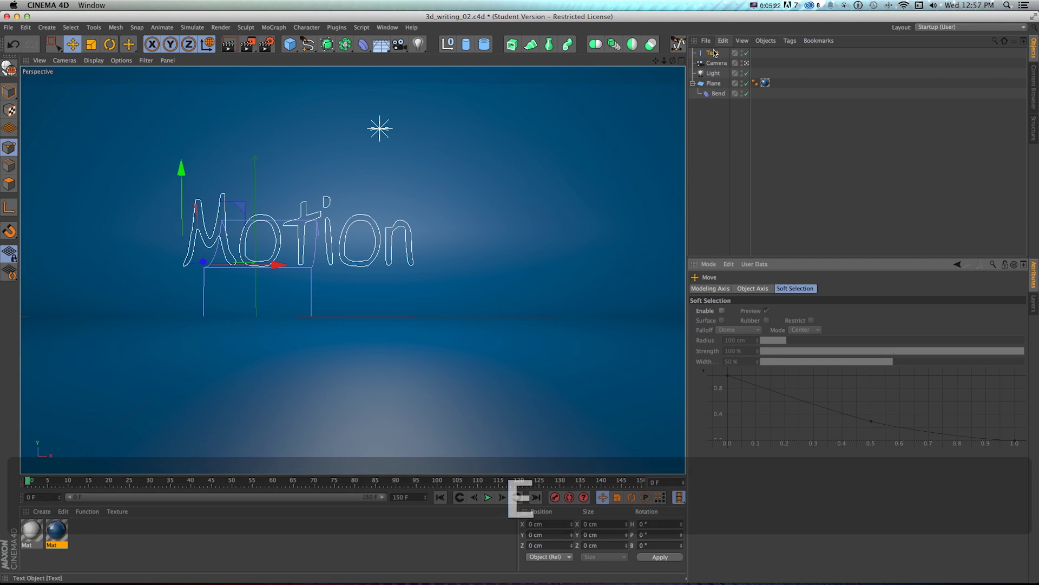
{"action": "left_click", "coordinate": [713, 53]}
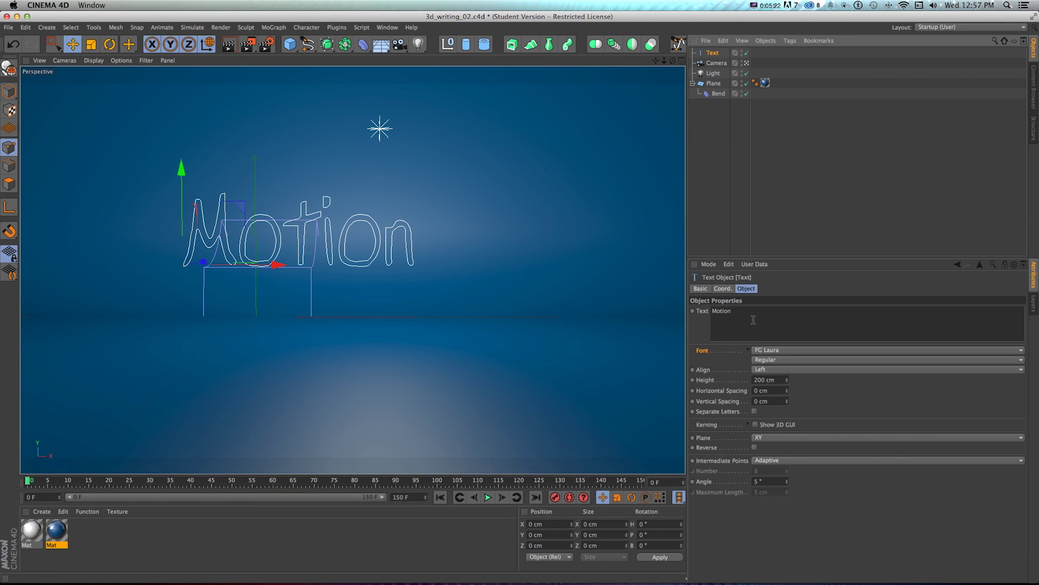
{"action": "left_click", "coordinate": [774, 403]}
{"action": "left_click", "coordinate": [252, 255]}
{"action": "left_click", "coordinate": [323, 227]}
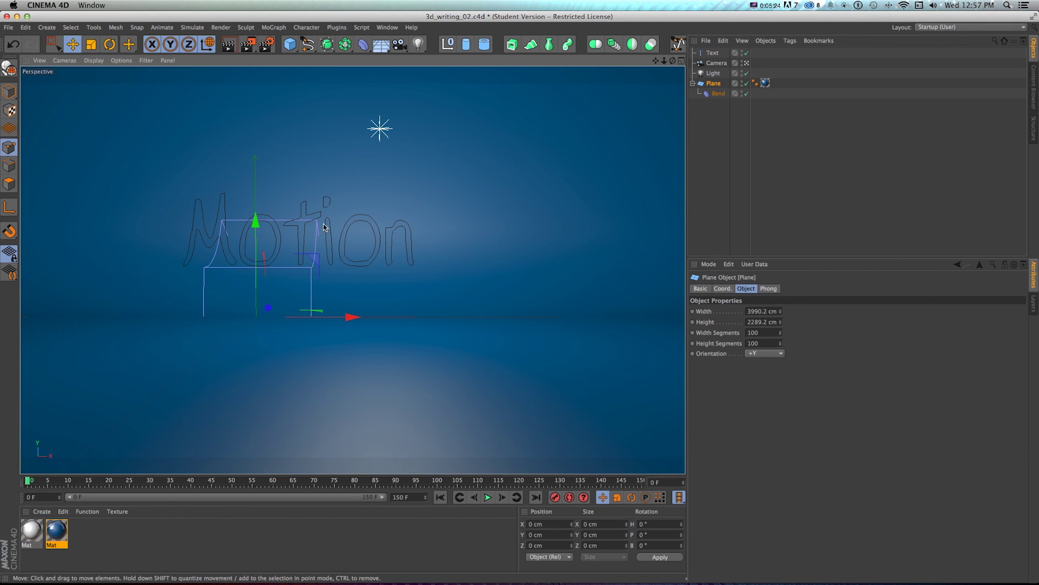
{"action": "left_click", "coordinate": [712, 52]}
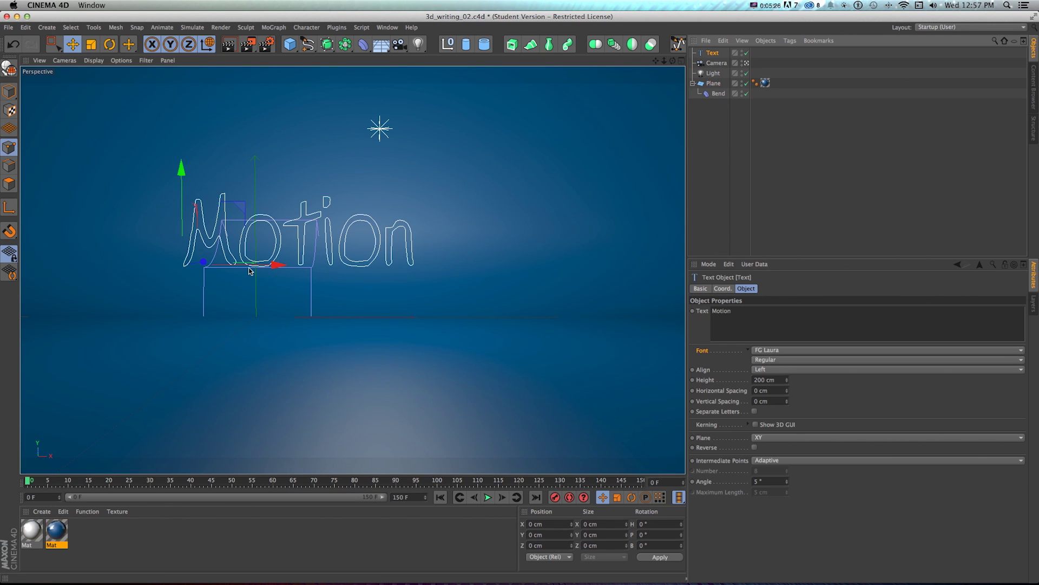
{"action": "left_click_drag", "start_coordinate": [271, 263], "coordinate": [336, 268]}
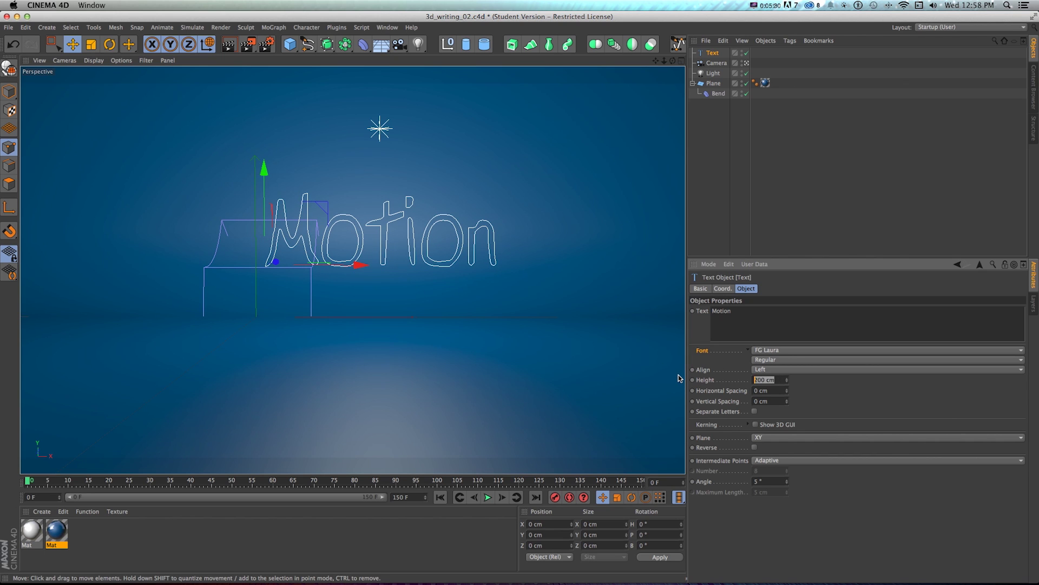
{"action": "type", "text": "225"}
{"action": "key", "text": "Return"}
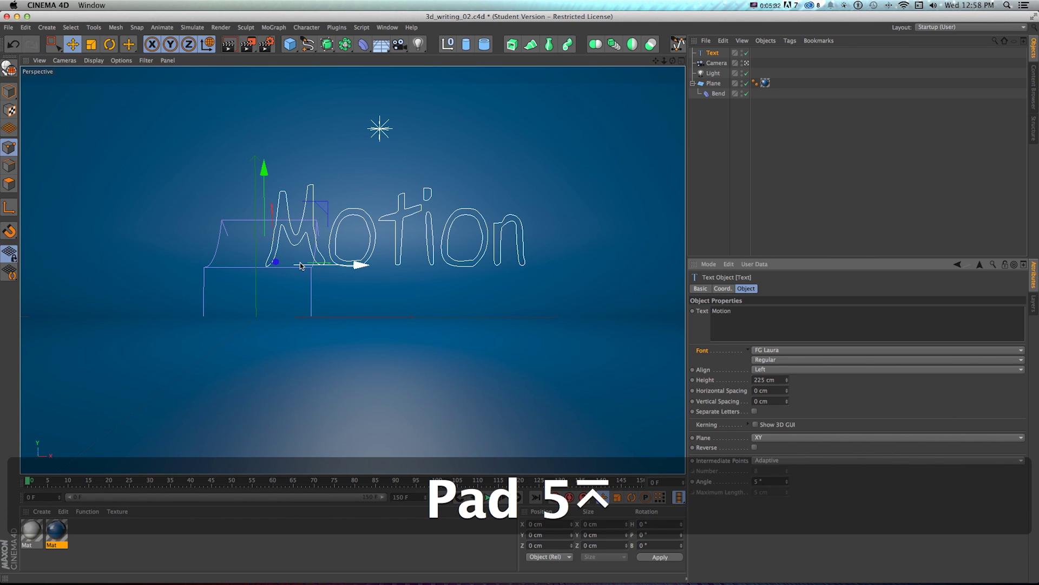
- Set the text spline's alignment to Middle and re-centre it in the scene along X
{"action": "left_click", "coordinate": [888, 369]}
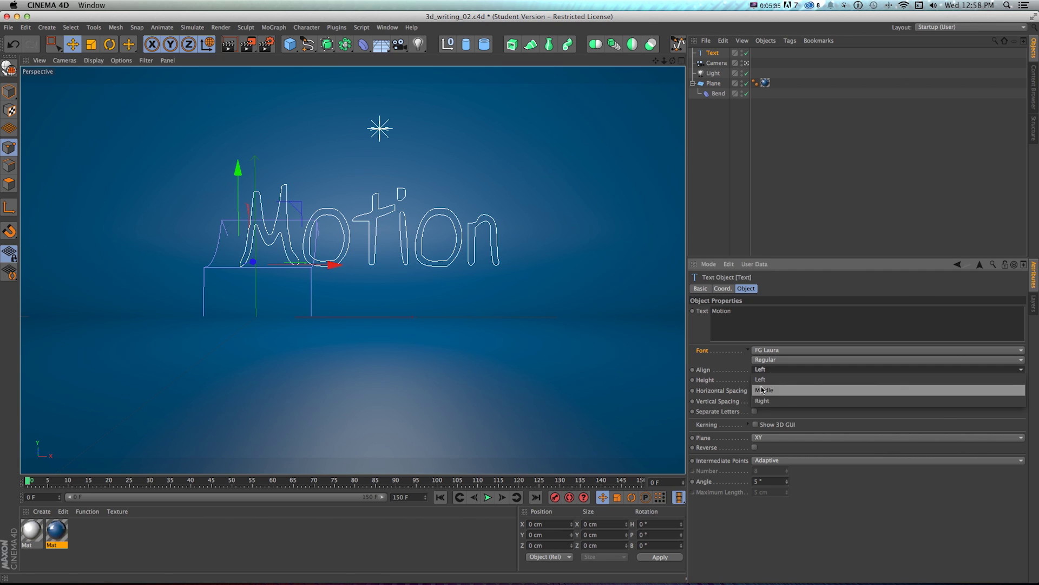
{"action": "left_click", "coordinate": [769, 394]}
{"action": "left_click_drag", "start_coordinate": [313, 265], "coordinate": [439, 265]}
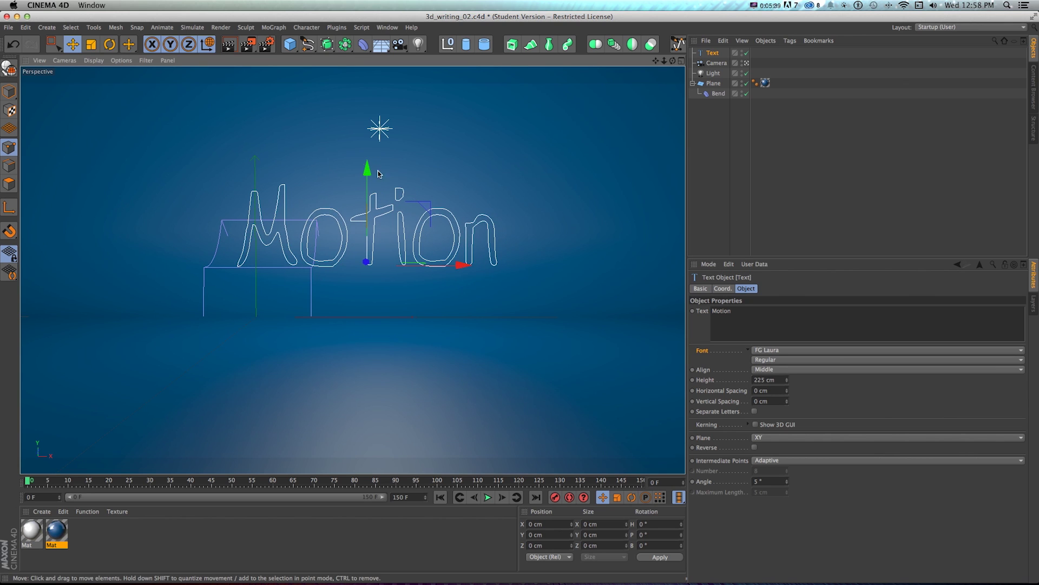
- Add a Circle spline and scale it down to a radius of about 33 cm
{"action": "mouse_move", "coordinate": [307, 44]}
{"action": "left_mouse_down"}
{"action": "mouse_move", "coordinate": [402, 57]}
{"action": "mouse_move", "coordinate": [402, 94]}
{"action": "left_mouse_up"}
{"action": "key", "text": "t"}
{"action": "mouse_move", "coordinate": [378, 128]}
{"action": "left_mouse_down"}
{"action": "mouse_move", "coordinate": [272, 249]}
{"action": "mouse_move", "coordinate": [121, 313]}
{"action": "left_mouse_up"}
- Add a Sweep object and nest the Circle and Text splines under it, with the Circle first
{"action": "left_click_drag", "start_coordinate": [327, 44], "coordinate": [366, 95]}
{"action": "left_click", "coordinate": [714, 63]}
{"action": "left_click", "coordinate": [719, 74], "text": "shift"}
{"action": "left_click_drag", "start_coordinate": [719, 75], "coordinate": [716, 54]}
{"action": "left_click", "coordinate": [716, 55]}
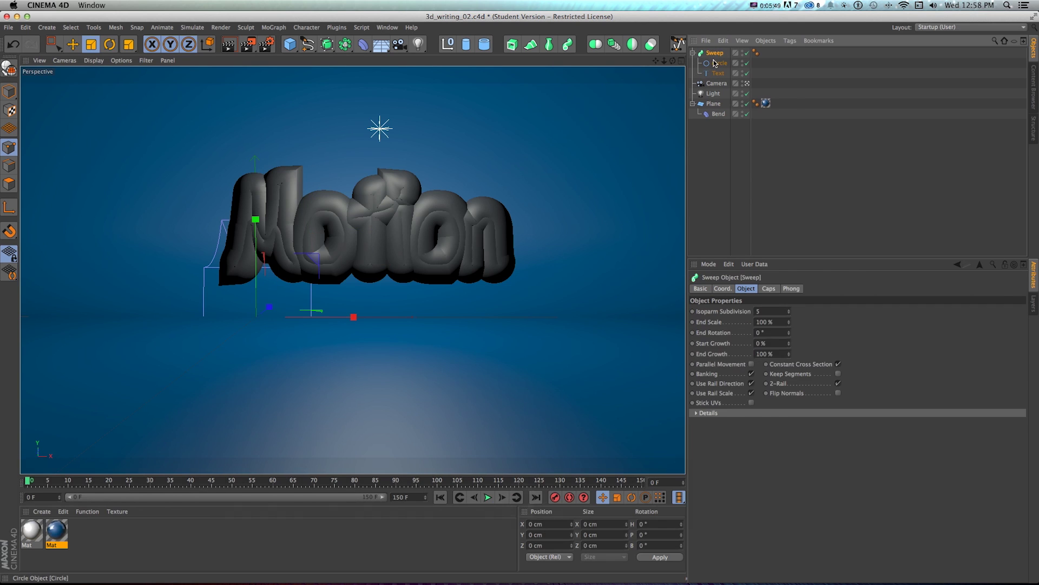
- Scale down the Circle profile until the swept Motion letters become thin outlines
{"action": "left_click", "coordinate": [719, 63]}
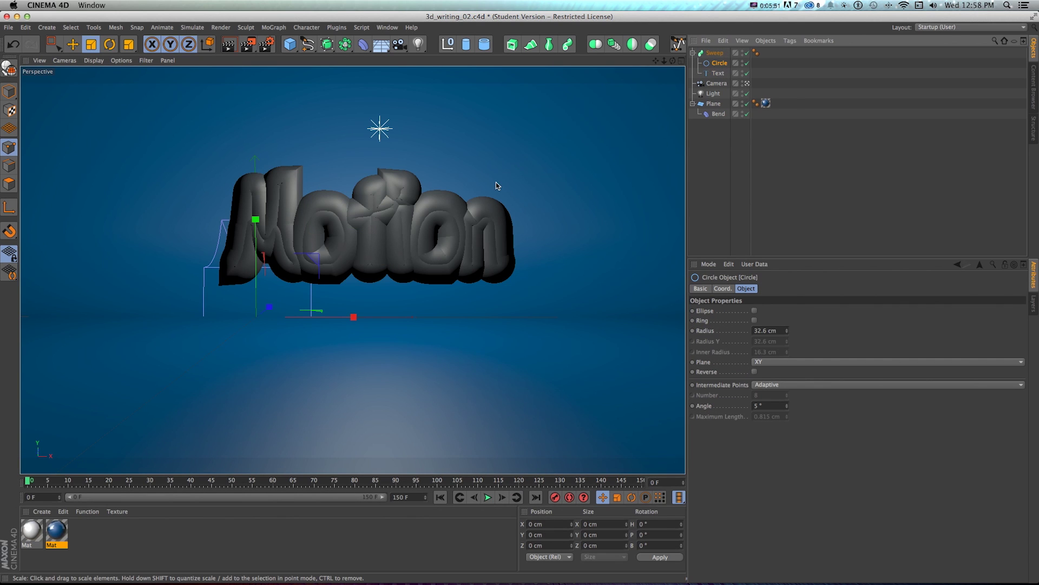
{"action": "key", "text": "t"}
{"action": "left_click_drag", "start_coordinate": [324, 227], "coordinate": [457, 194]}
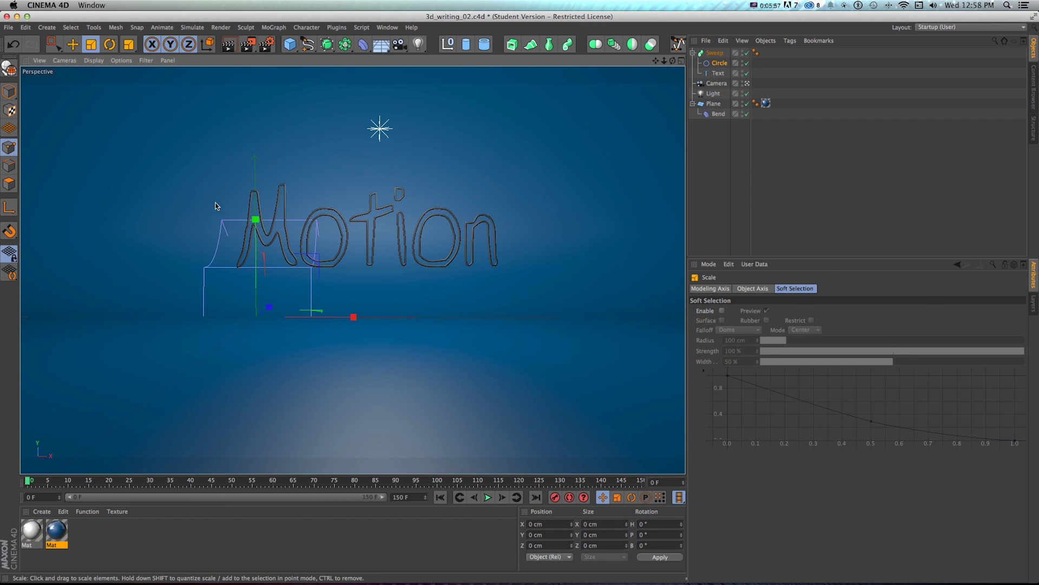
- Move the whole Sweep object toward the camera in the top view
{"action": "left_click", "coordinate": [682, 61]}
{"action": "key", "text": "e"}
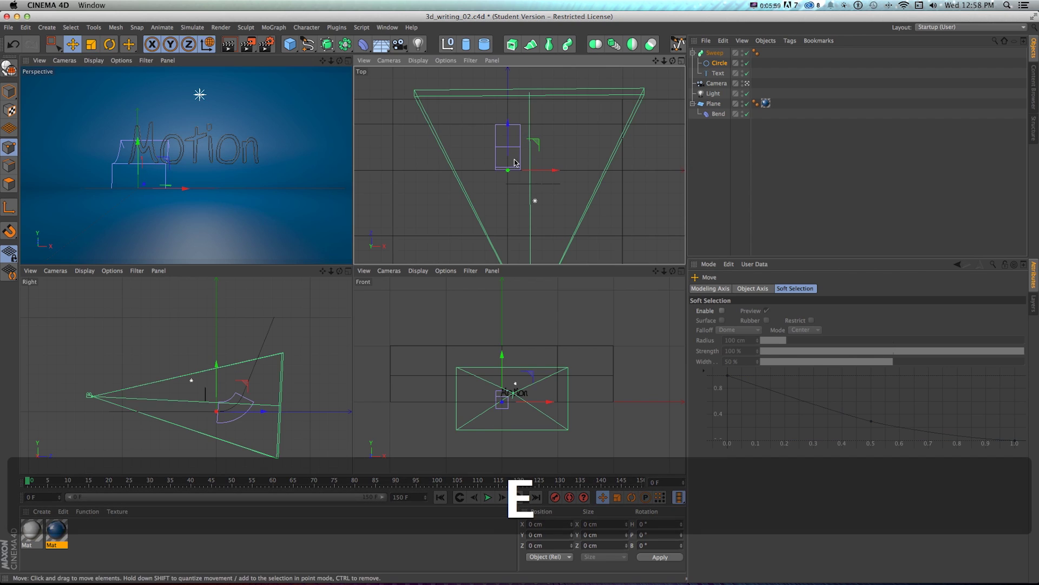
{"action": "left_click_drag", "start_coordinate": [508, 149], "coordinate": [512, 165]}
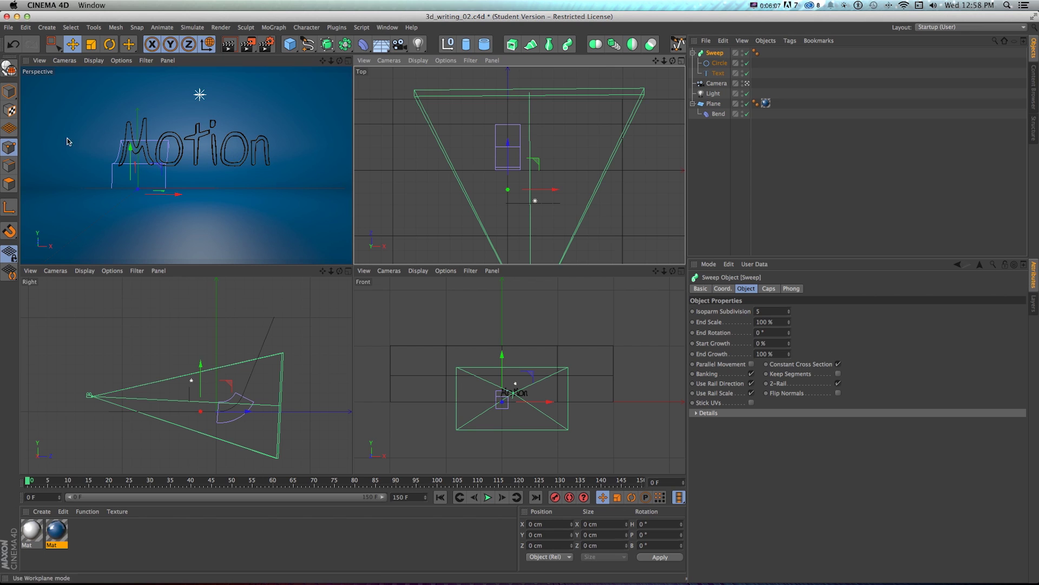
- Centre the Sweep's axis on the lettering with Axis Center, enabling Include Children and Use All Objects
{"action": "left_click", "coordinate": [116, 27]}
{"action": "mouse_move", "coordinate": [135, 125]}
{"action": "left_click", "coordinate": [191, 128]}
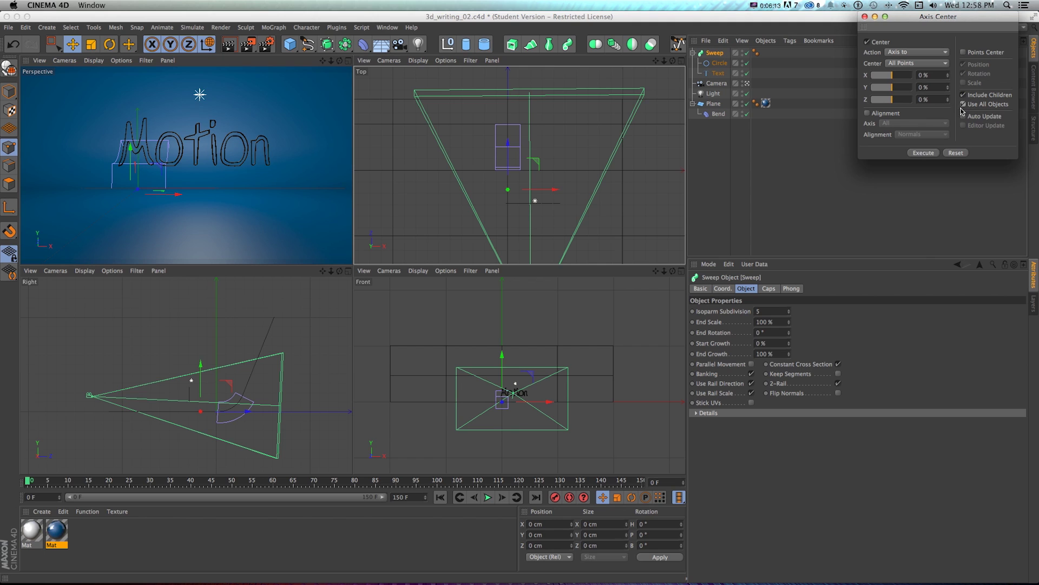
{"action": "left_click", "coordinate": [910, 155]}
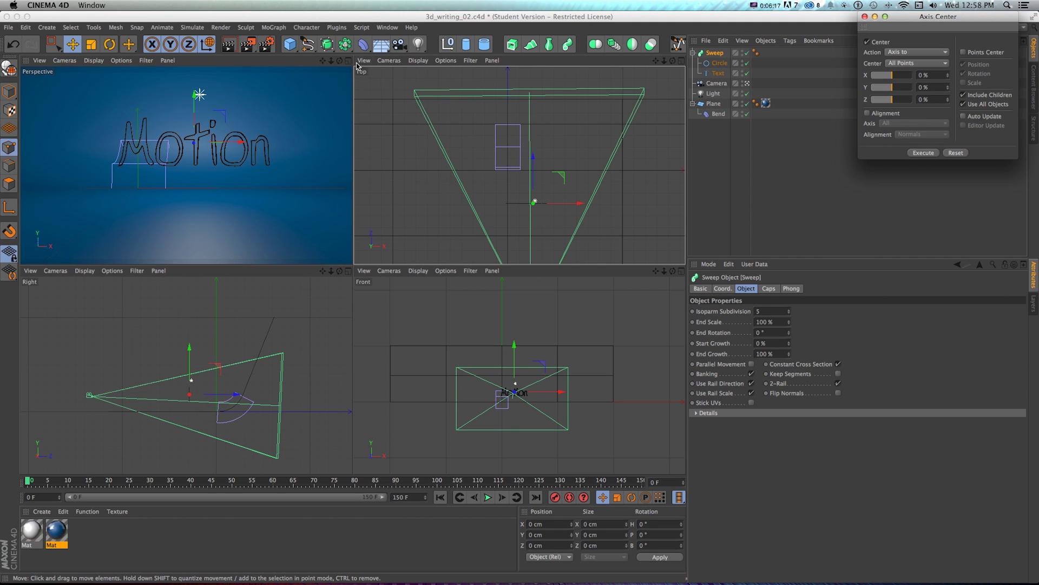
- Apply the white material to the Sweep object and check the material's Reflection and Glow settings
{"action": "middle_click", "coordinate": [319, 195]}
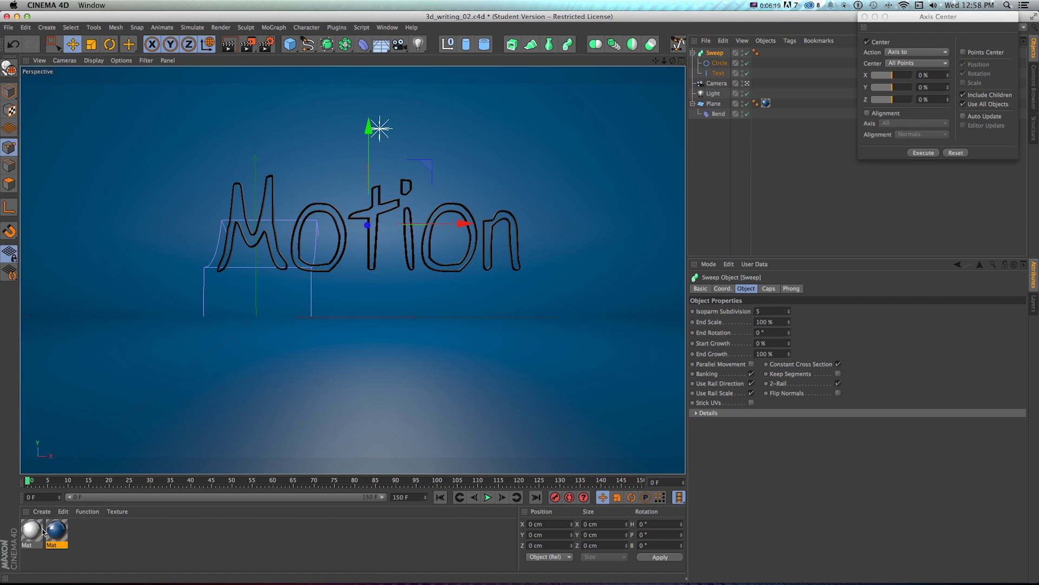
{"action": "left_click_drag", "start_coordinate": [42, 531], "coordinate": [771, 97]}
{"action": "left_click_drag", "start_coordinate": [718, 52], "coordinate": [718, 52]}
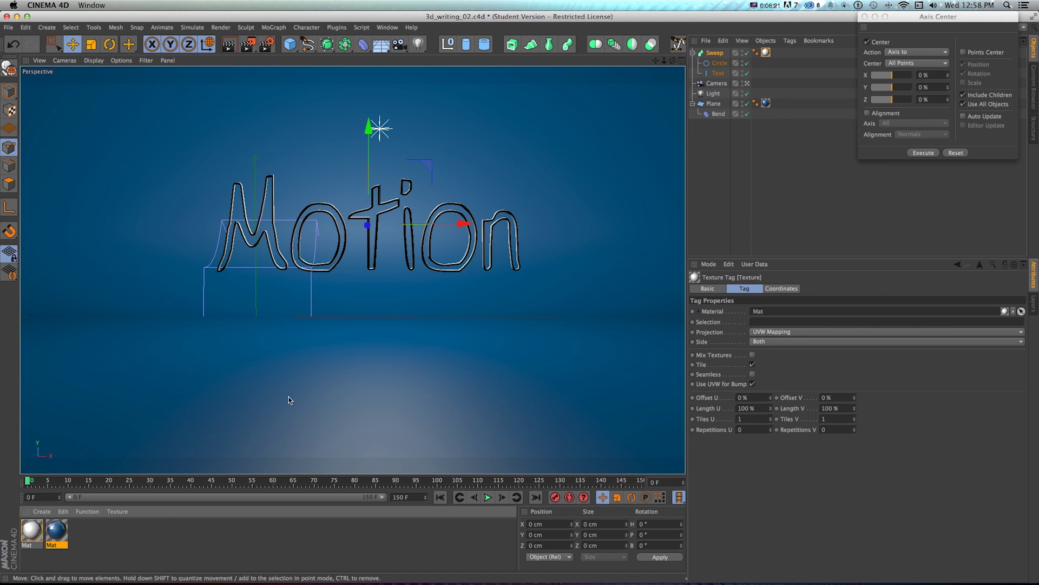
{"action": "double_click", "coordinate": [37, 529]}
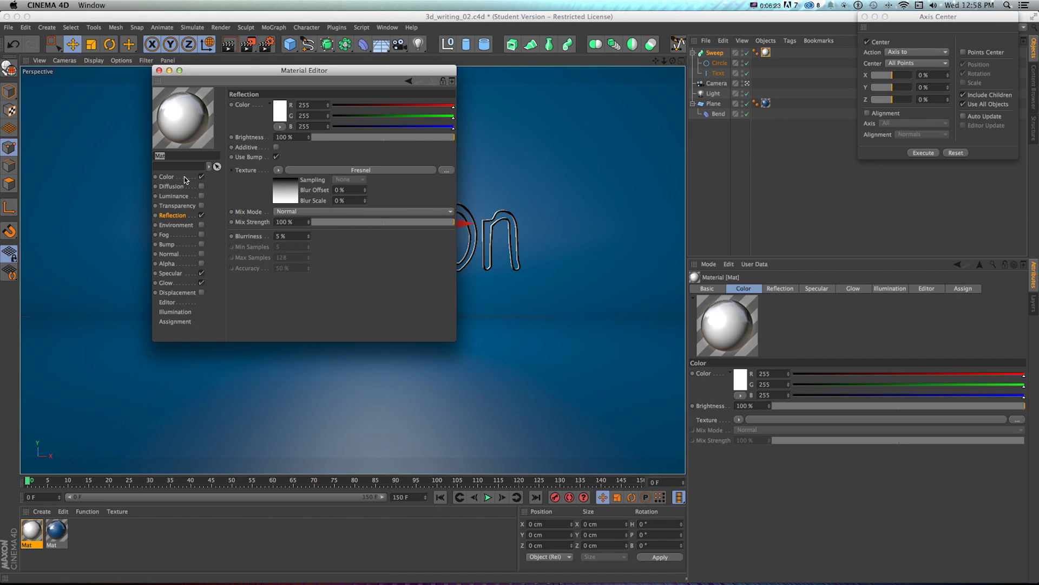
{"action": "left_click", "coordinate": [167, 283]}
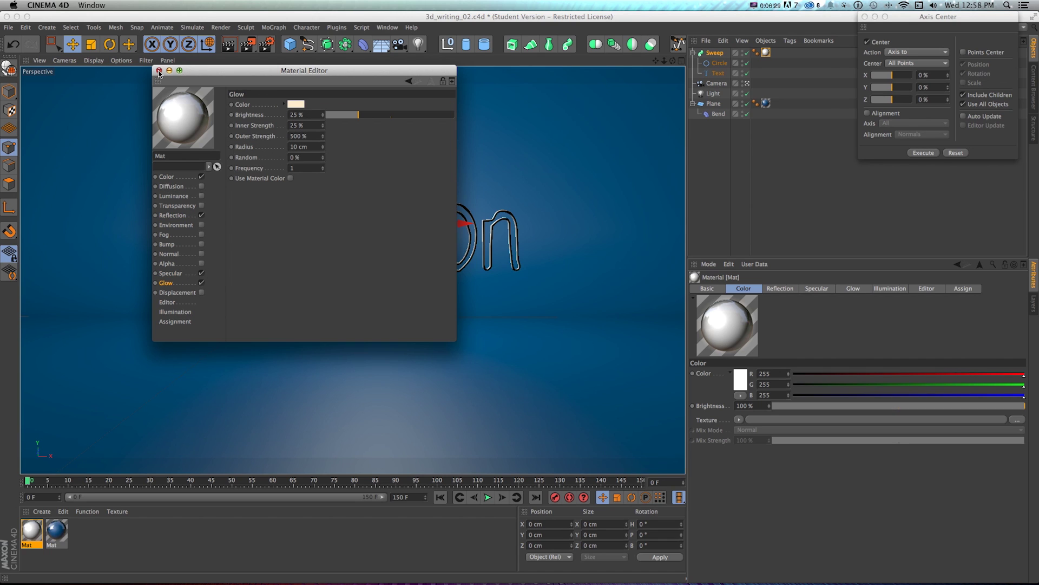
{"action": "left_click", "coordinate": [158, 70]}
- Try out different Start Growth values on the Sweep object and undo the changes
{"action": "left_click", "coordinate": [723, 50]}
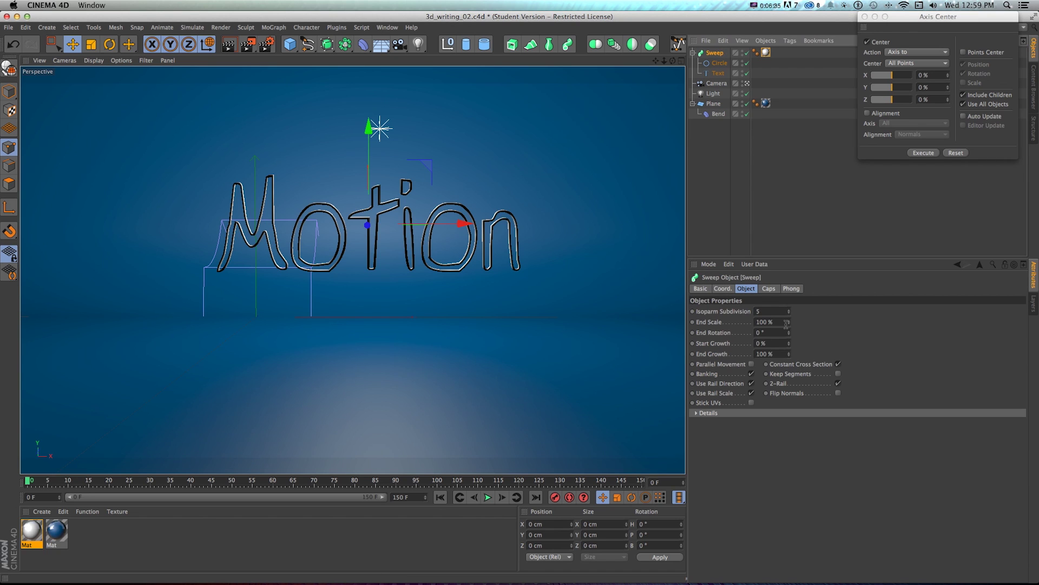
{"action": "key", "text": "super+z"}
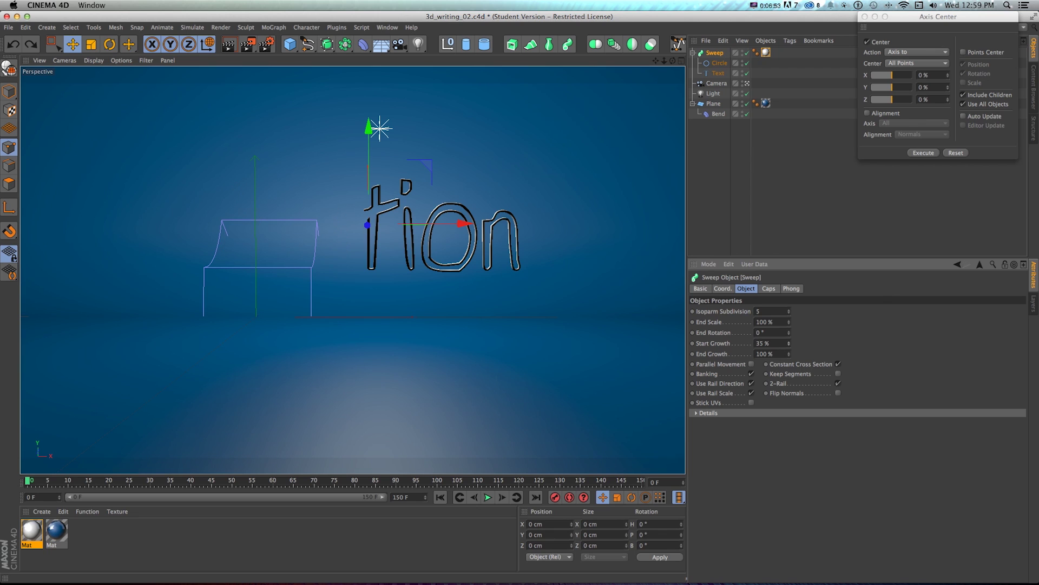
{"action": "key", "text": "super+z"}
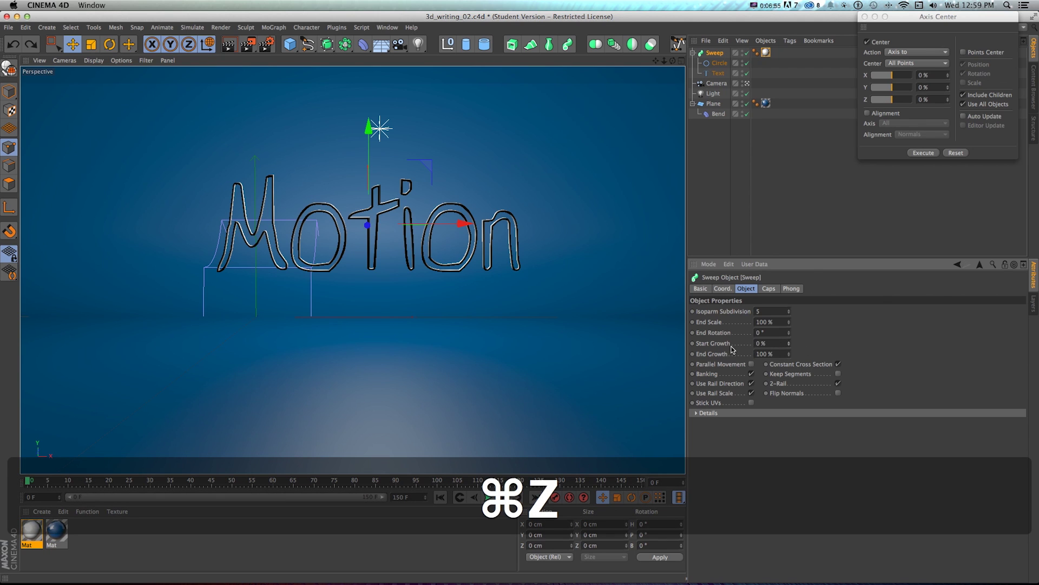
{"action": "mouse_move", "coordinate": [787, 344]}
{"action": "left_mouse_down"}
{"action": "mouse_move", "coordinate": [788, 374]}
{"action": "mouse_move", "coordinate": [790, 337]}
{"action": "left_mouse_up"}
{"action": "key", "text": "super+z"}
{"action": "key", "text": "super+z"}
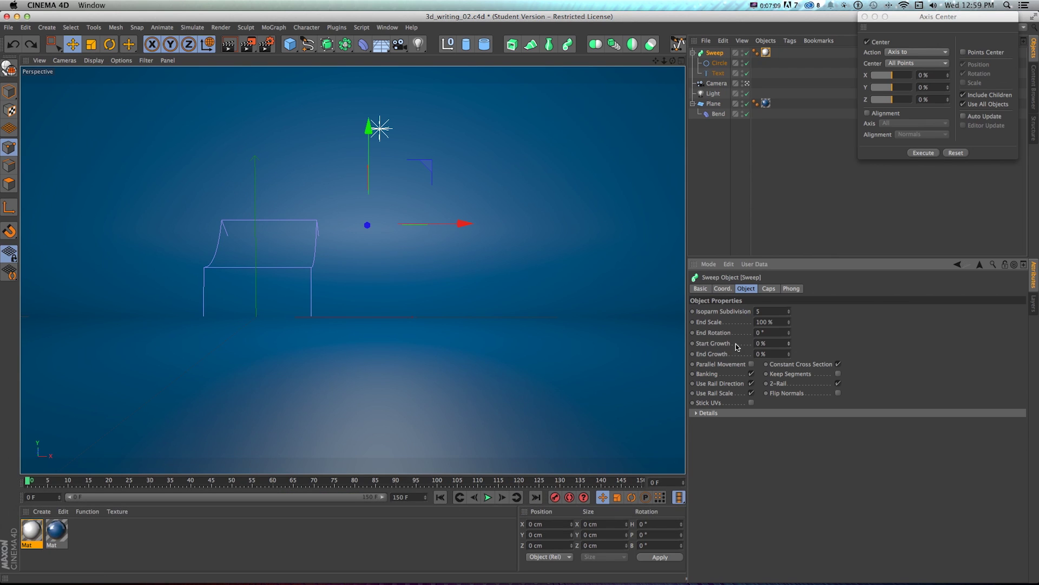
- Keyframe the Sweep's Start Growth at 0 % on frame 0 and 100 % on frame 90, with End Growth at 0 %
{"action": "key", "text": "super"}
{"action": "left_click", "coordinate": [398, 482]}
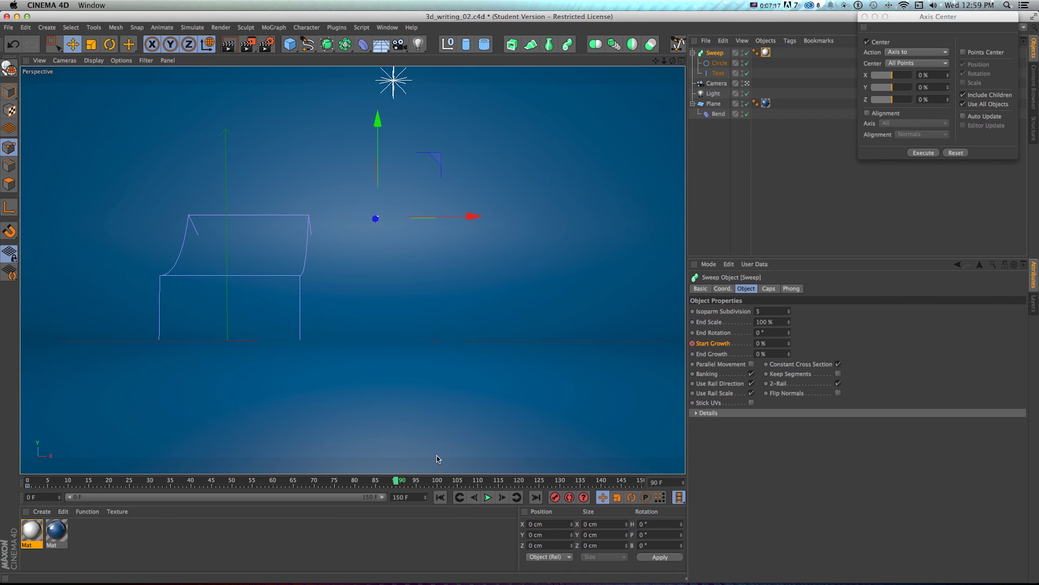
{"action": "left_click", "coordinate": [769, 343]}
{"action": "type", "text": "100"}
{"action": "key", "text": "Return"}
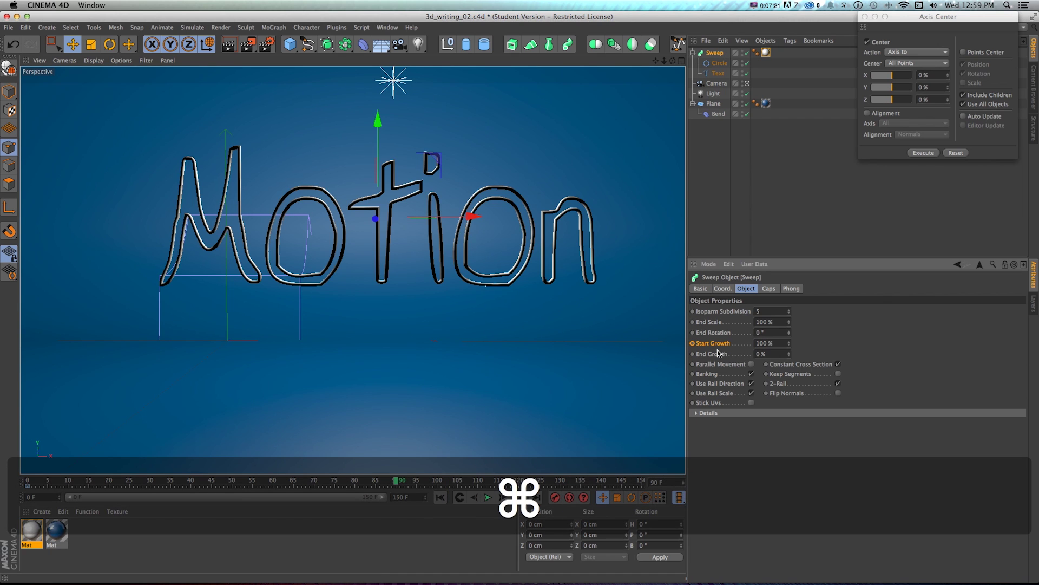
{"action": "left_click", "coordinate": [693, 343], "text": "super"}
- Play the write-on animation from the start and scrub through it to around frame 90
{"action": "left_click_drag", "start_coordinate": [399, 480], "coordinate": [36, 480], "text": "shift"}
{"action": "left_click", "coordinate": [487, 497]}
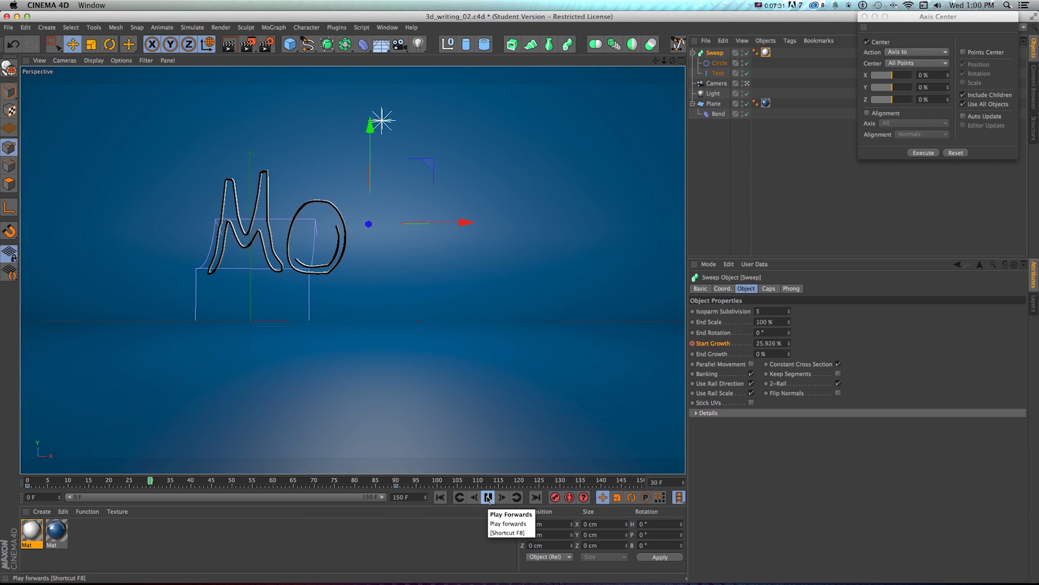
{"action": "left_click", "coordinate": [289, 480]}
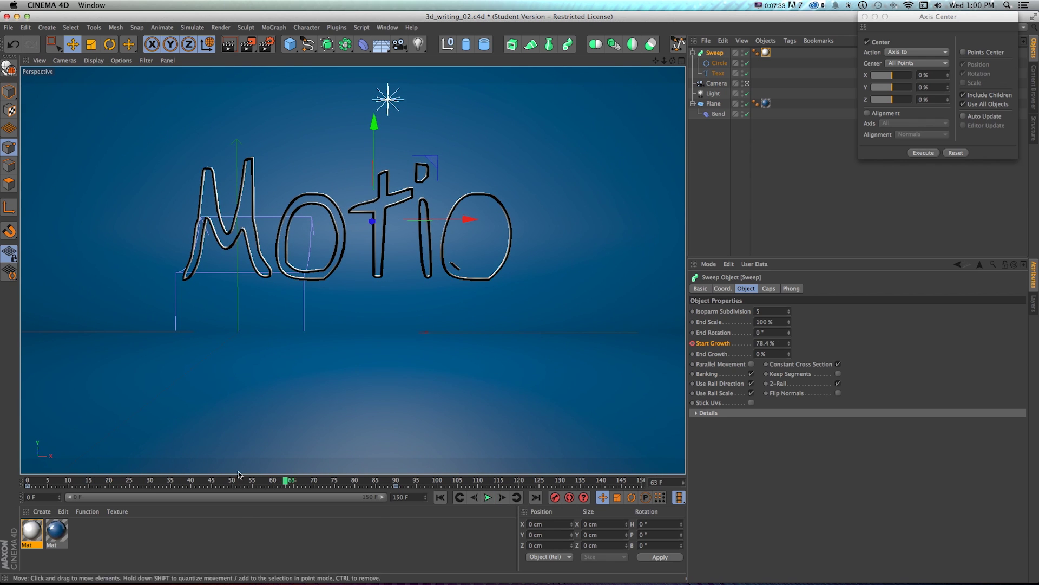
{"action": "left_click_drag", "start_coordinate": [289, 482], "coordinate": [396, 480]}
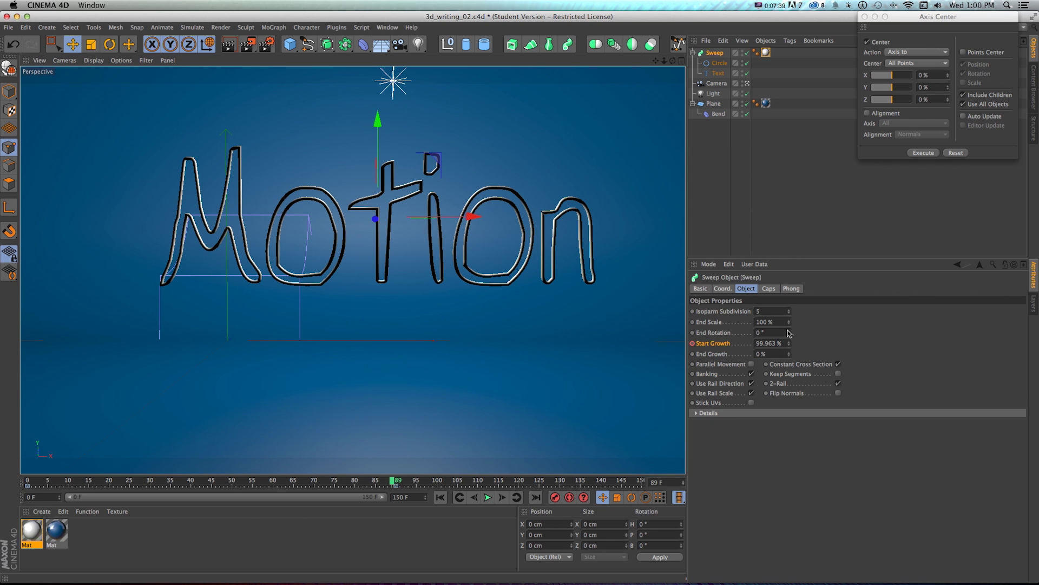
- Set the Sweep's End Scale to 50 % and go to frame 90
{"action": "mouse_move", "coordinate": [789, 321]}
{"action": "left_mouse_down"}
{"action": "mouse_move", "coordinate": [823, 322]}
{"action": "mouse_move", "coordinate": [787, 322]}
{"action": "left_mouse_up"}
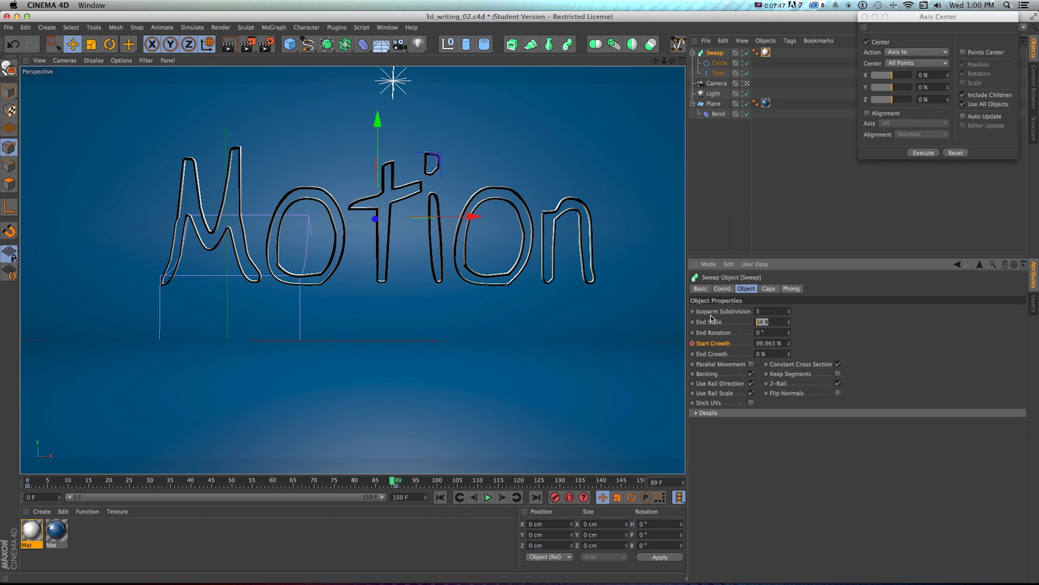
{"action": "type", "text": "50"}
{"action": "key", "text": "Return"}
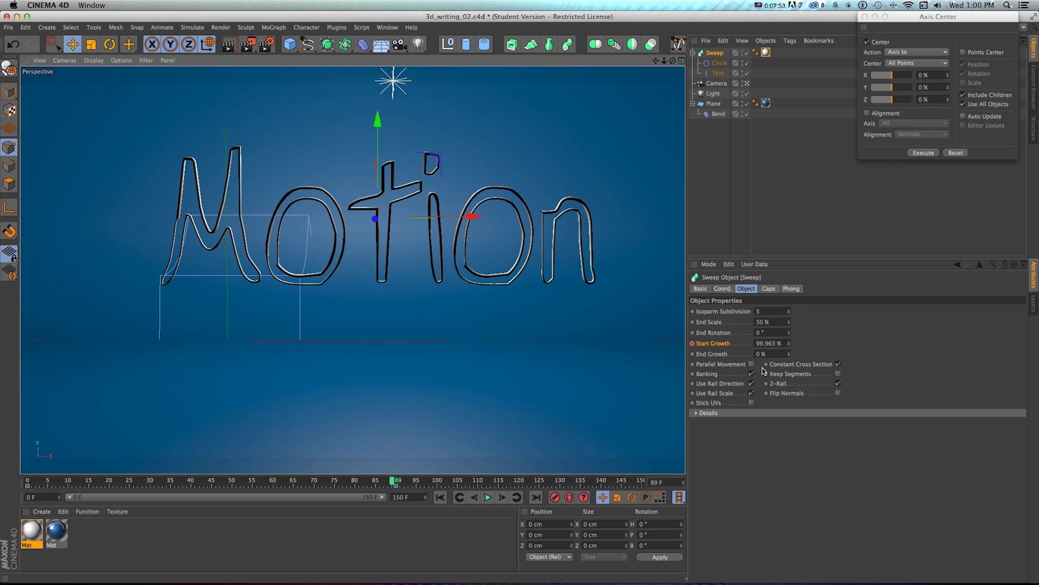
{"action": "mouse_move", "coordinate": [395, 480]}
{"action": "left_mouse_down"}
{"action": "mouse_move", "coordinate": [47, 480]}
{"action": "mouse_move", "coordinate": [397, 481]}
{"action": "left_mouse_up"}
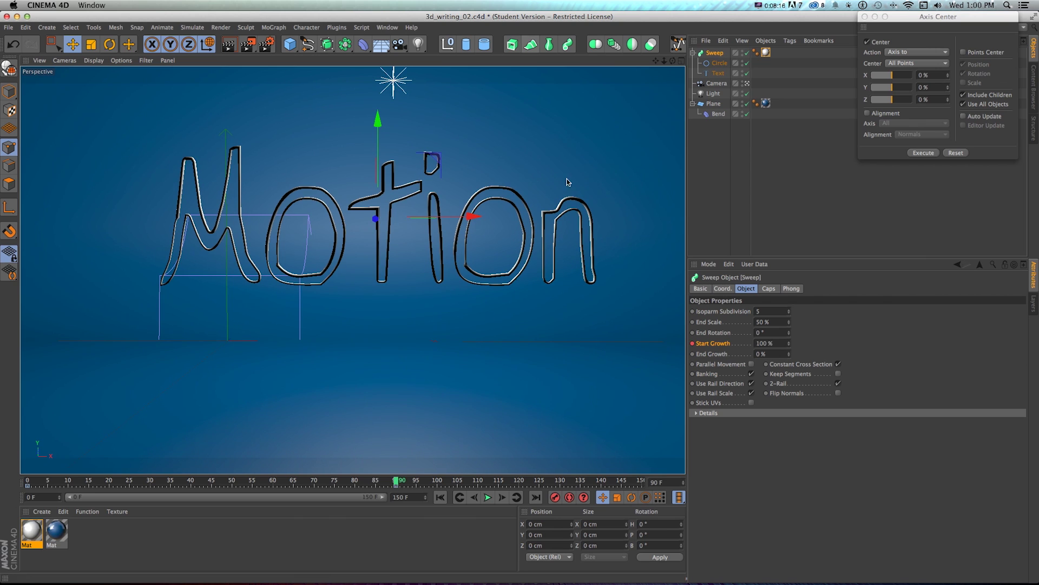
- Rename the Sweep object to "text" and close the Axis Center window
{"action": "double_click", "coordinate": [715, 52]}
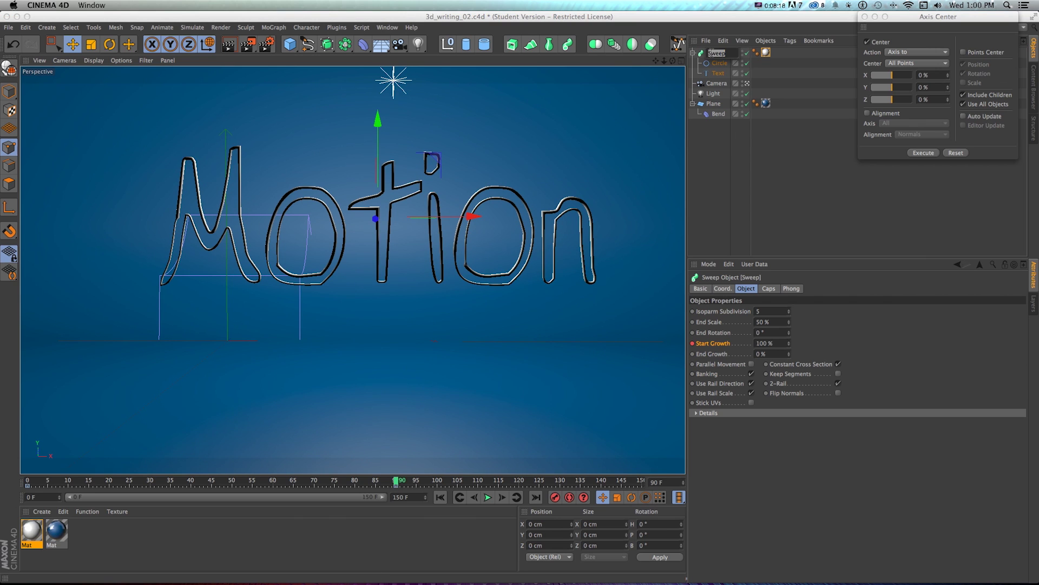
{"action": "type", "text": "text"}
{"action": "key", "text": "Return"}
{"action": "left_click", "coordinate": [313, 16]}
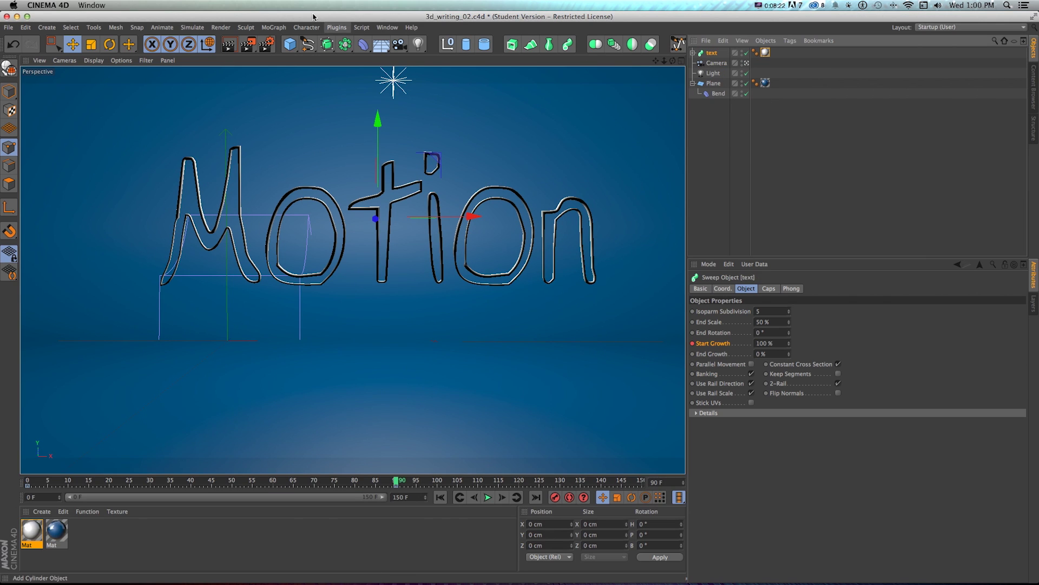
- Add a Bend deformer, move it up around the lettering and make it a child of the Text spline
{"action": "left_click", "coordinate": [363, 44]}
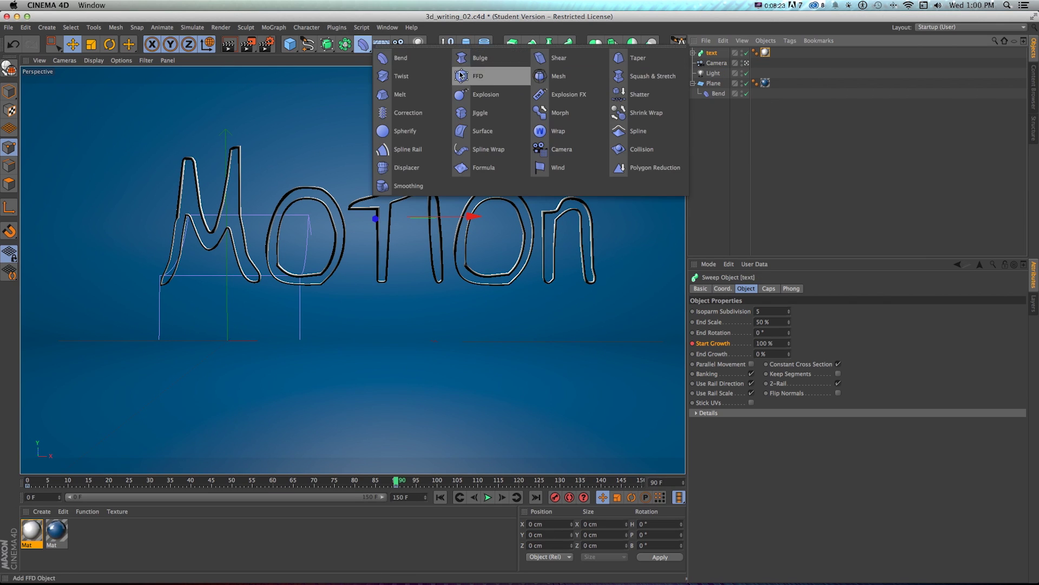
{"action": "left_click", "coordinate": [398, 57]}
{"action": "left_click_drag", "start_coordinate": [228, 266], "coordinate": [236, 171]}
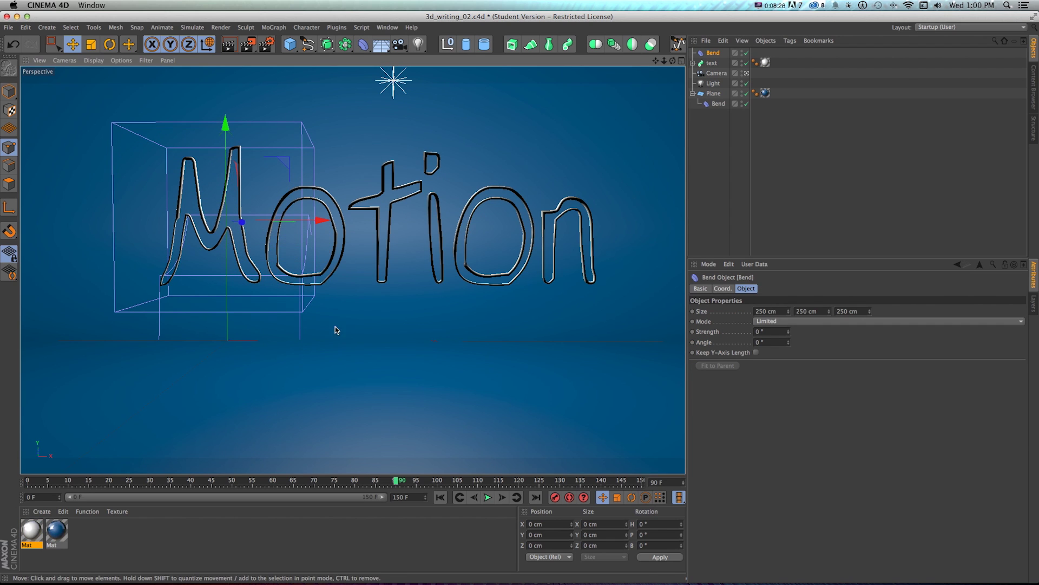
{"action": "mouse_move", "coordinate": [708, 53]}
{"action": "left_mouse_down"}
{"action": "mouse_move", "coordinate": [711, 66]}
{"action": "mouse_move", "coordinate": [718, 54]}
{"action": "left_mouse_up"}
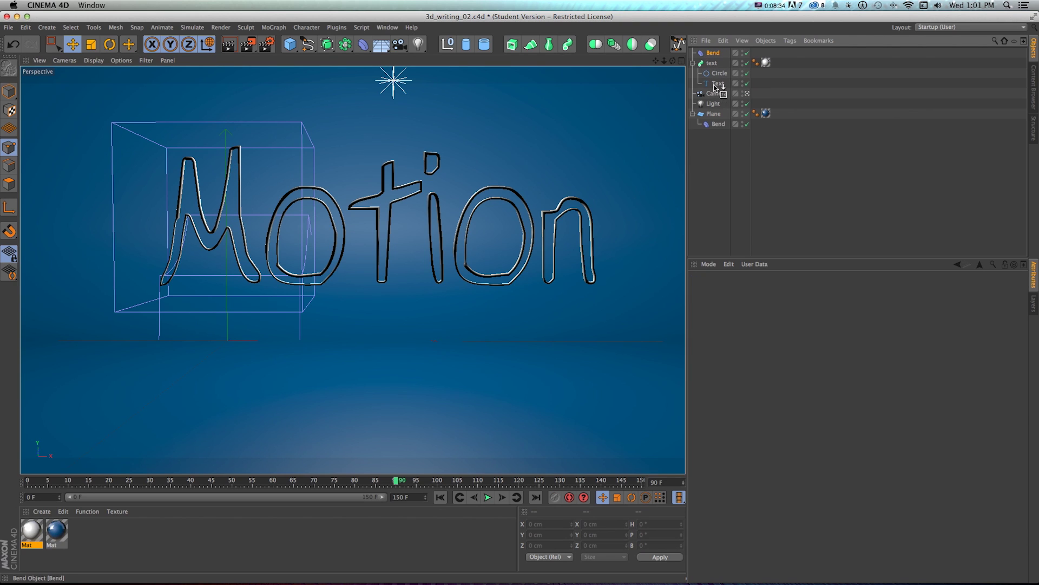
{"action": "left_click_drag", "start_coordinate": [715, 80], "coordinate": [717, 78]}
{"action": "left_click", "coordinate": [718, 75]}
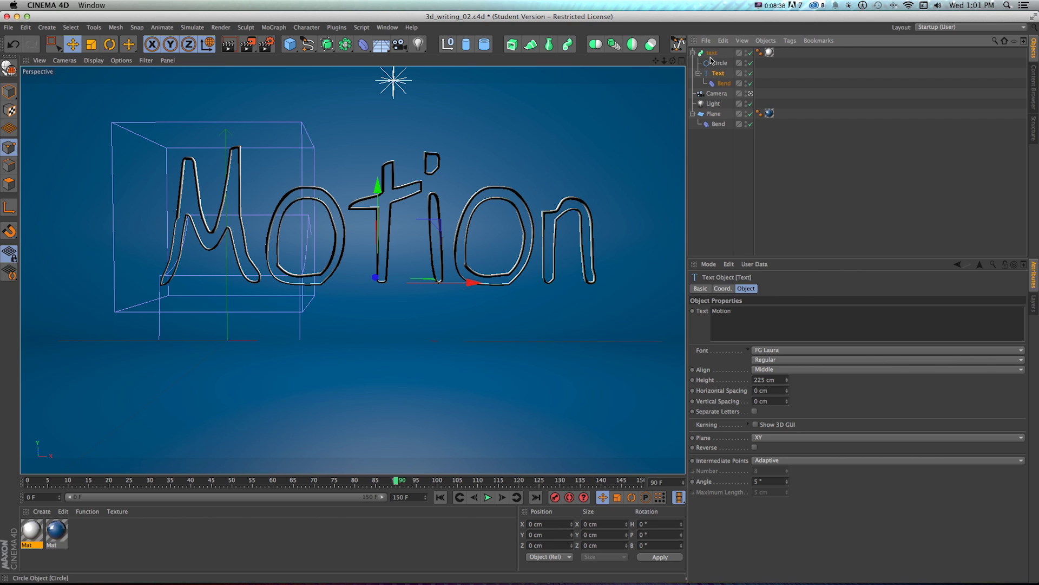
- Try out Strength values such as 55° on the Text spline's Bend deformer and undo the changes
{"action": "left_click", "coordinate": [722, 84]}
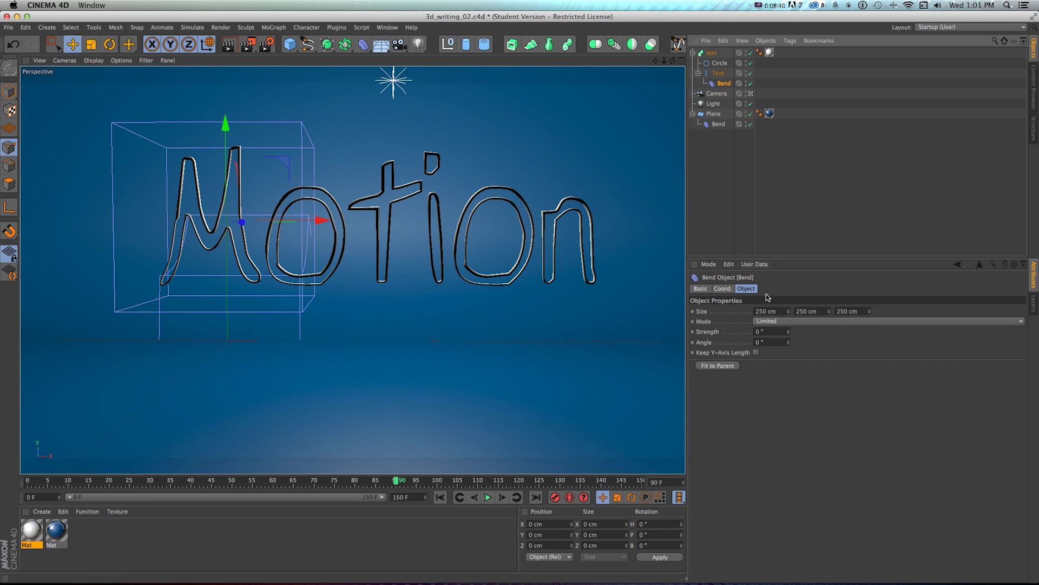
{"action": "mouse_move", "coordinate": [789, 334]}
{"action": "left_mouse_down"}
{"action": "mouse_move", "coordinate": [789, 295]}
{"action": "mouse_move", "coordinate": [789, 319]}
{"action": "left_mouse_up"}
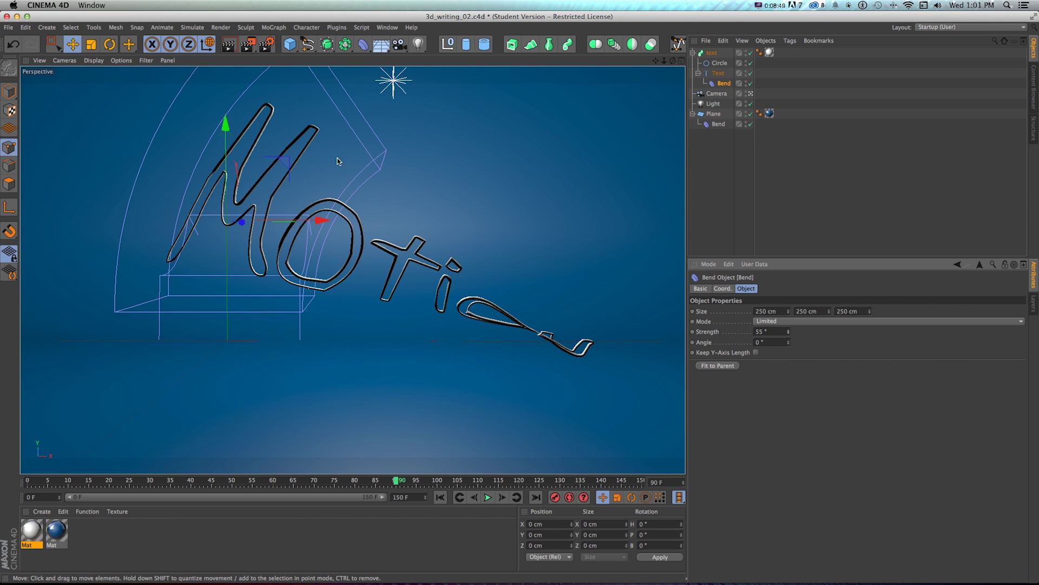
{"action": "key", "text": "super+z"}
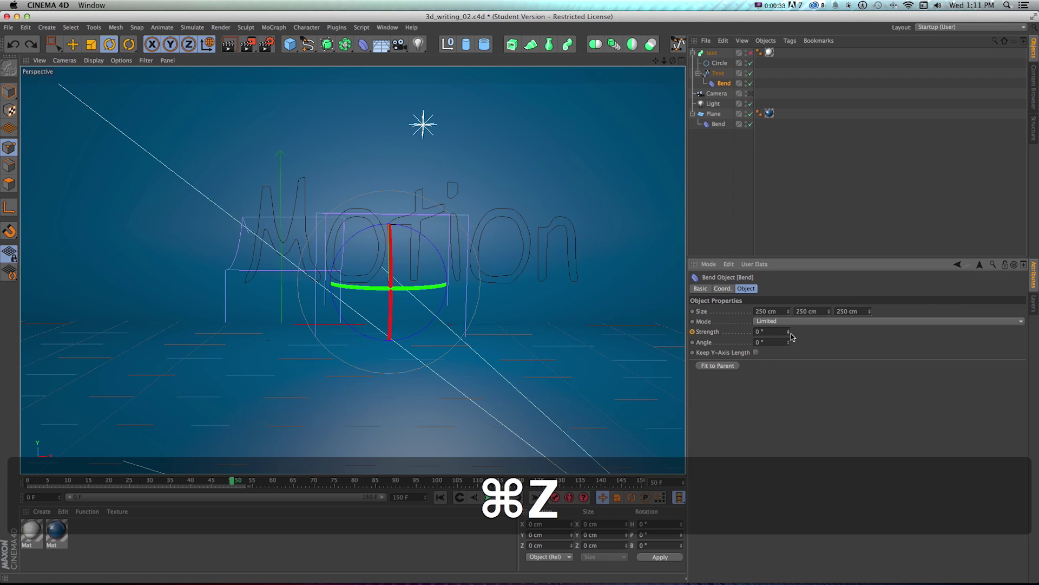
{"action": "left_click_drag", "start_coordinate": [789, 333], "coordinate": [789, 309]}
{"action": "key", "text": "super+z"}
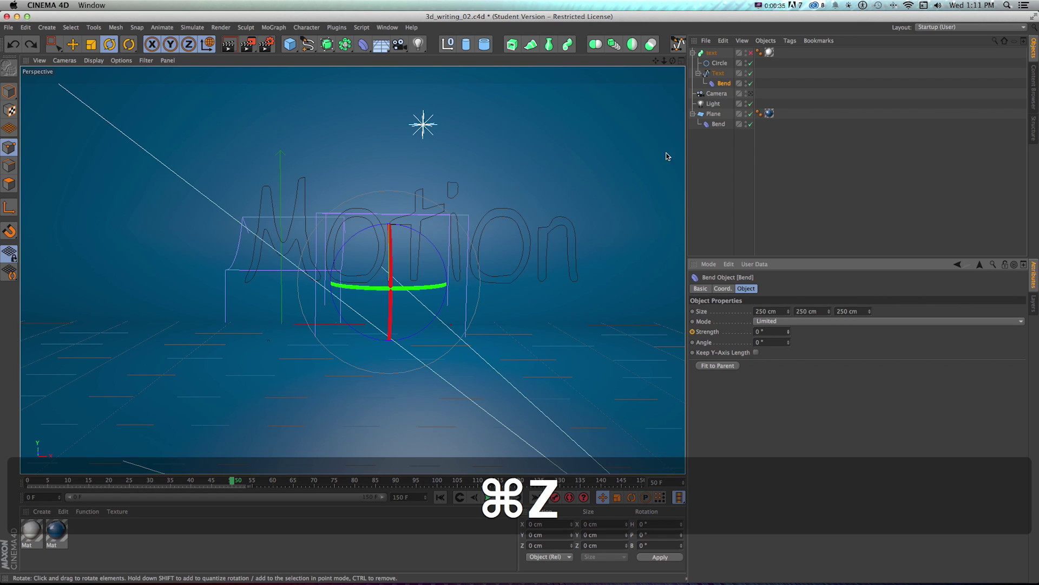
- Switch to the four-view layout and try a Strength of 525° on the Text spline's Bend deformer
{"action": "left_click", "coordinate": [681, 62]}
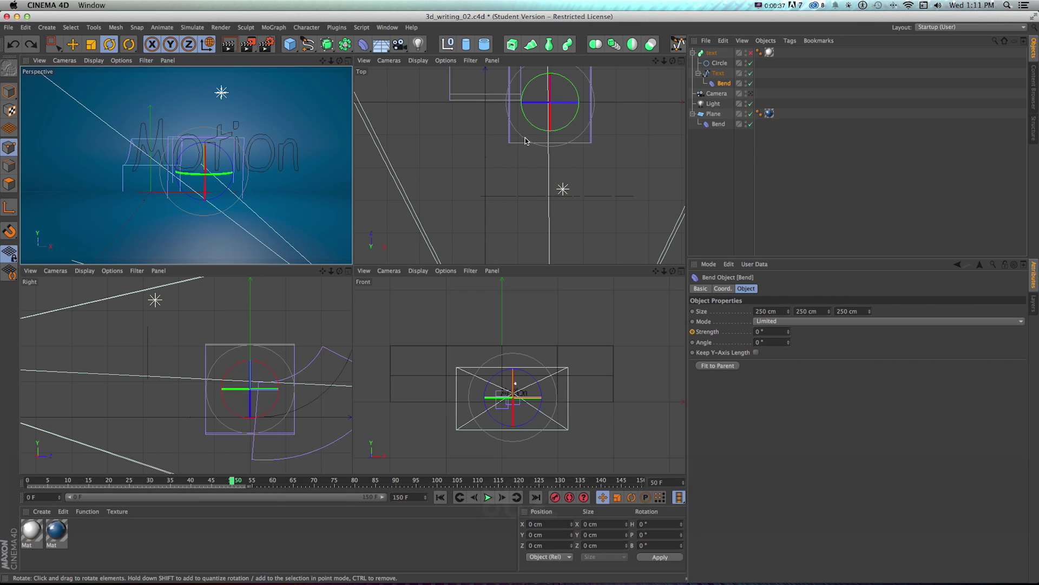
{"action": "left_click_drag", "start_coordinate": [549, 89], "coordinate": [548, 202], "text": "shift"}
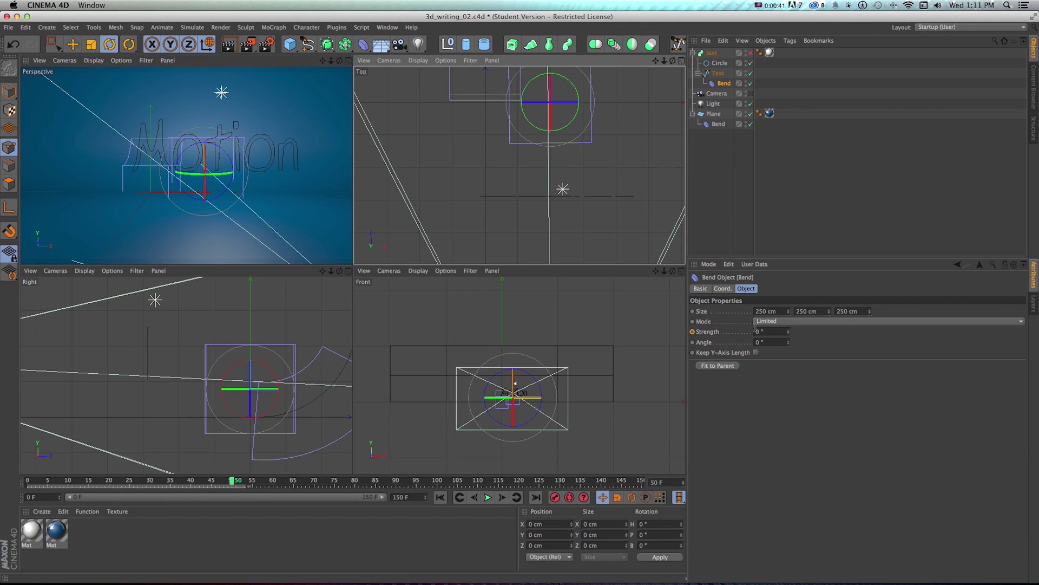
{"action": "left_click_drag", "start_coordinate": [788, 334], "coordinate": [789, 235]}
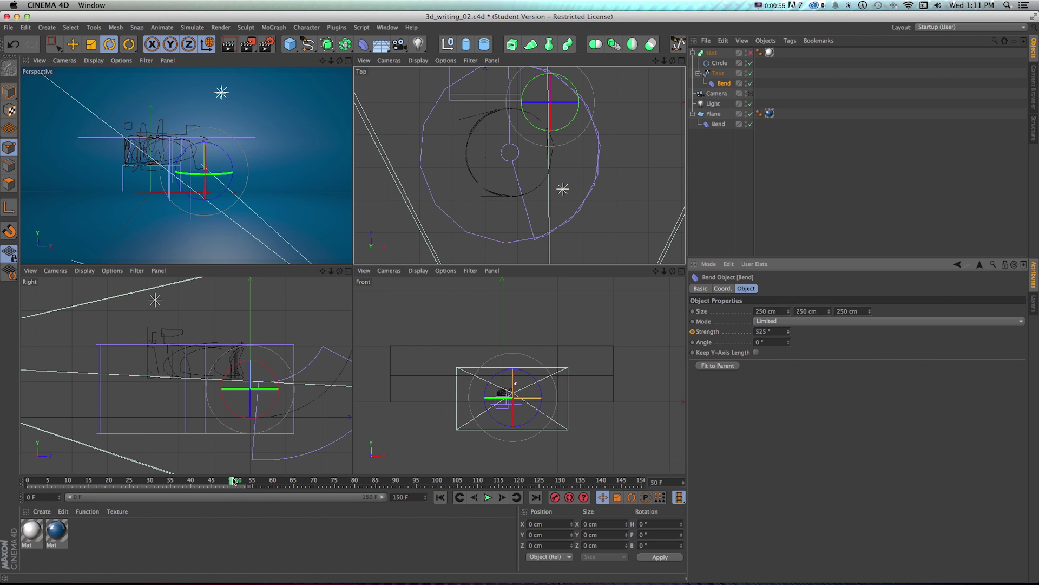
- Keyframe the Bend deformer's Strength at 500° on frame 0
{"action": "left_click_drag", "start_coordinate": [232, 482], "coordinate": [21, 481]}
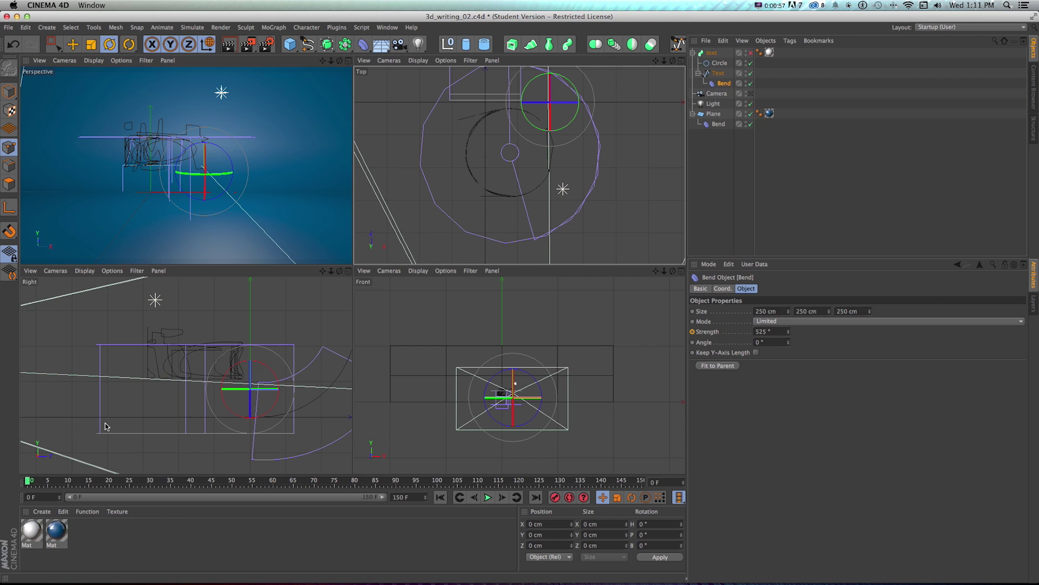
{"action": "double_click", "coordinate": [775, 331]}
{"action": "type", "text": "500"}
{"action": "key", "text": "Return"}
{"action": "left_click", "coordinate": [693, 332], "text": "super"}
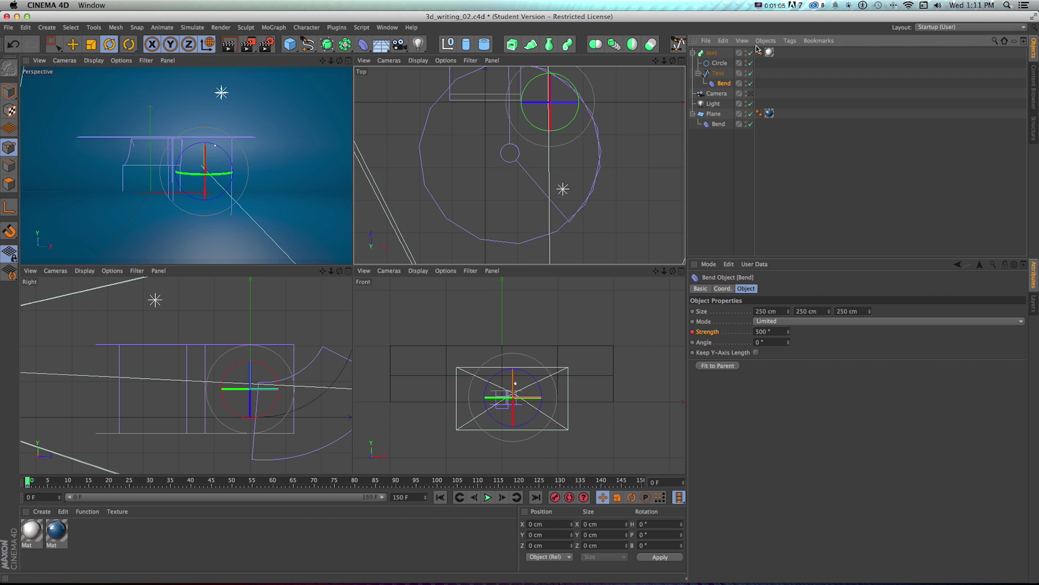
- Keyframe the Bend deformer's Strength at 0° on frame 20
{"action": "left_click_drag", "start_coordinate": [29, 486], "coordinate": [110, 482]}
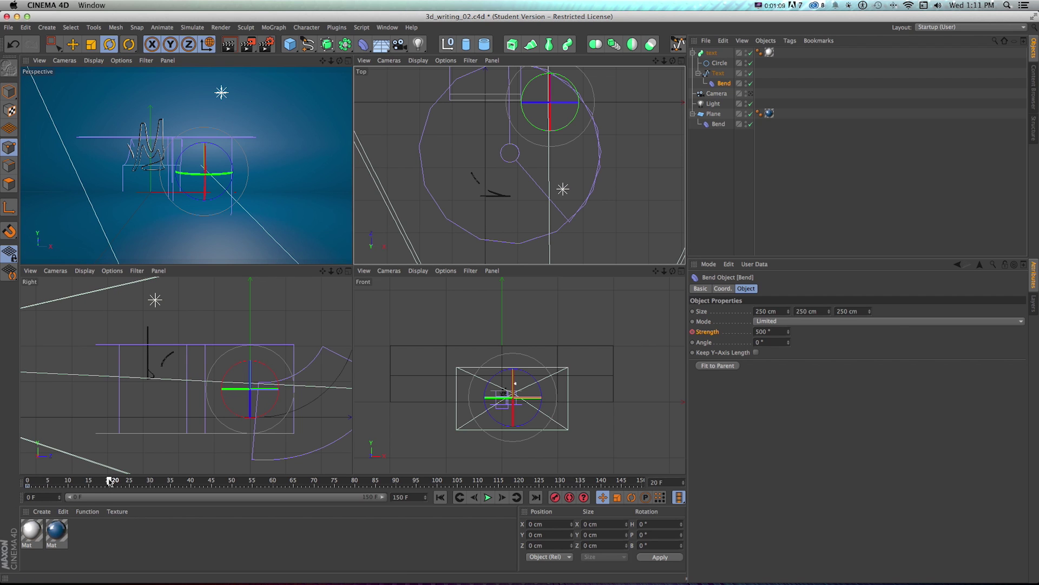
{"action": "left_click", "coordinate": [778, 332]}
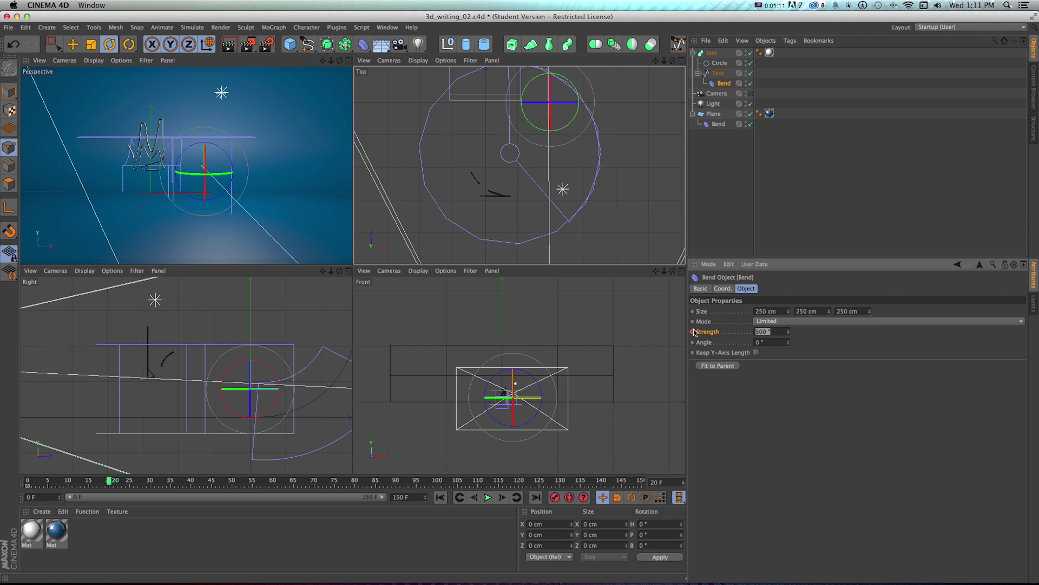
{"action": "type", "text": "0"}
{"action": "key", "text": "Return"}
{"action": "key", "text": "super"}
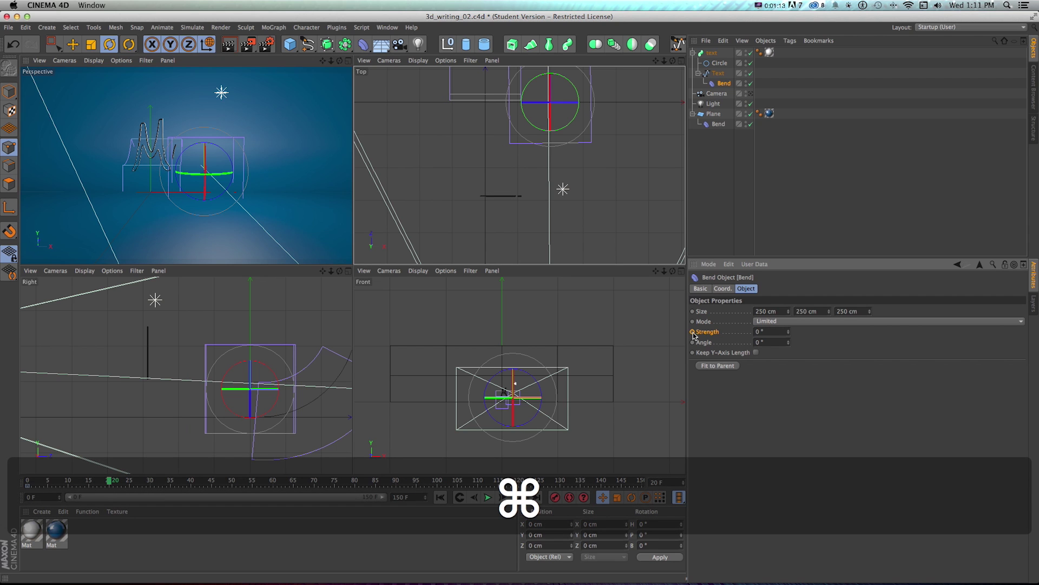
- Shift the Bend's 0° Strength keyframe to frame 40 and on to frame 70, and return to frame 0
{"action": "left_click_drag", "start_coordinate": [107, 482], "coordinate": [191, 483]}
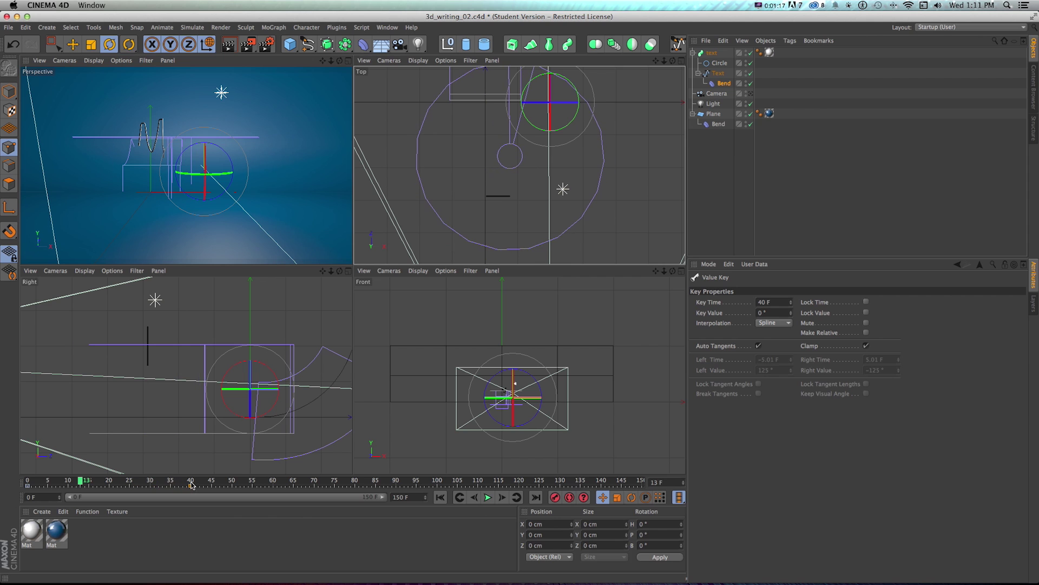
{"action": "left_click_drag", "start_coordinate": [82, 482], "coordinate": [215, 486]}
{"action": "left_click_drag", "start_coordinate": [215, 481], "coordinate": [315, 481]}
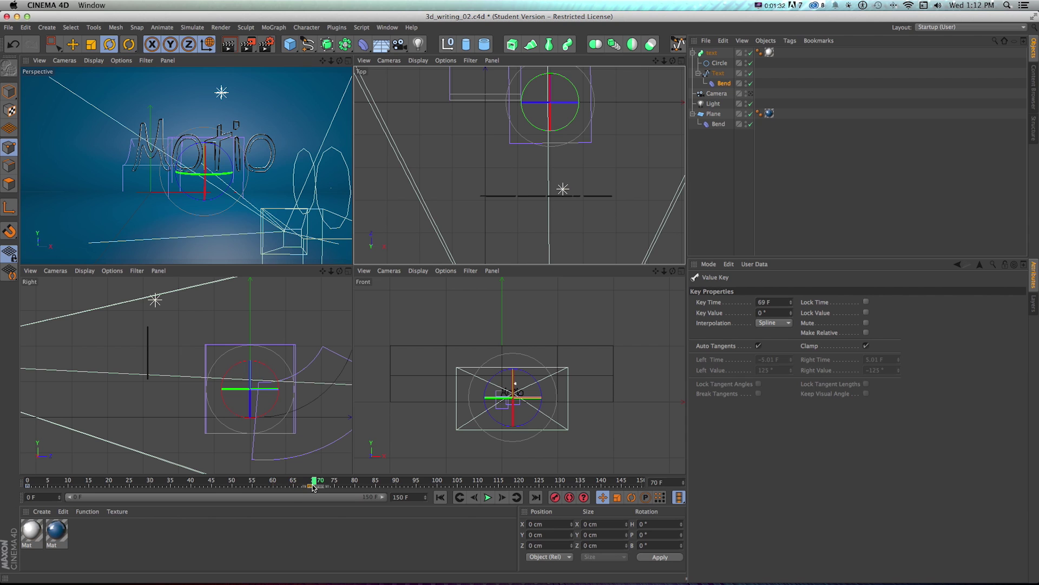
{"action": "left_click_drag", "start_coordinate": [313, 487], "coordinate": [19, 471]}
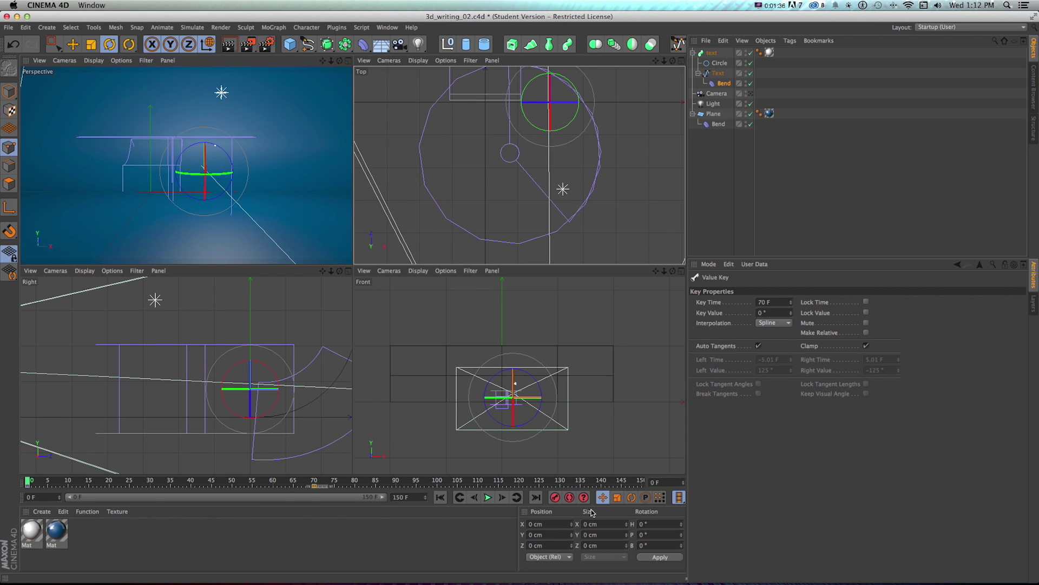
- Enlarge the Perspective view and play the bending write-on animation from the start
{"action": "left_click", "coordinate": [487, 497]}
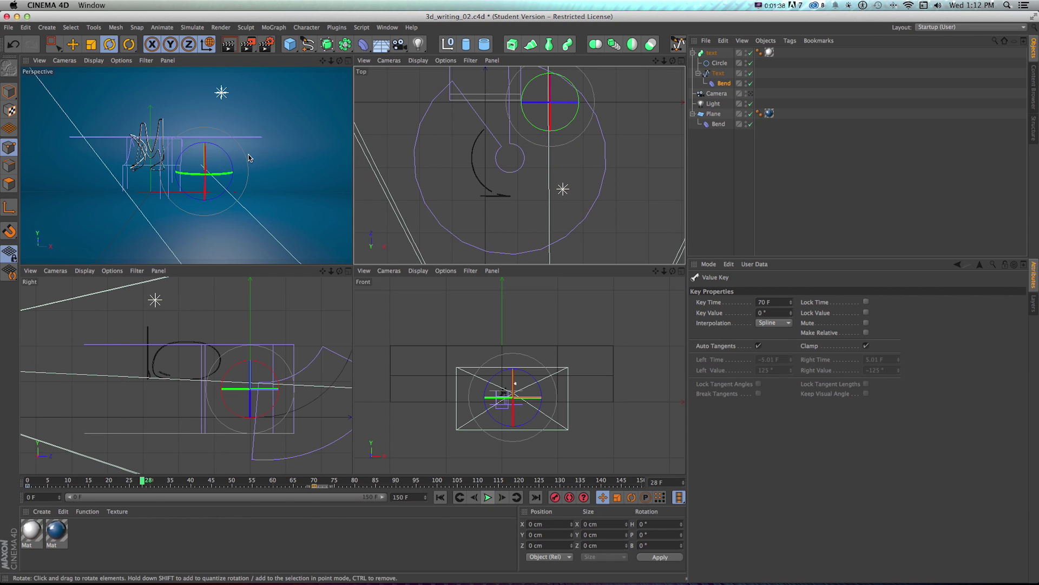
{"action": "middle_click", "coordinate": [256, 169]}
{"action": "key", "text": "shift+f"}
{"action": "left_click", "coordinate": [485, 497]}
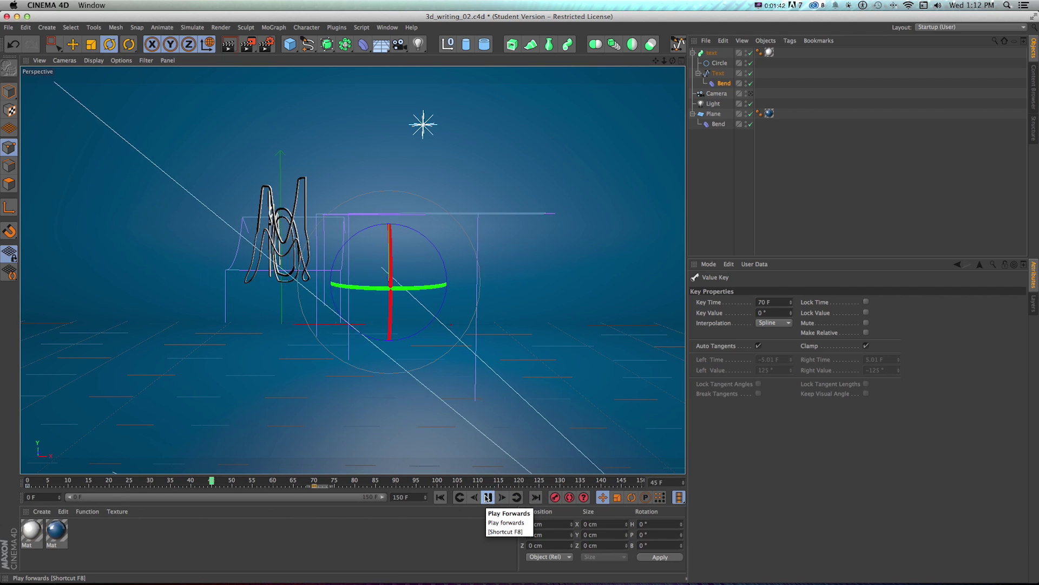
{"action": "left_click", "coordinate": [488, 497]}
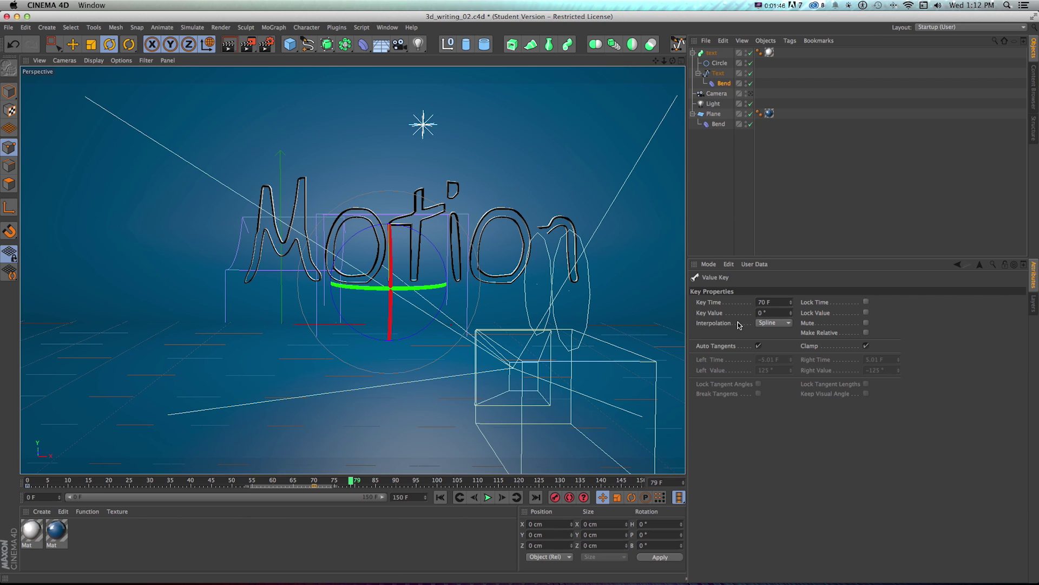
- Set the Key Time of the Bend's 0° Strength keyframe to frame 90 and play the animation from the start
{"action": "double_click", "coordinate": [764, 304]}
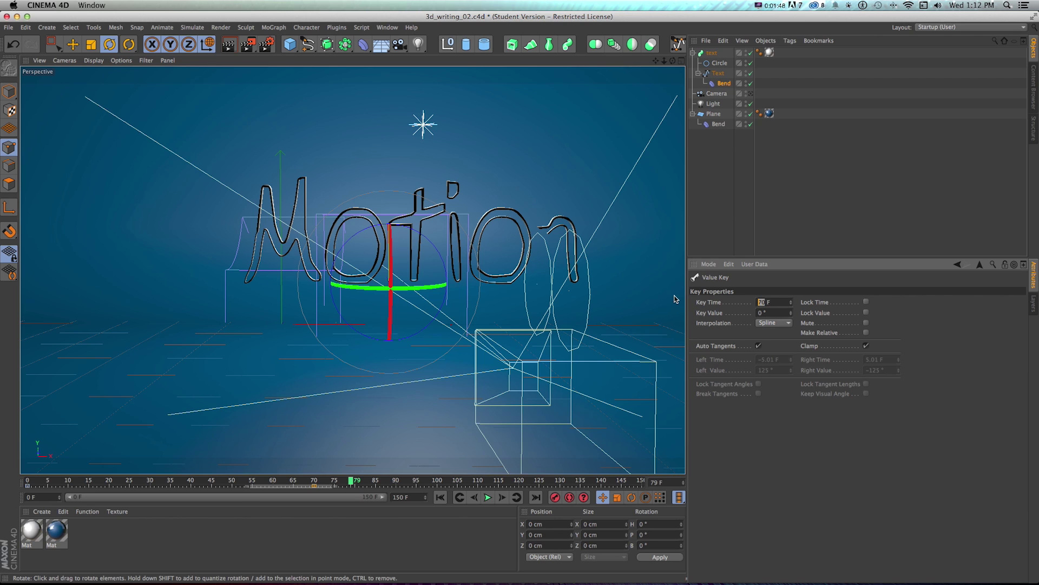
{"action": "type", "text": "90"}
{"action": "key", "text": "Return"}
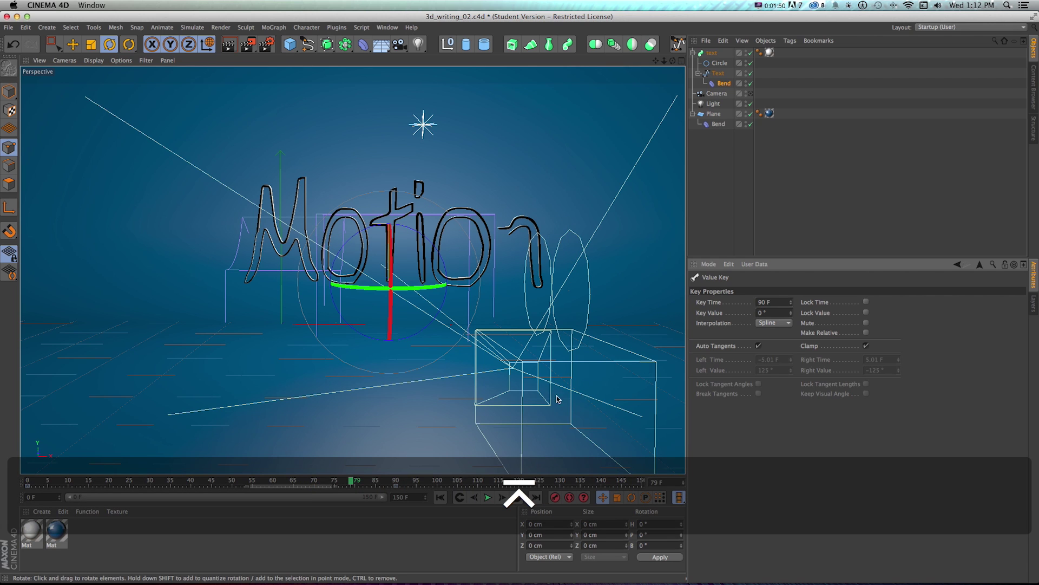
{"action": "key", "text": "shift+f"}
{"action": "left_click", "coordinate": [489, 497]}
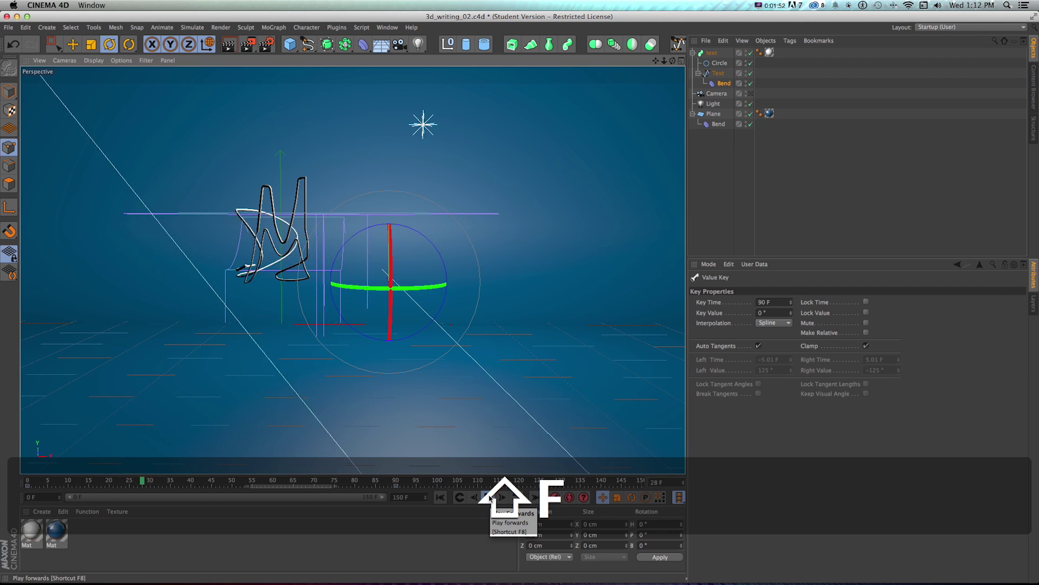
{"action": "left_click", "coordinate": [489, 497]}
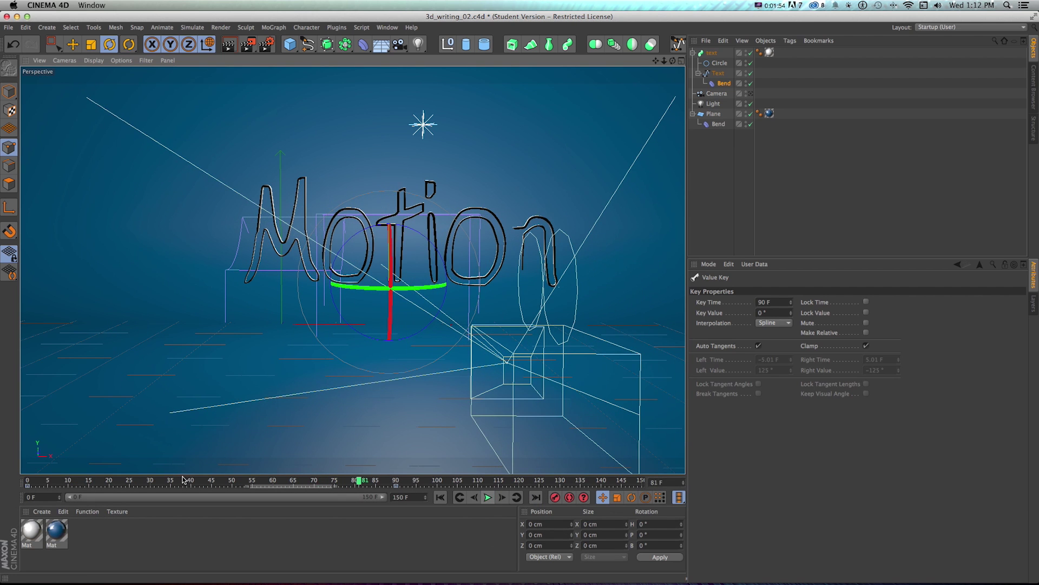
- Move the Bend's 0° Strength keyframe back to frame 60 and replay the animation from the start
{"action": "left_click_drag", "start_coordinate": [390, 487], "coordinate": [267, 483]}
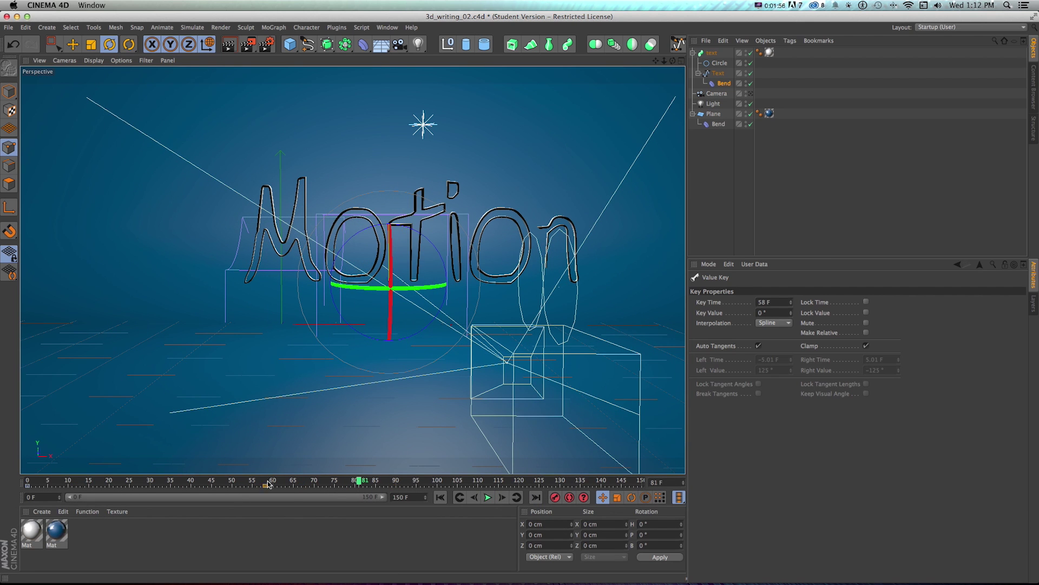
{"action": "key", "text": "shift+f"}
{"action": "left_click", "coordinate": [487, 497]}
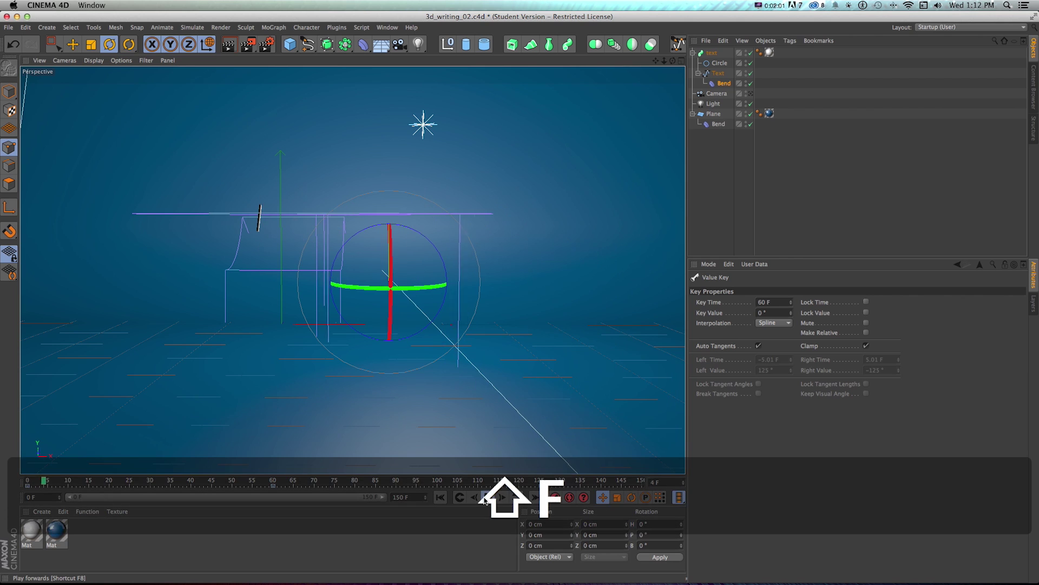
{"action": "key", "text": "shift+f"}
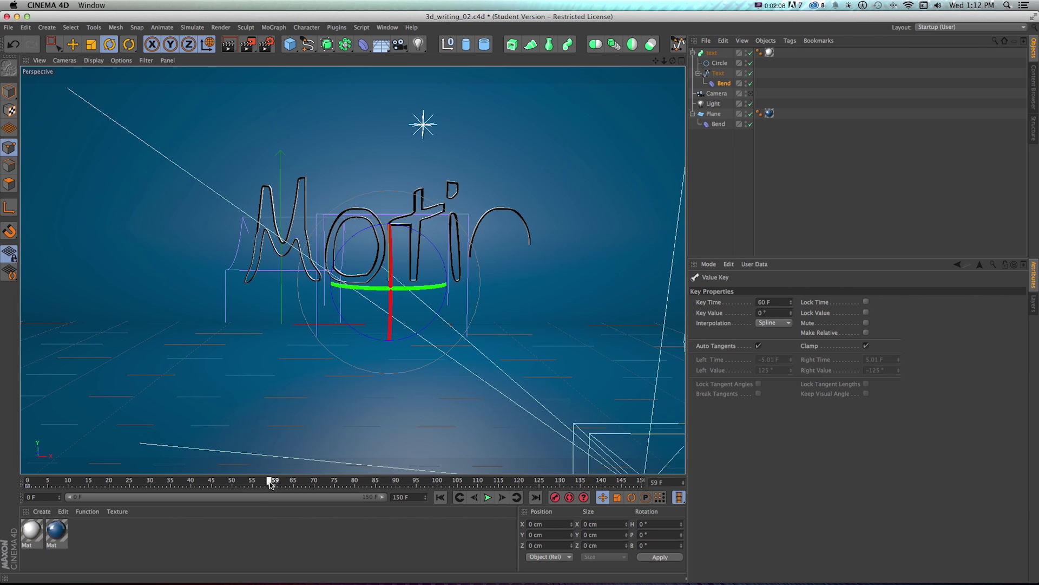
- Display the text Sweep's coordinates and undo the last changes
{"action": "left_click", "coordinate": [712, 52]}
{"action": "left_click", "coordinate": [746, 289]}
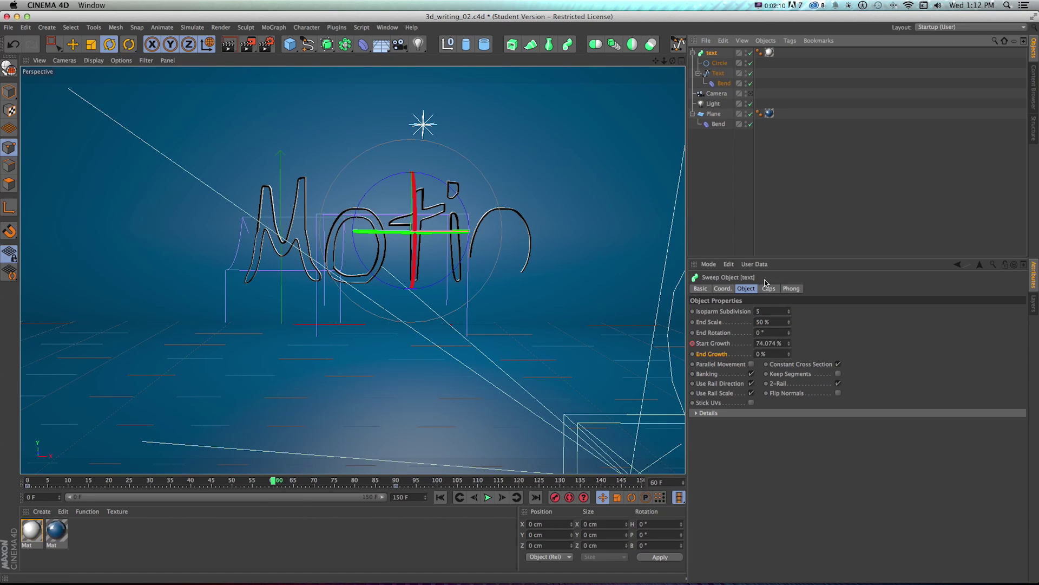
{"action": "left_click", "coordinate": [722, 289]}
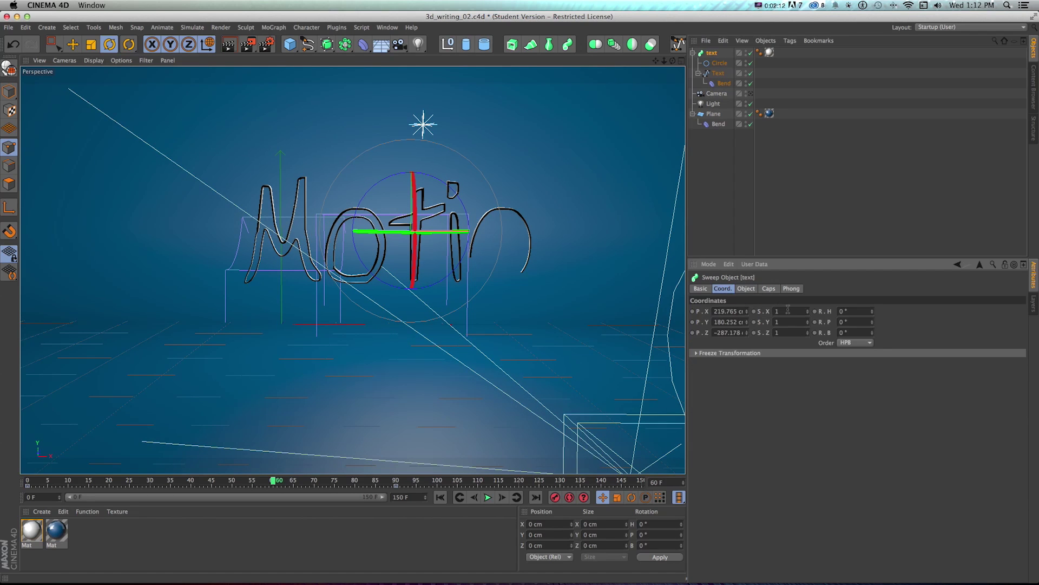
{"action": "key", "text": "super+z"}
{"action": "key", "text": "super+z"}
{"action": "key", "text": "super+z"}
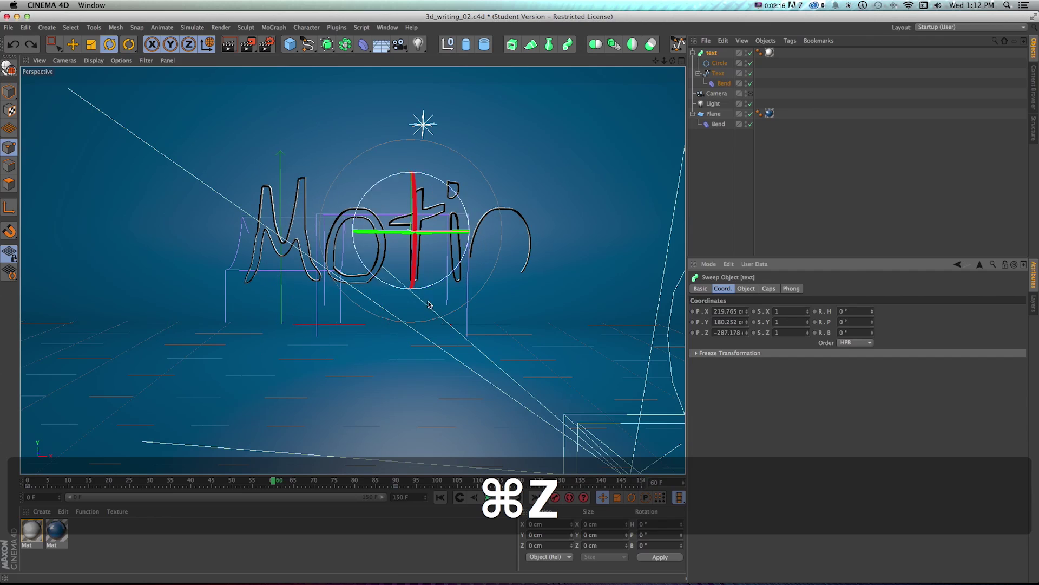
- Move only the text Sweep's axis onto the letter M, at about X 34 cm and Y 165 cm
{"action": "left_click", "coordinate": [8, 207]}
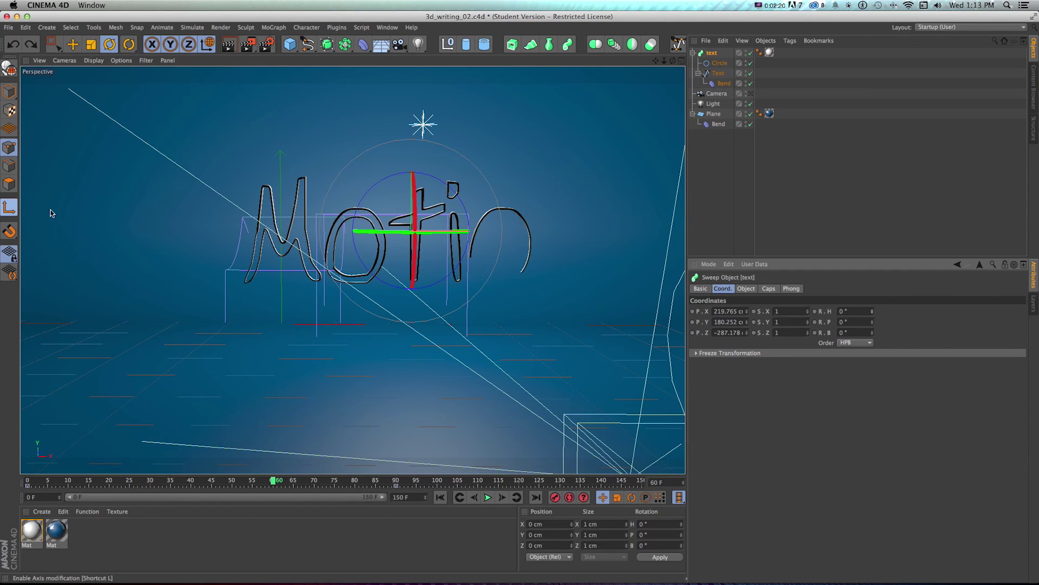
{"action": "key", "text": "e"}
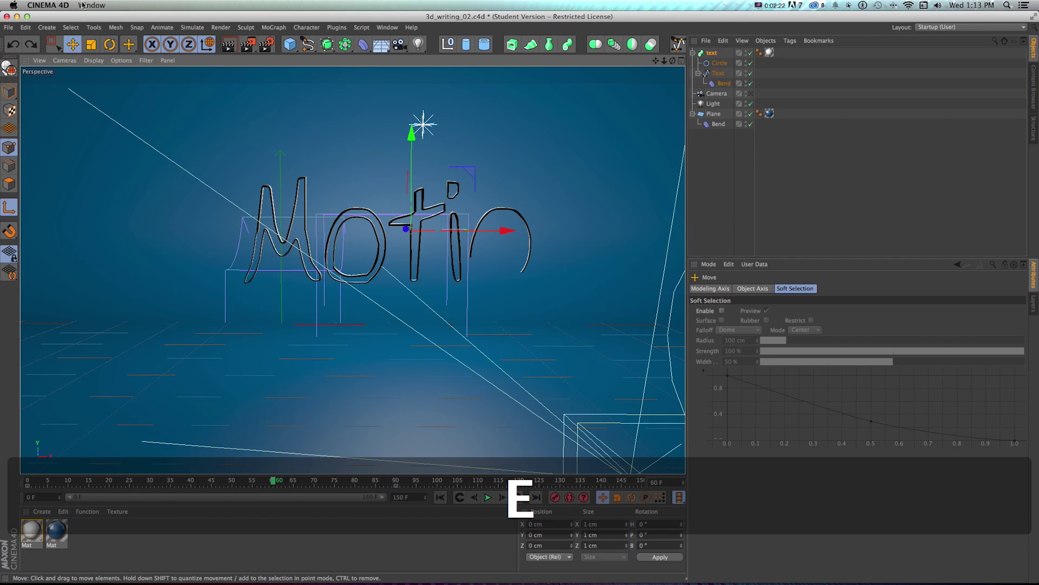
{"action": "left_click_drag", "start_coordinate": [502, 231], "coordinate": [363, 234]}
{"action": "left_click_drag", "start_coordinate": [275, 145], "coordinate": [276, 155]}
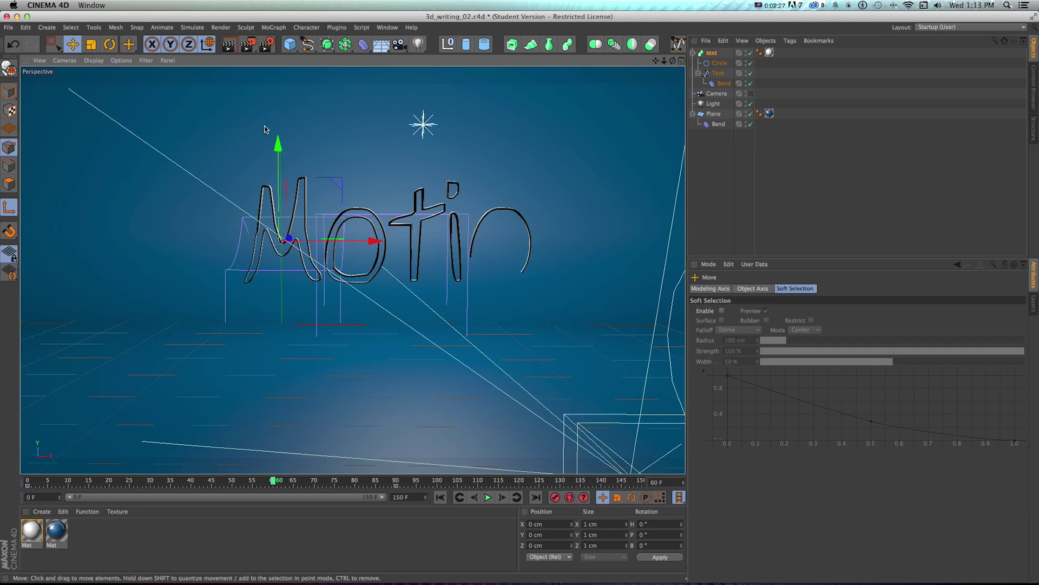
- Test the text Sweep's heading rotation around its relocated axis and undo the rotation
{"action": "left_click", "coordinate": [708, 53]}
{"action": "left_click_drag", "start_coordinate": [870, 311], "coordinate": [870, 294]}
{"action": "key", "text": "super+z"}
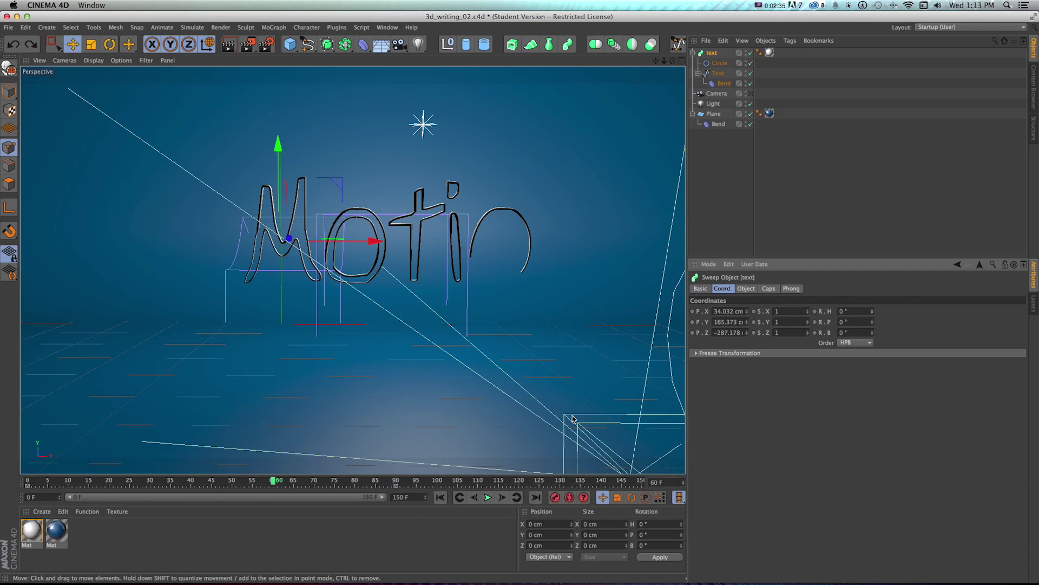
- Keyframe the text Sweep's heading rotation at 0° on frame 0 and 360° on frame 45
{"action": "left_click_drag", "start_coordinate": [274, 482], "coordinate": [27, 482]}
{"action": "left_click", "coordinate": [815, 311], "text": "super"}
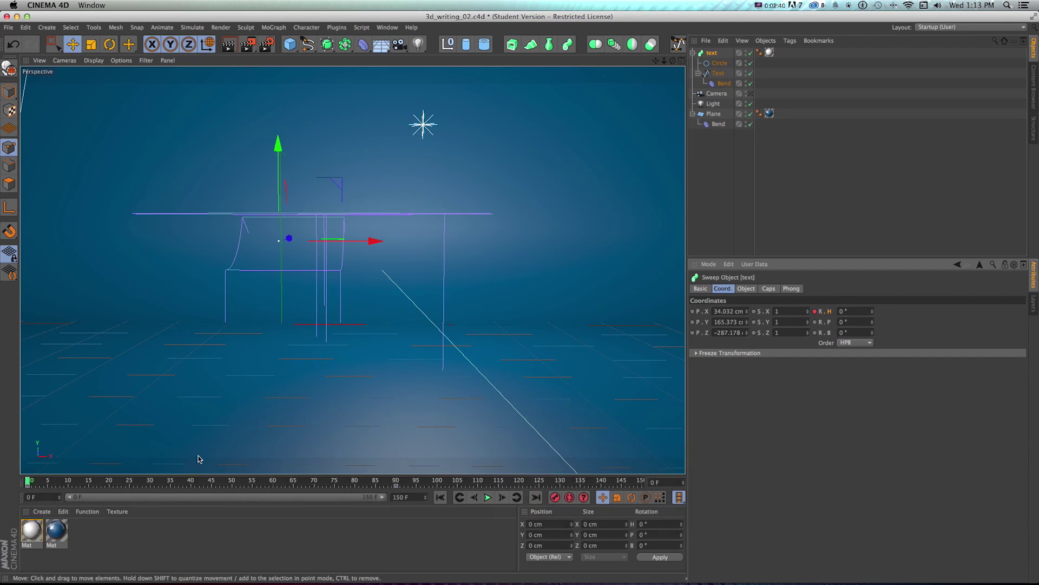
{"action": "mouse_move", "coordinate": [201, 481]}
{"action": "left_mouse_down"}
{"action": "mouse_move", "coordinate": [254, 481]}
{"action": "mouse_move", "coordinate": [211, 482]}
{"action": "left_mouse_up"}
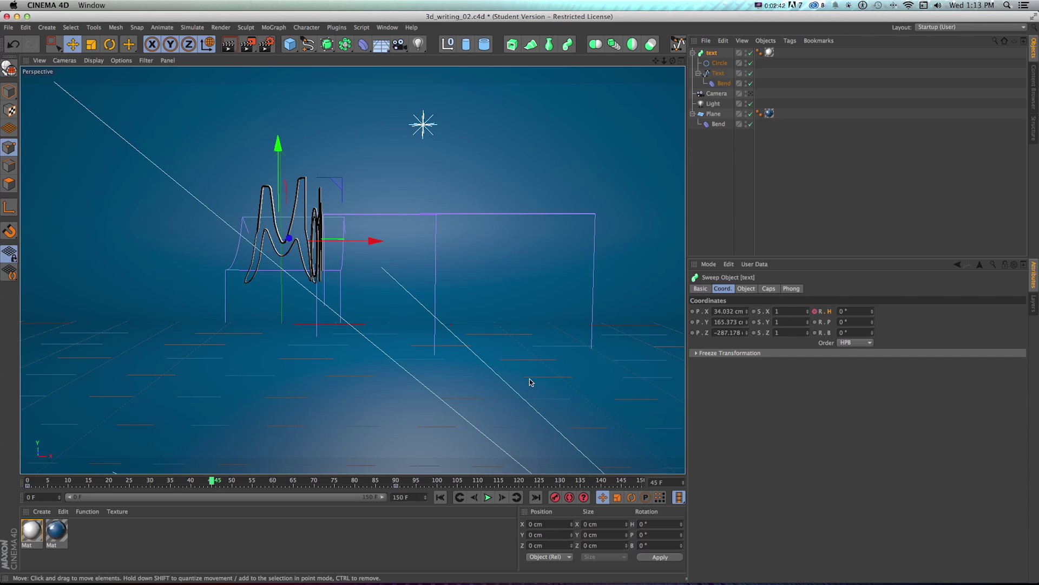
{"action": "left_click", "coordinate": [849, 312]}
{"action": "type", "text": "360"}
{"action": "key", "text": "Return"}
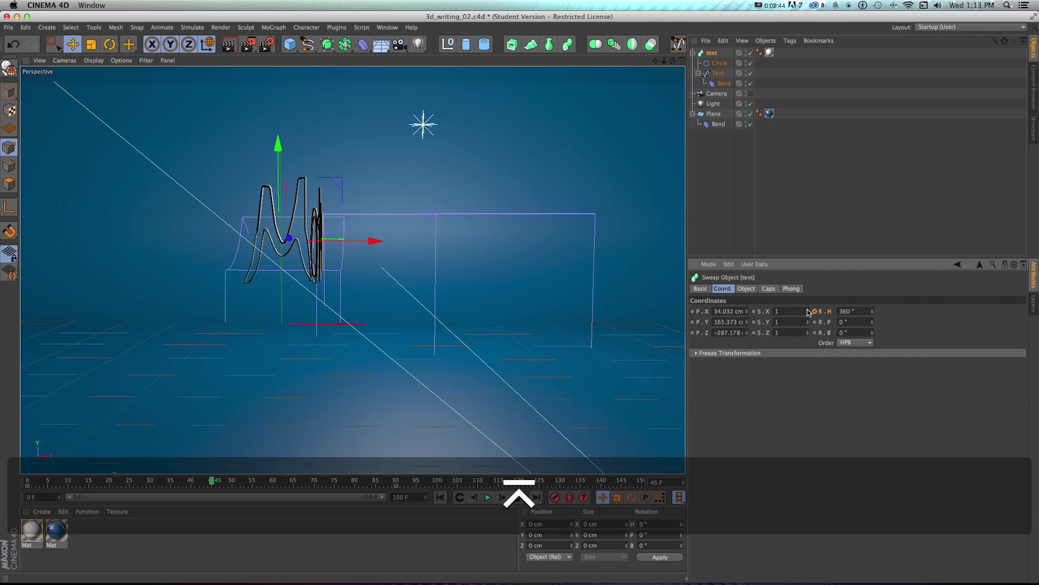
{"action": "left_click", "coordinate": [815, 312], "text": "super"}
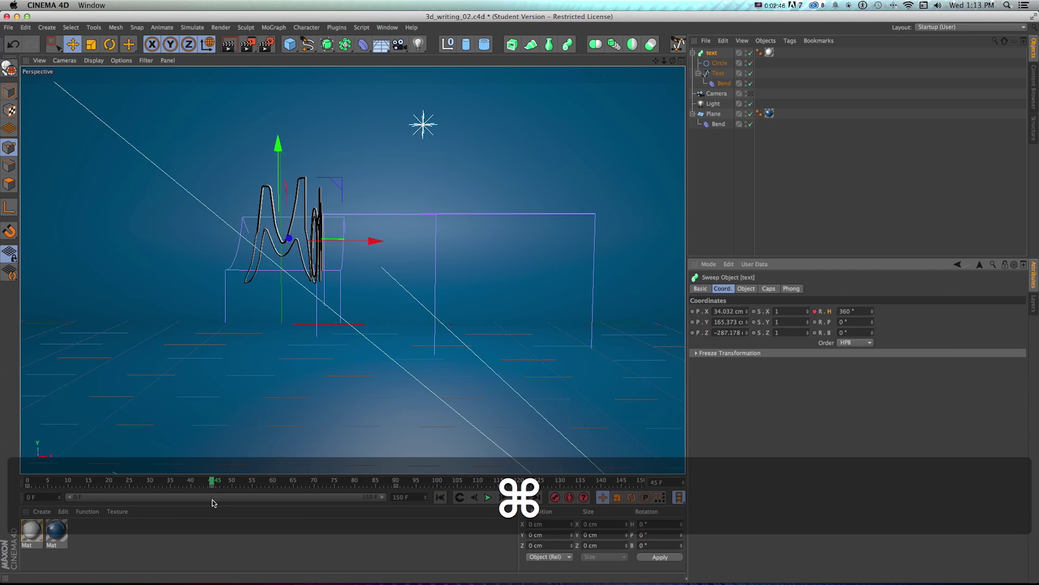
- Play the spinning write-on animation from the start, return to frame 0 and clear the object selection
{"action": "left_click_drag", "start_coordinate": [212, 482], "coordinate": [0, 465]}
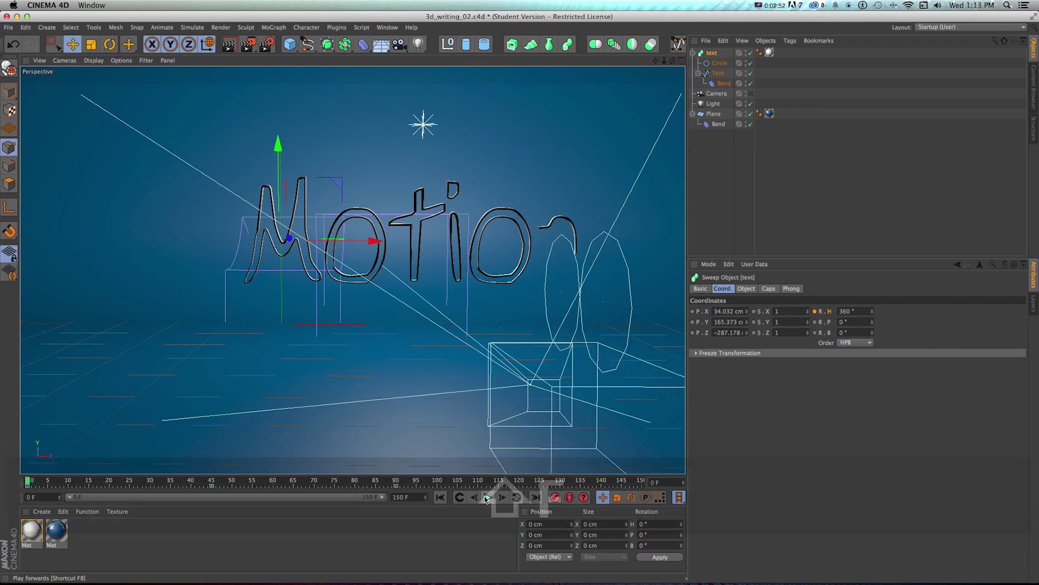
{"action": "key", "text": "shift+f"}
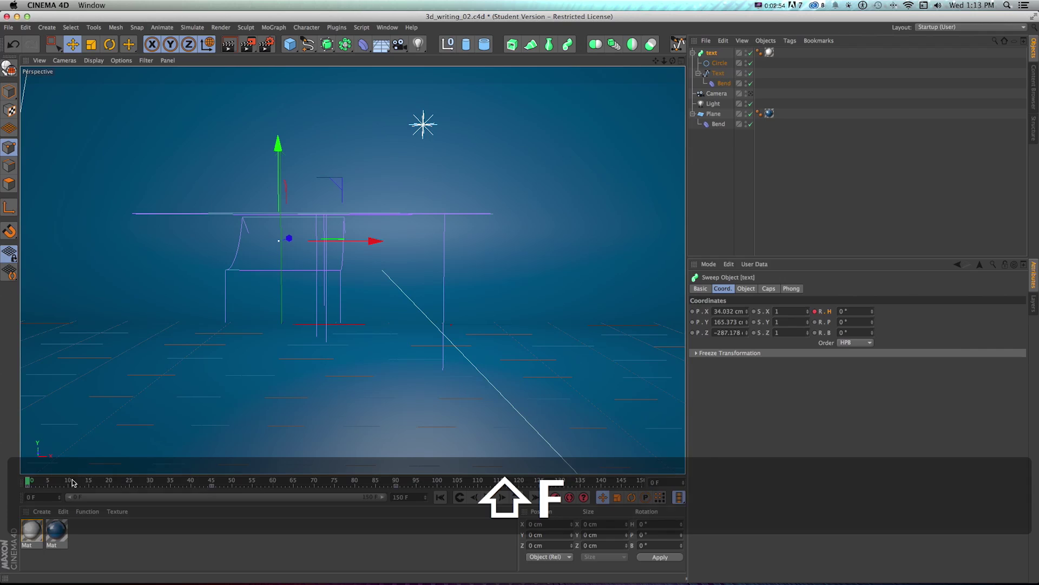
{"action": "left_click", "coordinate": [749, 161]}
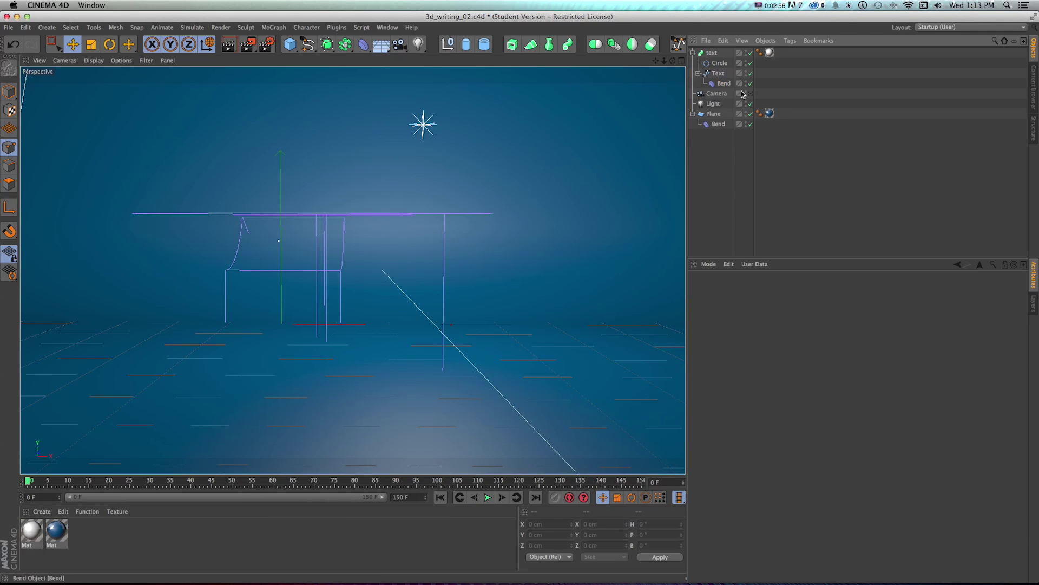
- Set the text Bend's Strength to 250° at frame 0, update its keyframe and play the animation
{"action": "left_click", "coordinate": [723, 84]}
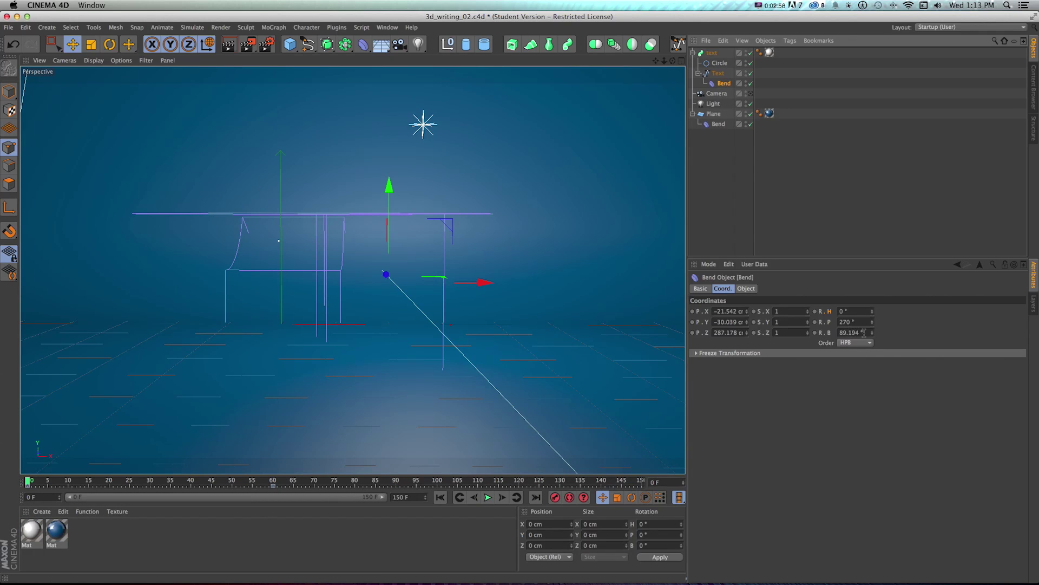
{"action": "left_click", "coordinate": [747, 289]}
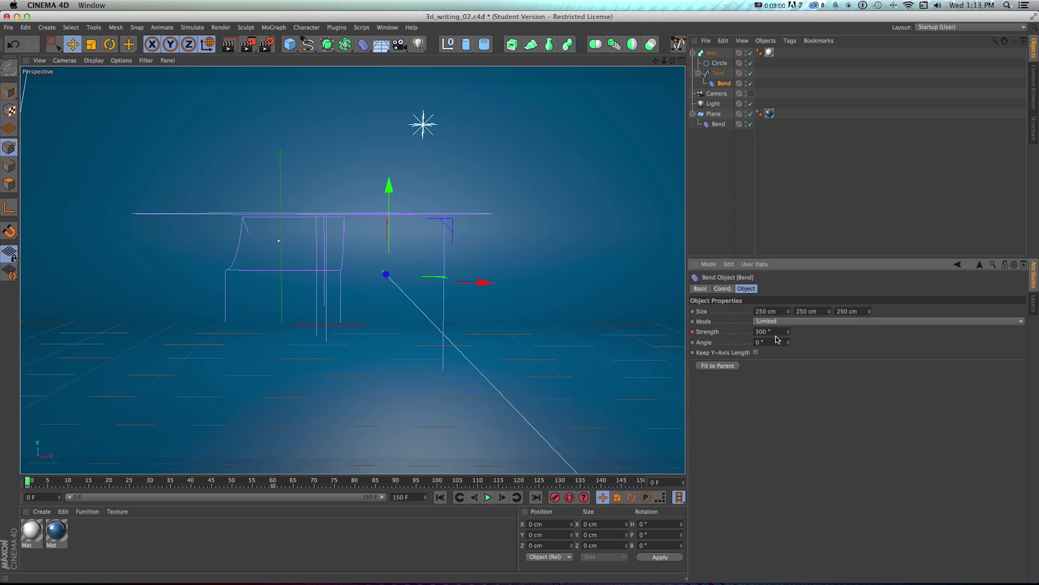
{"action": "type", "text": "250"}
{"action": "key", "text": "KP_Enter"}
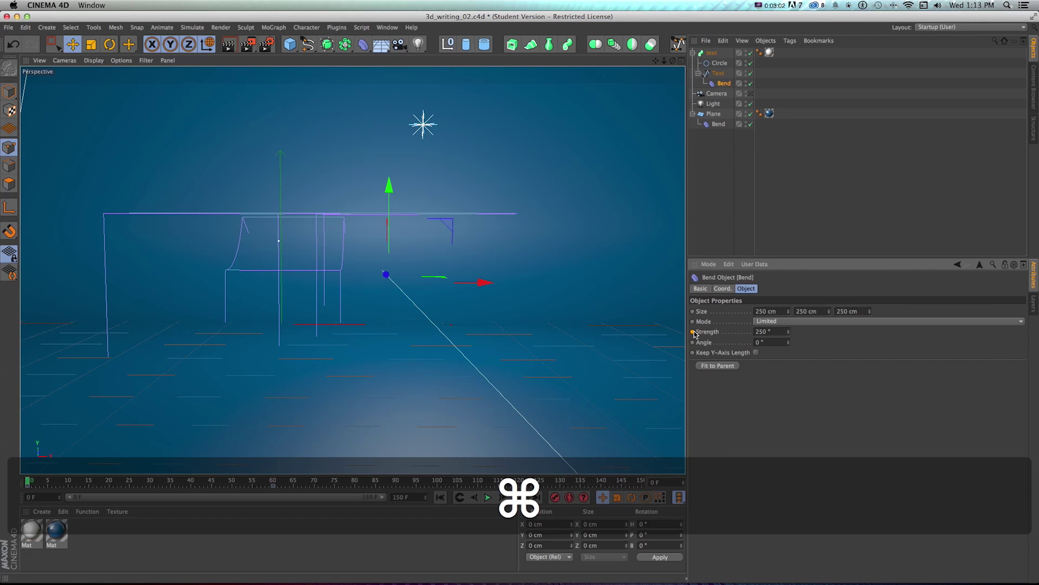
{"action": "left_click", "coordinate": [490, 498]}
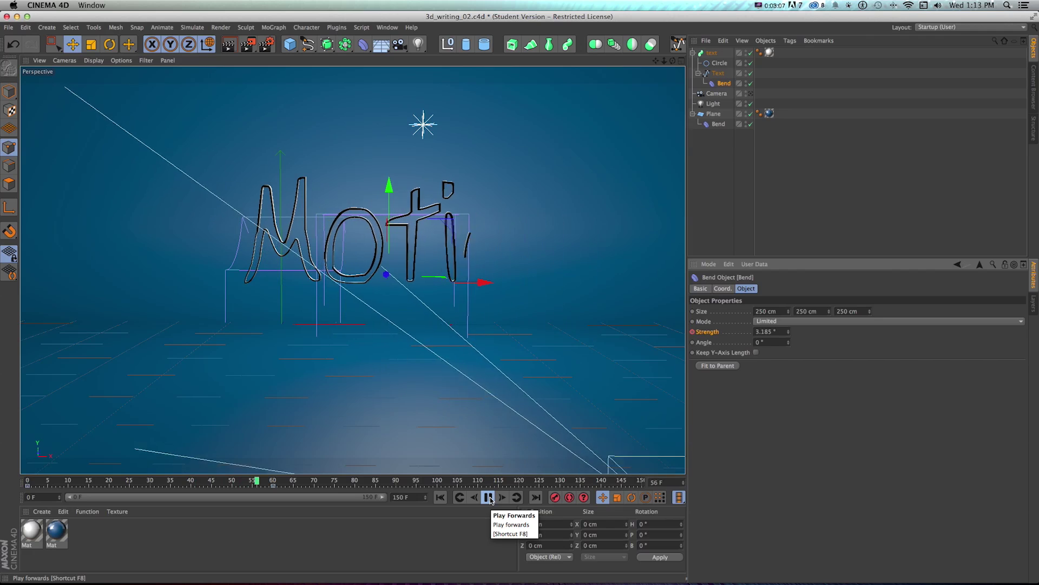
{"action": "left_click", "coordinate": [489, 497]}
- Move the Bend's 0° Strength keyframe to frame 50 and replay the animation from the start
{"action": "left_click", "coordinate": [243, 486]}
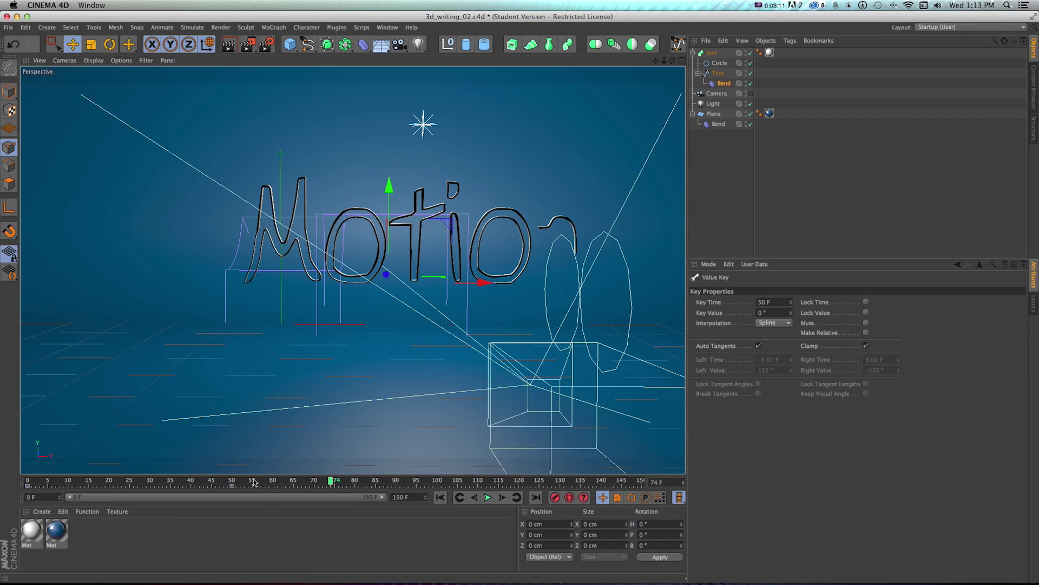
{"action": "left_click_drag", "start_coordinate": [254, 482], "coordinate": [28, 481]}
{"action": "left_click", "coordinate": [488, 497]}
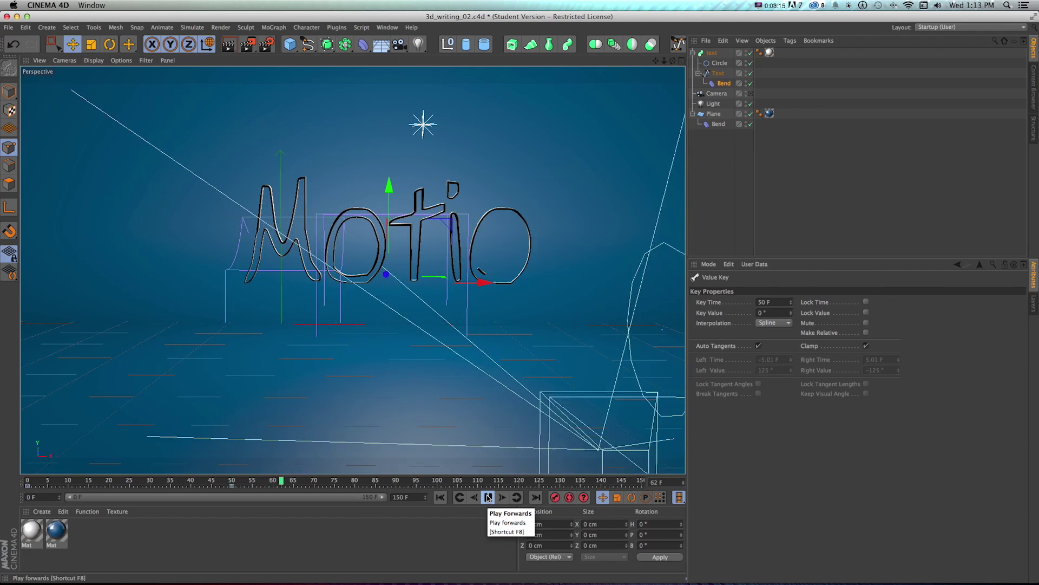
{"action": "left_click", "coordinate": [488, 497]}
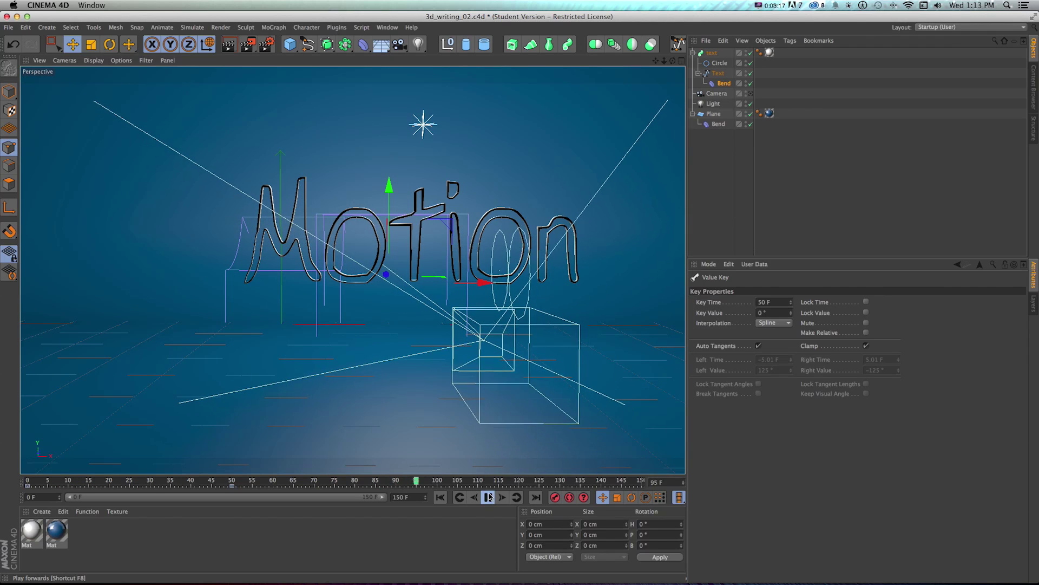
- Look through the scene Camera and play the write-on animation from the start
{"action": "left_click", "coordinate": [751, 93]}
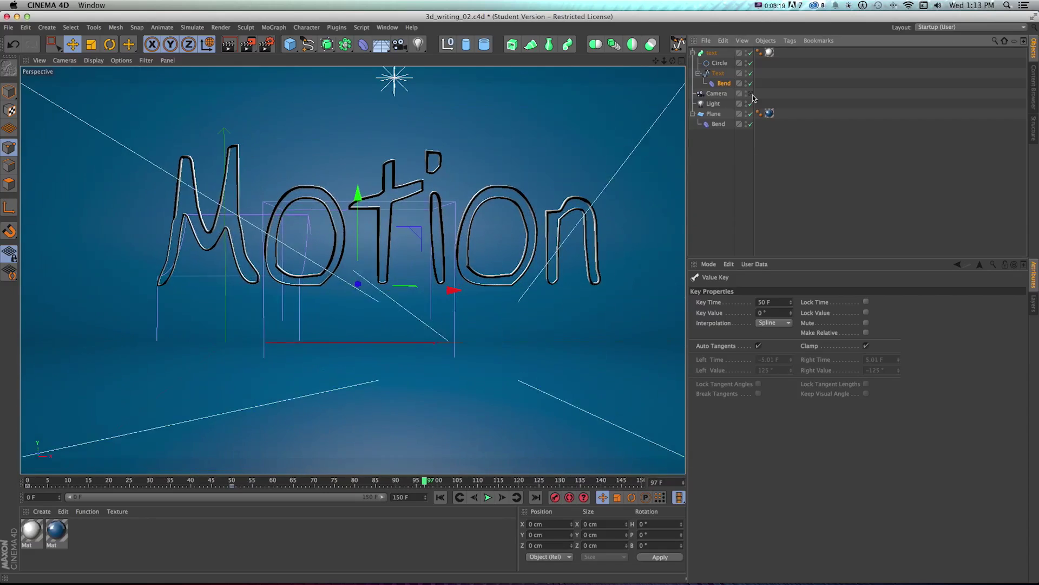
{"action": "key", "text": "shift+f"}
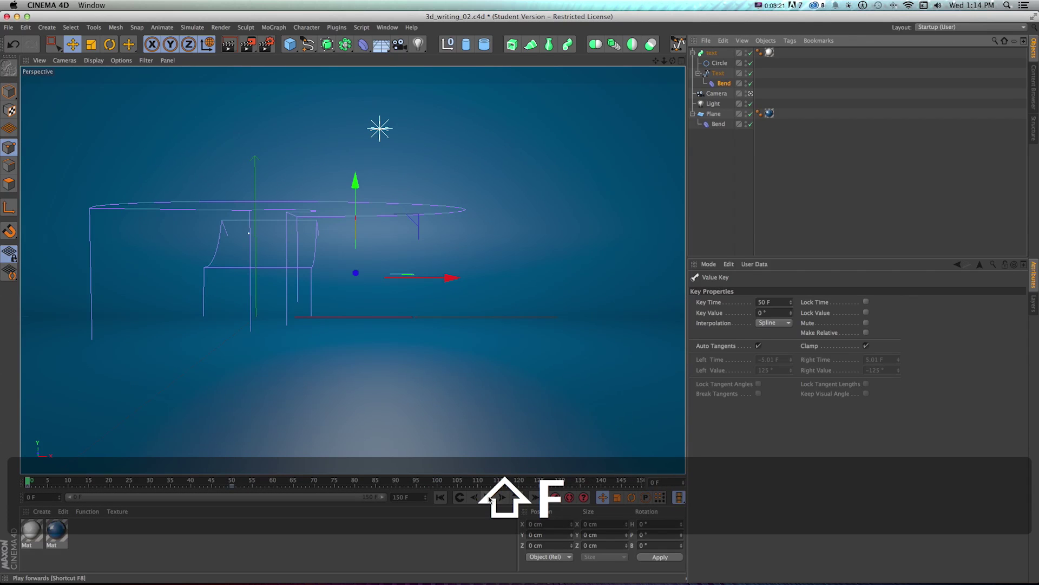
{"action": "left_click", "coordinate": [489, 497]}
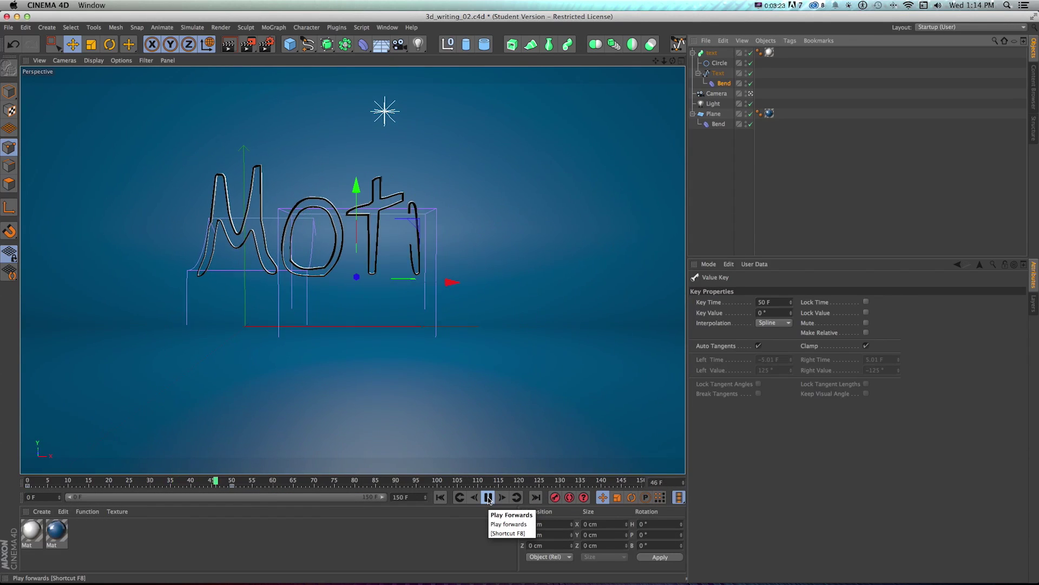
{"action": "key", "text": "shift+f"}
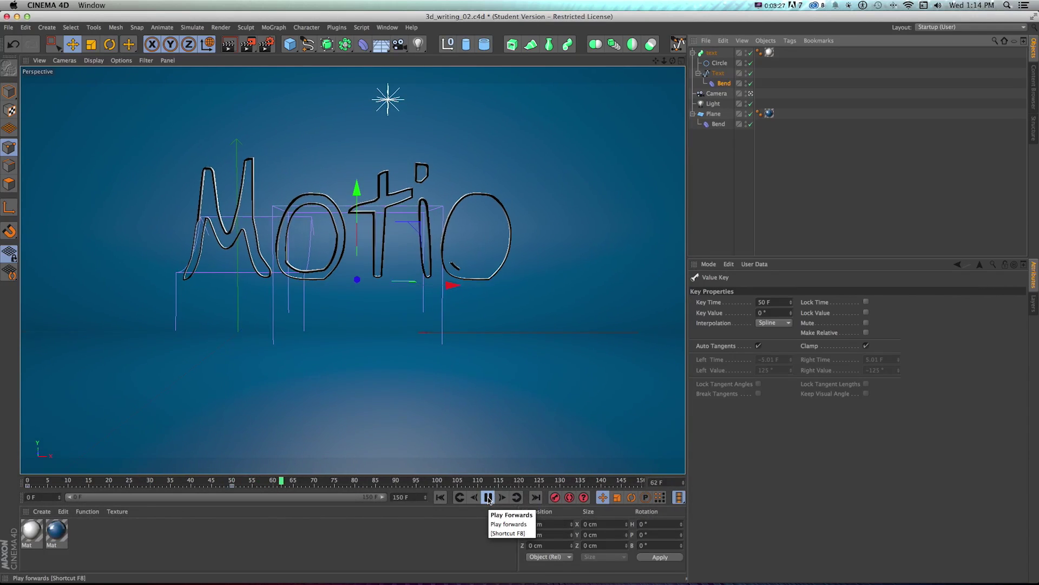
{"action": "key", "text": "shift+f"}
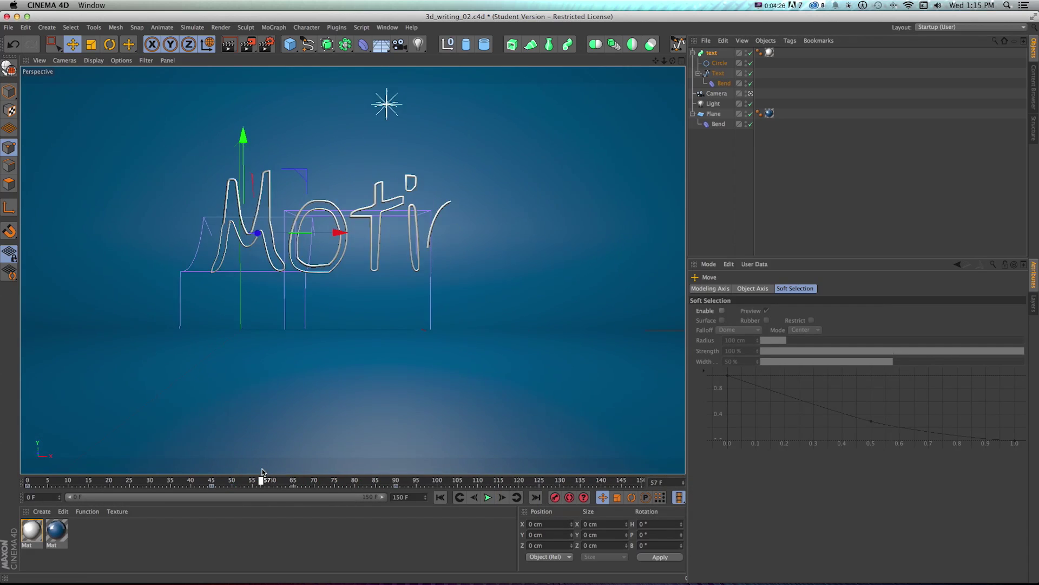
- Render a preview of the finished "Motion" lettering in the Perspective view at frame 100
{"action": "left_click_drag", "start_coordinate": [260, 479], "coordinate": [437, 467]}
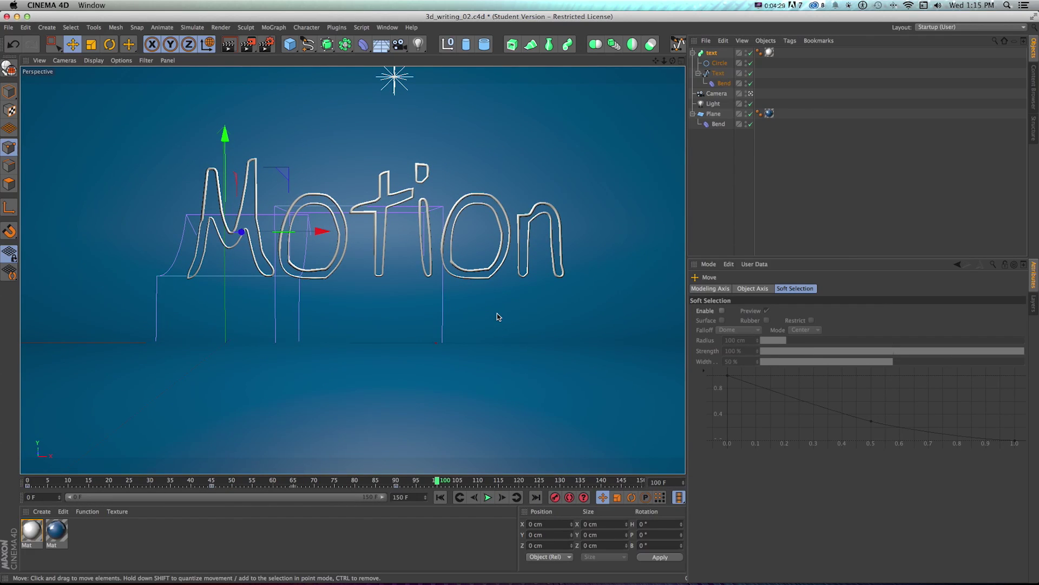
{"action": "key", "text": "super+r"}
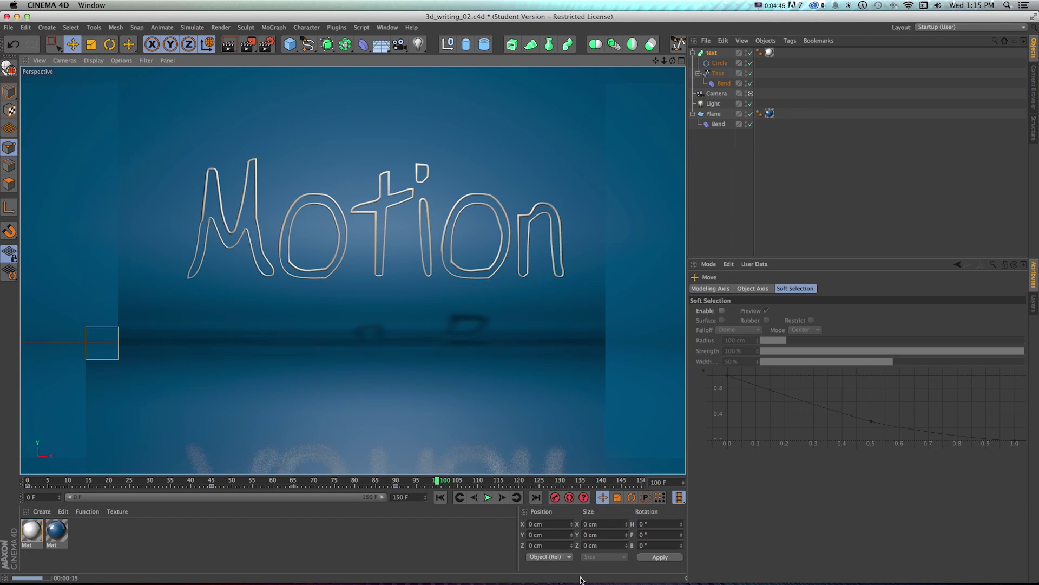
{"action": "left_click", "coordinate": [441, 482]}
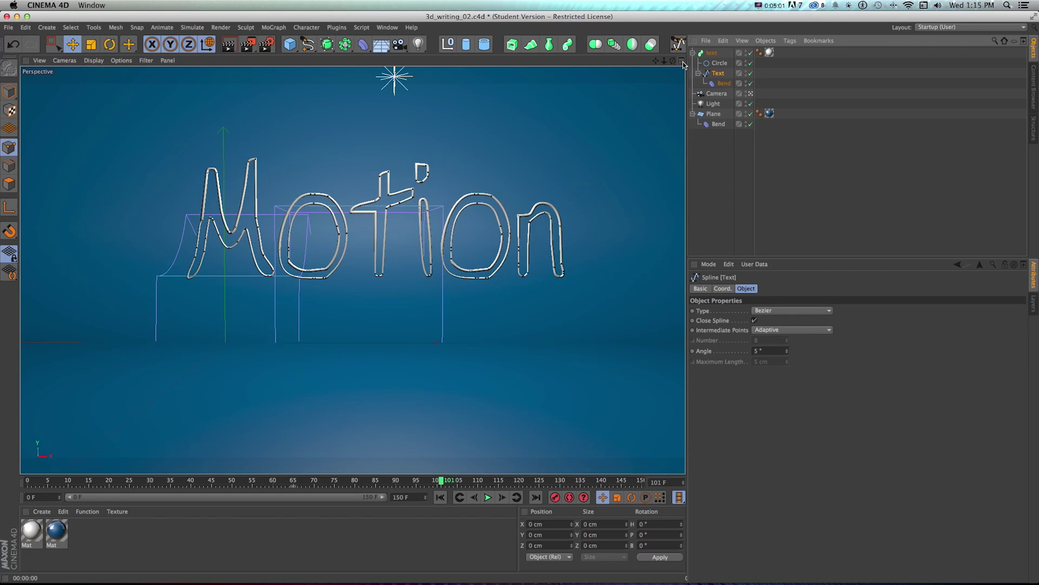
- Show all four views, bring the lettering closer in the Top view and disable the text Sweep
{"action": "middle_click", "coordinate": [379, 136]}
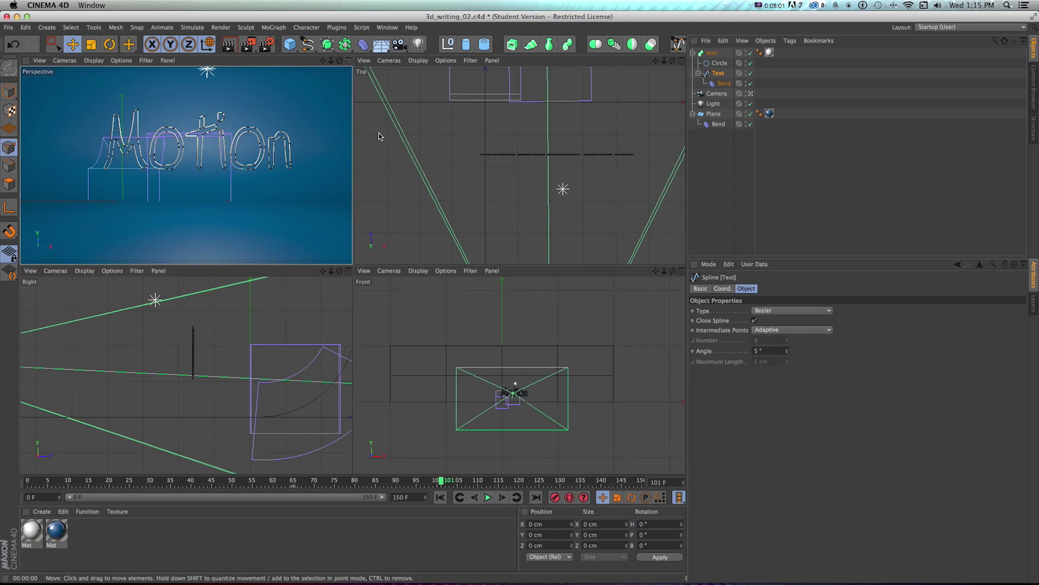
{"action": "scroll", "coordinate": [514, 181], "scroll_direction": "up", "scroll_amount": 3}
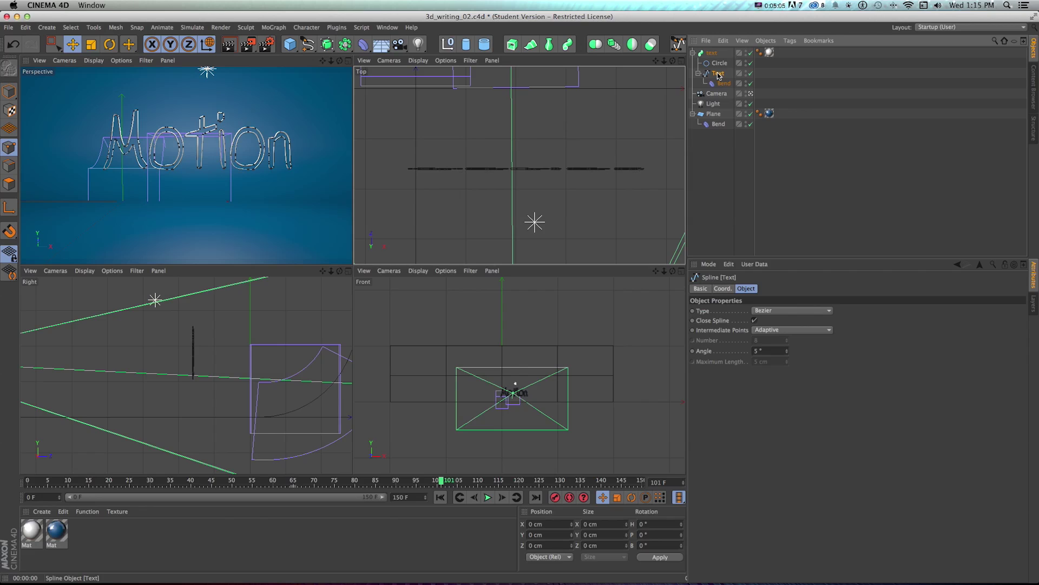
{"action": "key", "text": "c"}
{"action": "left_click", "coordinate": [749, 53]}
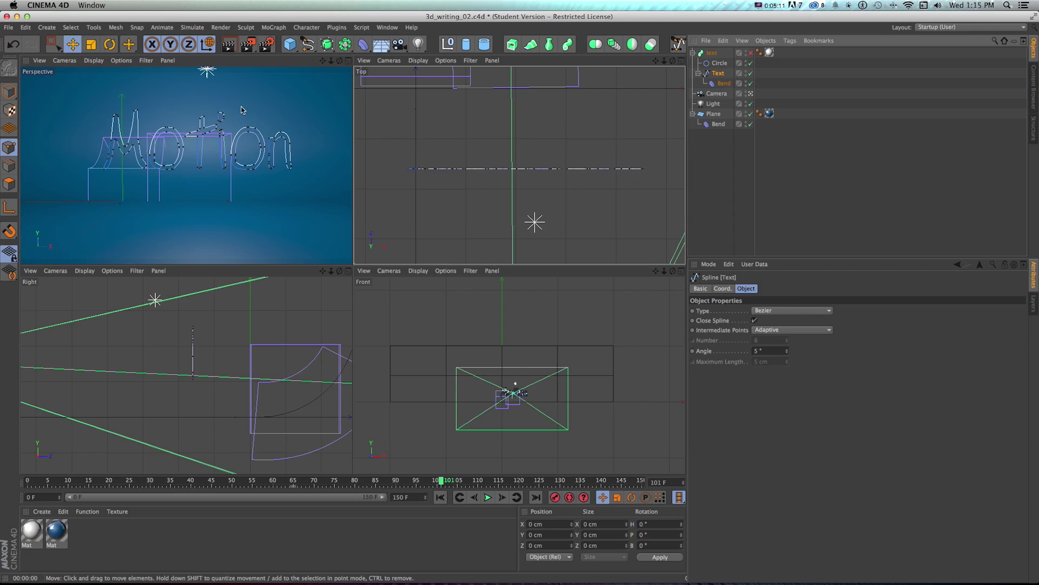
- Rectangle-select all of the M's spline points in the Top view, including hidden ones, and shift them slightly along Z
{"action": "left_click", "coordinate": [53, 43]}
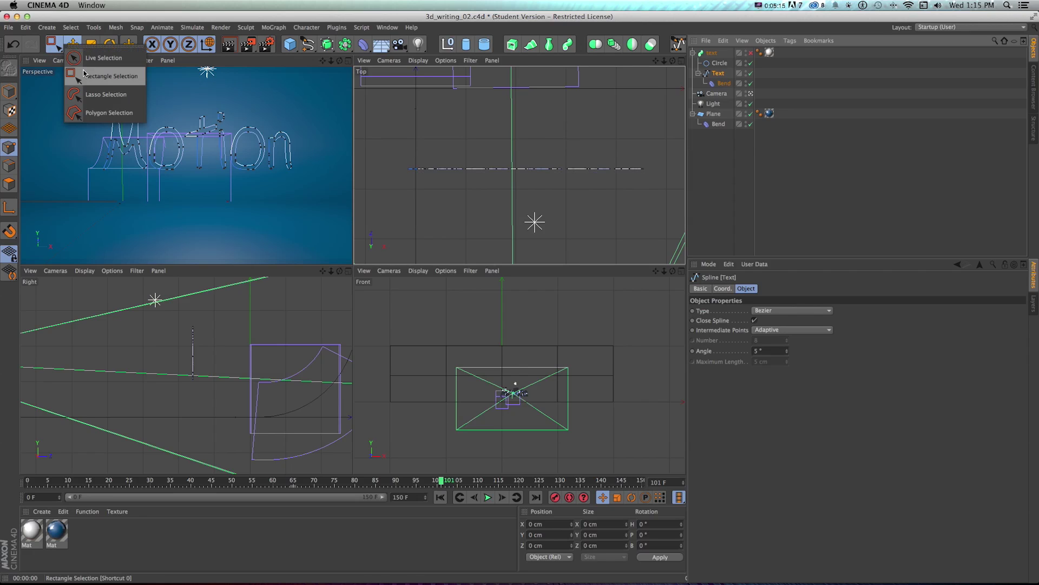
{"action": "left_click", "coordinate": [103, 76]}
{"action": "left_click", "coordinate": [778, 320]}
{"action": "left_click_drag", "start_coordinate": [393, 153], "coordinate": [445, 182]}
{"action": "key", "text": "e"}
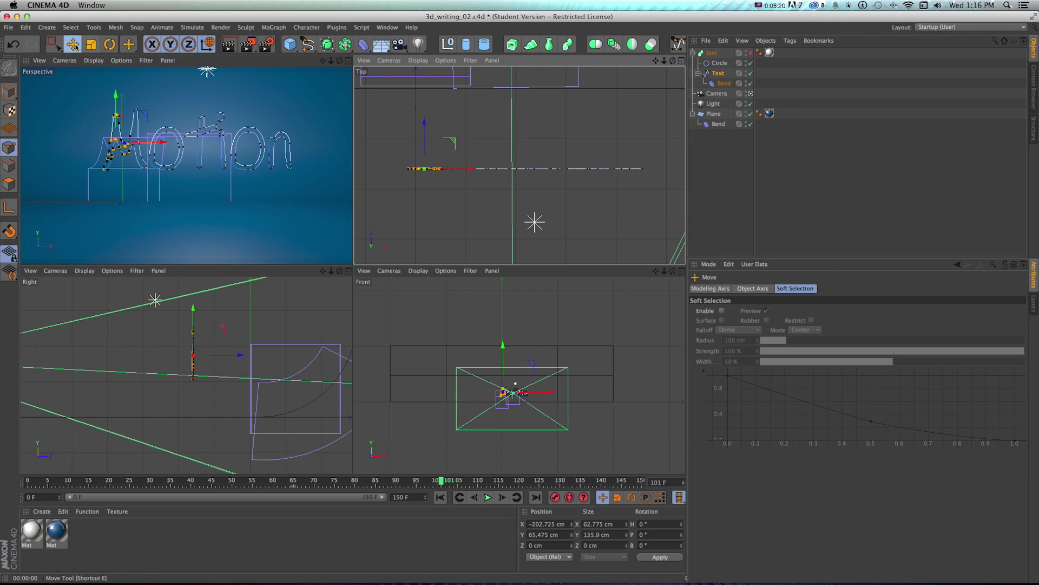
{"action": "left_click_drag", "start_coordinate": [429, 139], "coordinate": [429, 136]}
- Shift point groups of the remaining letters back and forth along Z in the Top view to make the spline wavy
{"action": "key", "text": "0"}
{"action": "scroll", "coordinate": [464, 176], "scroll_direction": "up", "scroll_amount": 2}
{"action": "left_click_drag", "start_coordinate": [501, 179], "coordinate": [458, 155]}
{"action": "left_click_drag", "start_coordinate": [604, 178], "coordinate": [508, 143]}
{"action": "left_click_drag", "start_coordinate": [563, 179], "coordinate": [544, 154]}
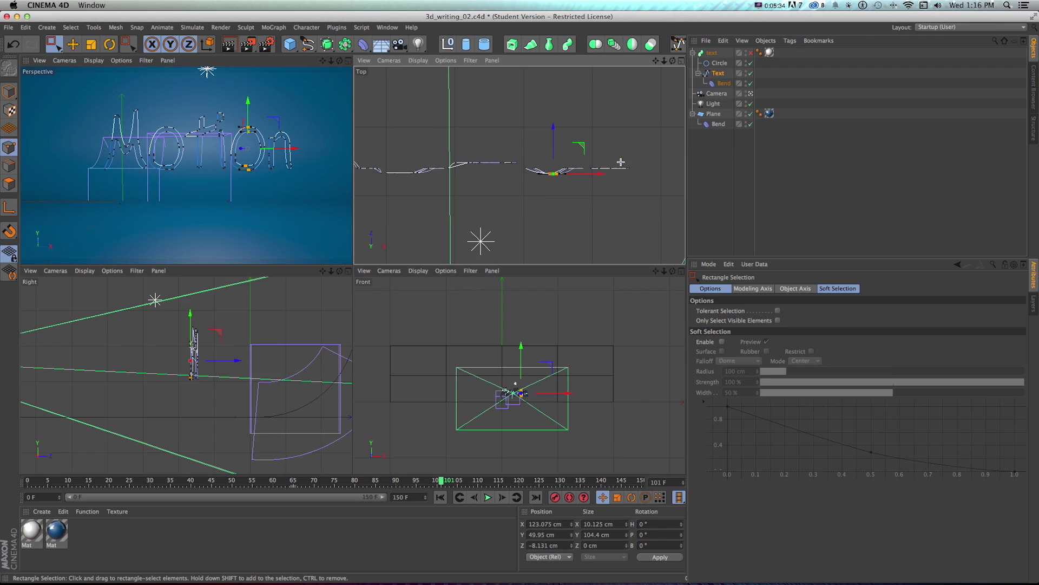
{"action": "left_click_drag", "start_coordinate": [591, 175], "coordinate": [578, 155]}
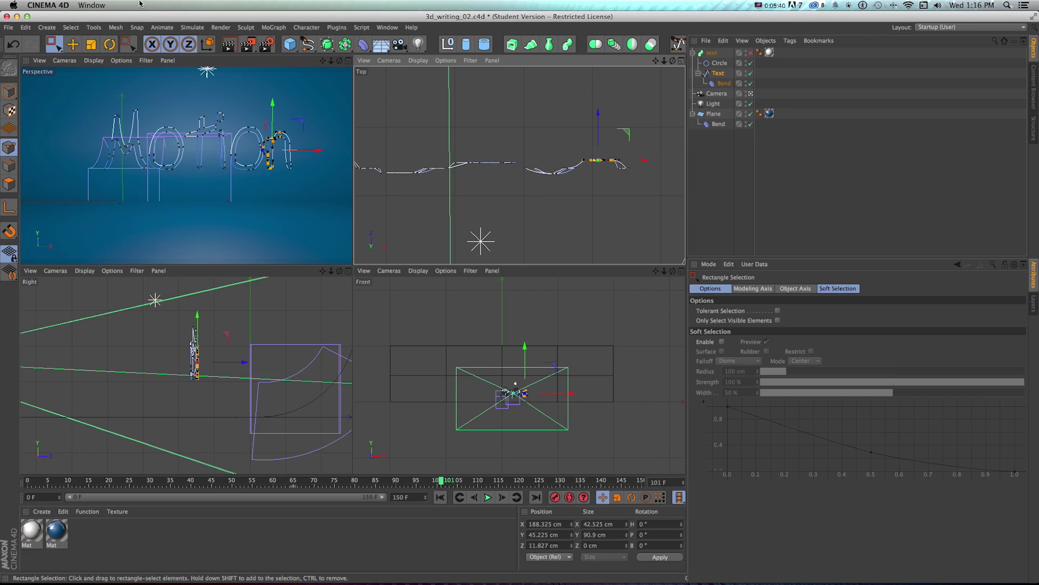
- Re-enable the text Sweep and inspect the lettering's depth up close in the enlarged Perspective view, outside the Camera
{"action": "left_click", "coordinate": [347, 60]}
{"action": "left_click", "coordinate": [751, 53]}
{"action": "left_click", "coordinate": [751, 94]}
{"action": "left_click_drag", "start_coordinate": [346, 260], "coordinate": [395, 268], "text": "alt"}
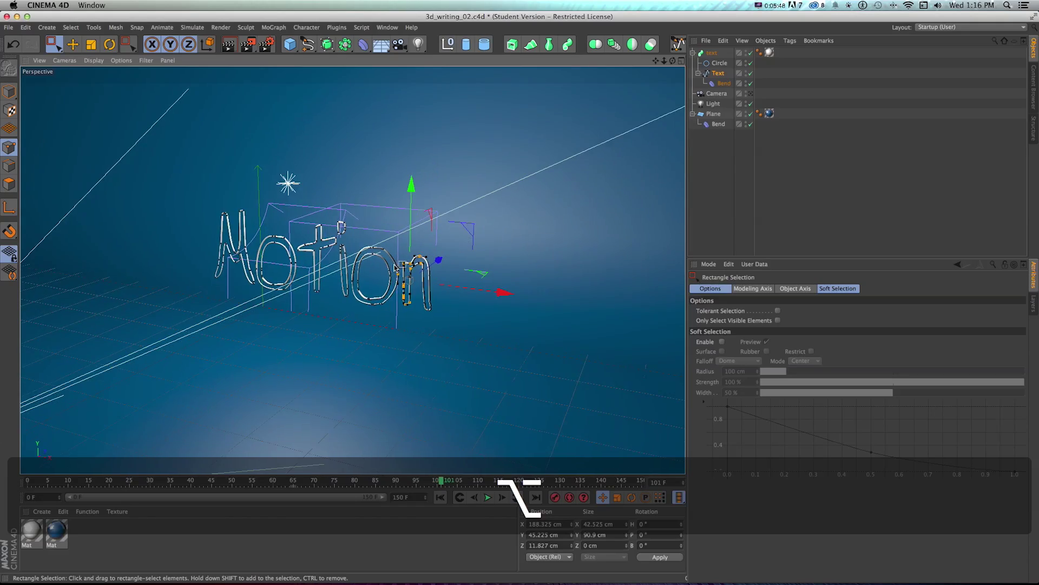
{"action": "scroll", "coordinate": [394, 267], "scroll_direction": "up", "scroll_amount": 10}
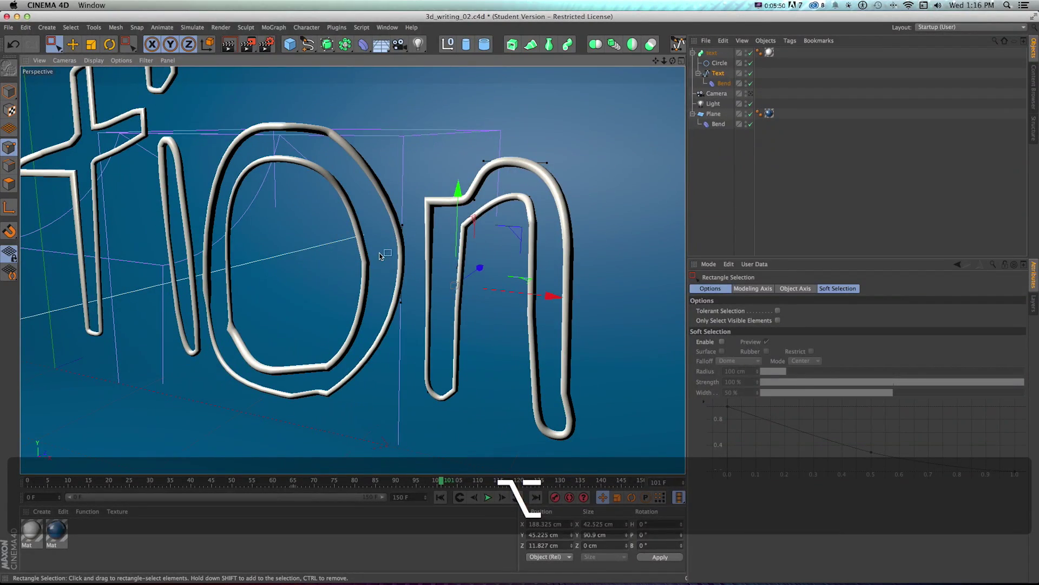
- Render the Perspective view to check the lettering's depth
{"action": "key", "text": "super+r"}
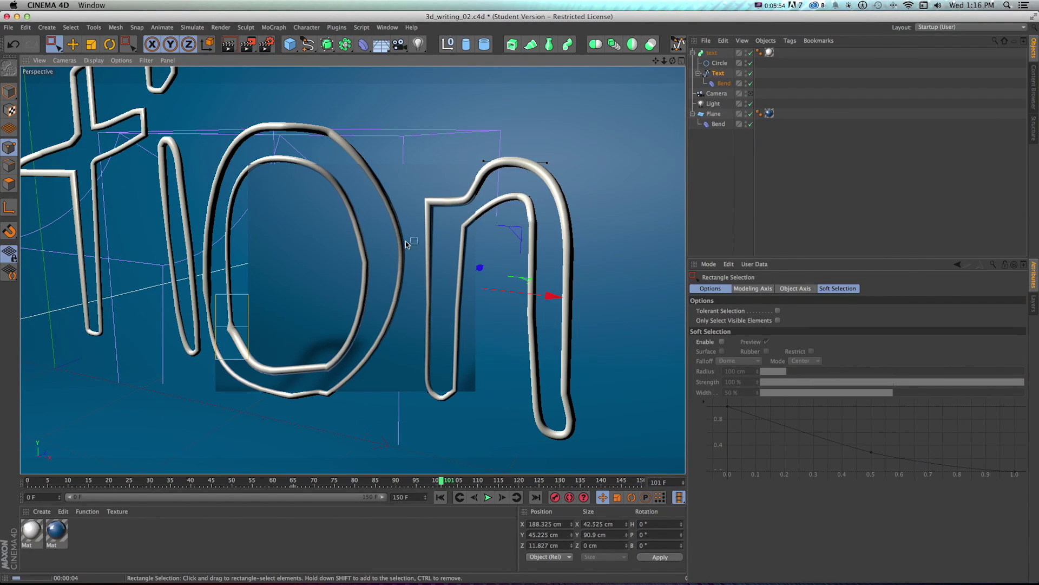
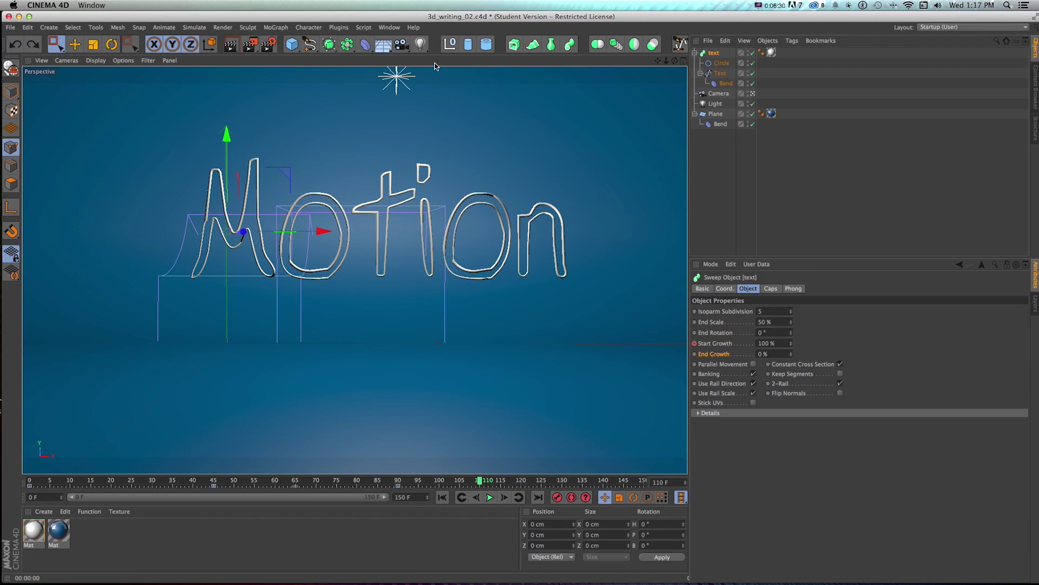
- Add a Shatter deformer and nest it under the Text spline, below its Bend
{"action": "left_click", "coordinate": [720, 72]}
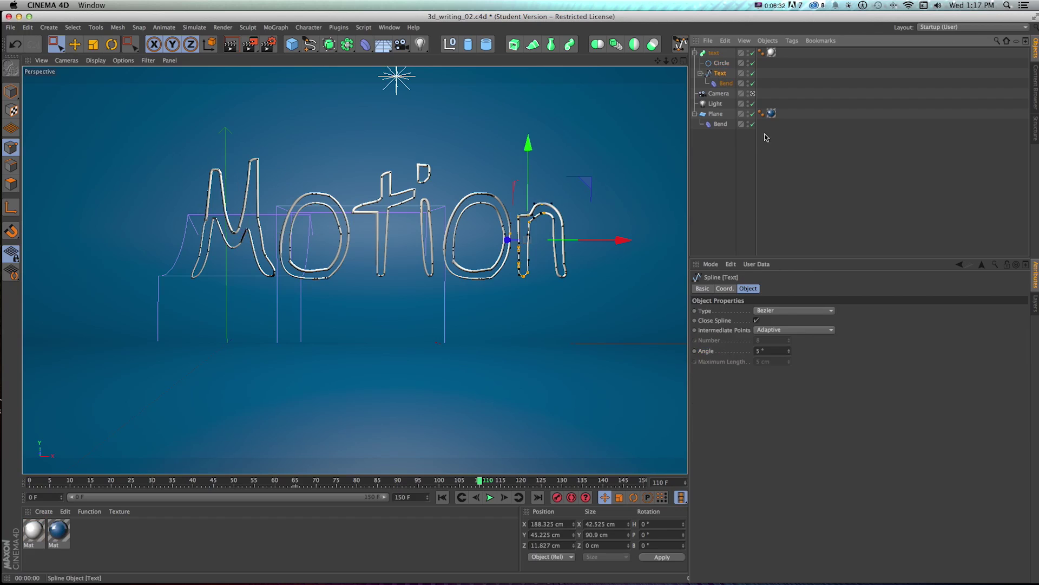
{"action": "key", "text": "e"}
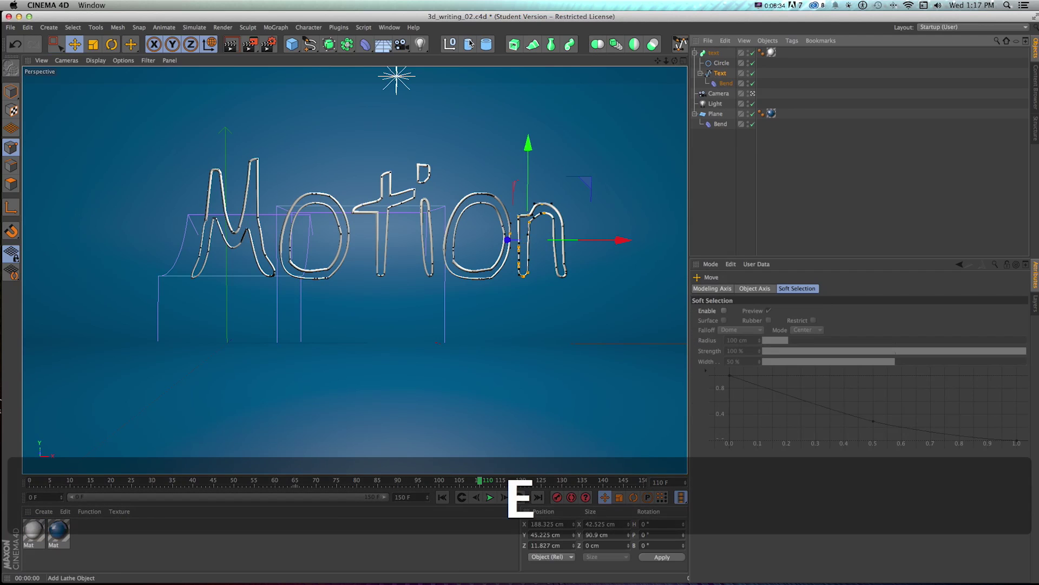
{"action": "left_click", "coordinate": [366, 45]}
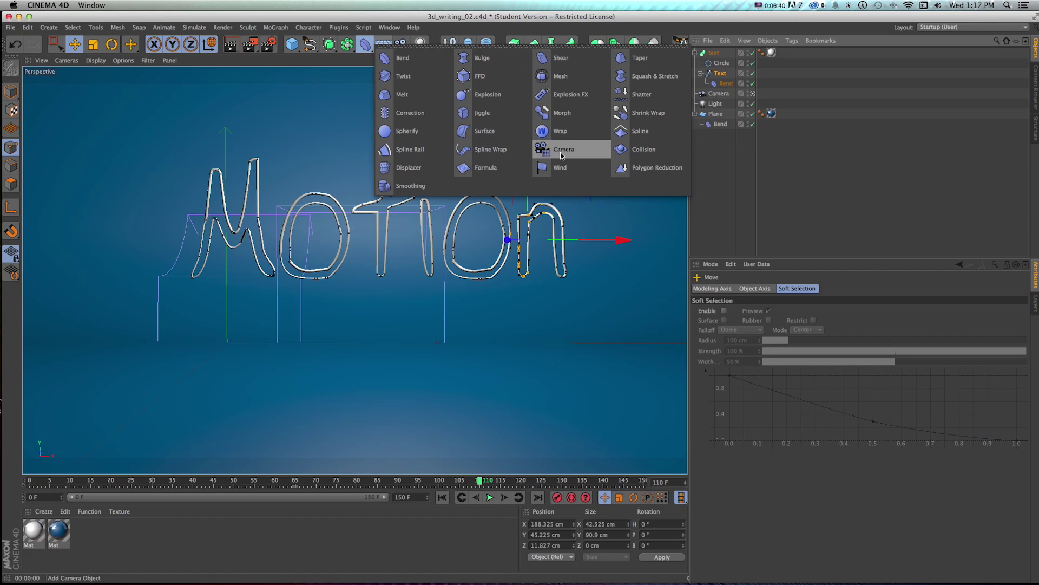
{"action": "left_click", "coordinate": [631, 95]}
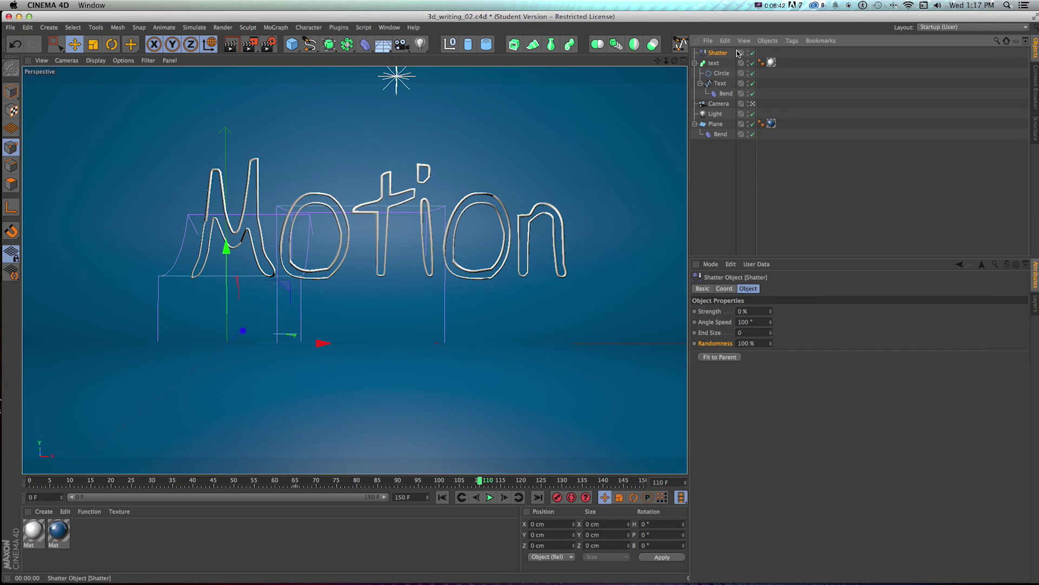
{"action": "left_click_drag", "start_coordinate": [724, 98], "coordinate": [724, 99]}
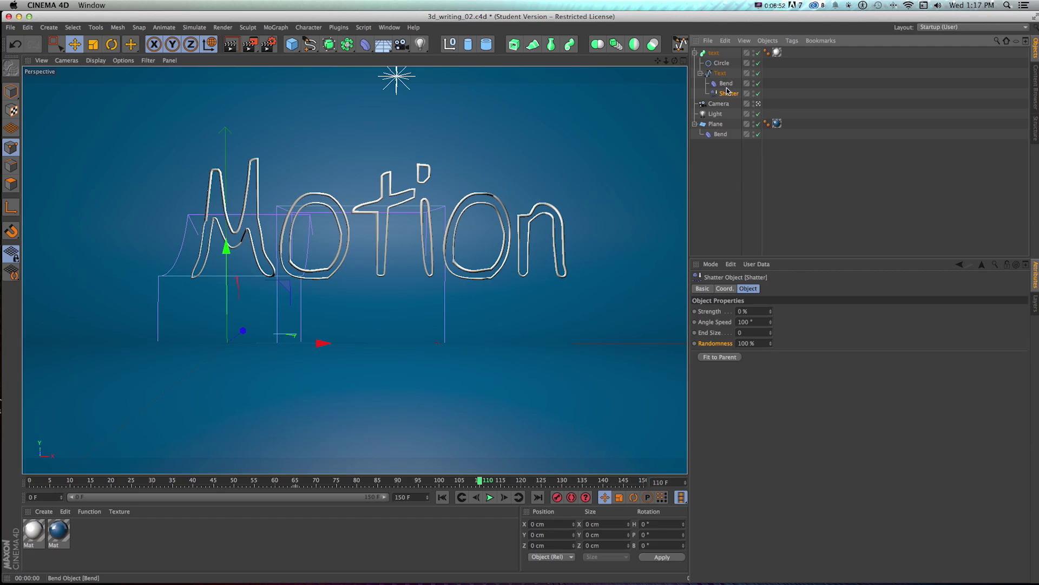
- Try the Shatter at 100% Strength and undo the change
{"action": "left_click_drag", "start_coordinate": [772, 317], "coordinate": [751, 327]}
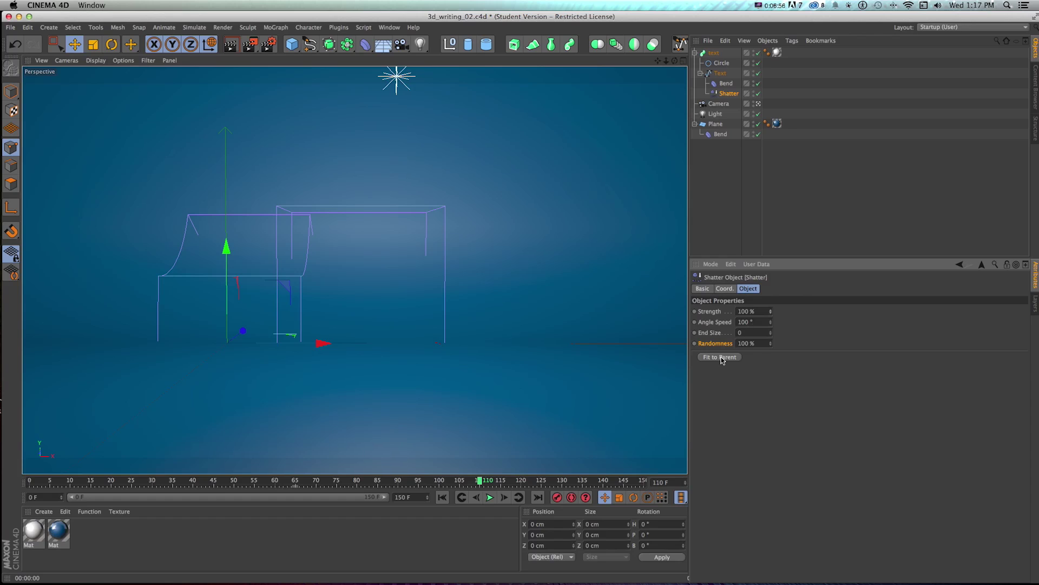
{"action": "key", "text": "super+z"}
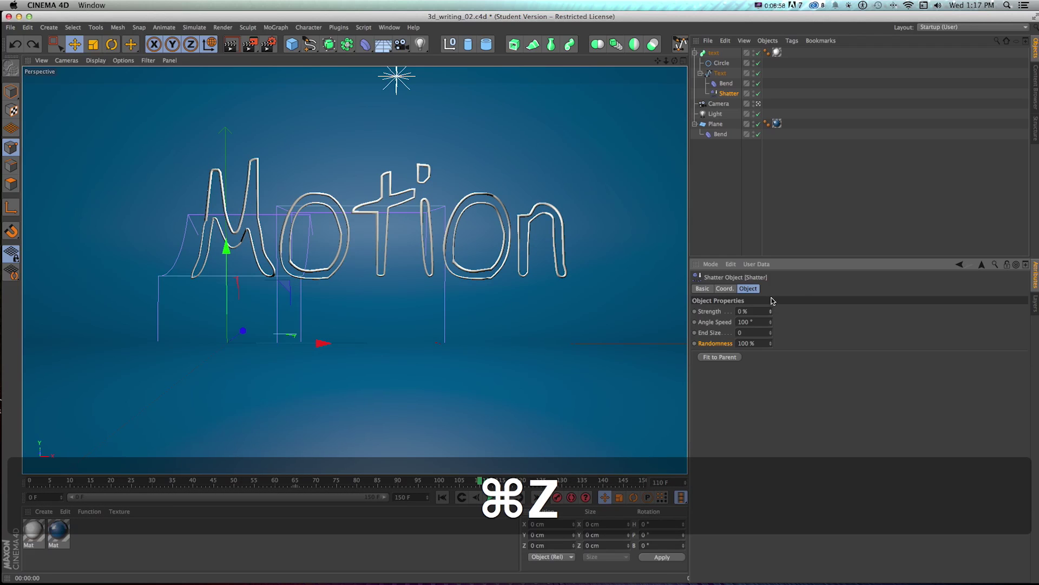
{"action": "key", "text": "super+z"}
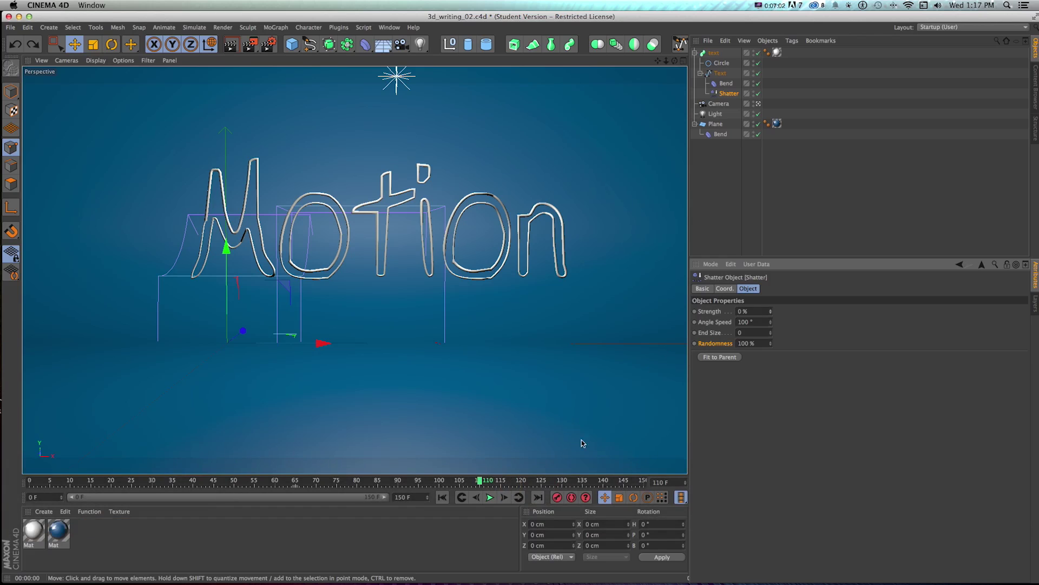
- Keyframe the Shatter's Strength at 0% on frame 105 and at 100% on frame 122, and preview the break-up
{"action": "left_click", "coordinate": [459, 480]}
{"action": "left_click", "coordinate": [695, 312], "text": "super"}
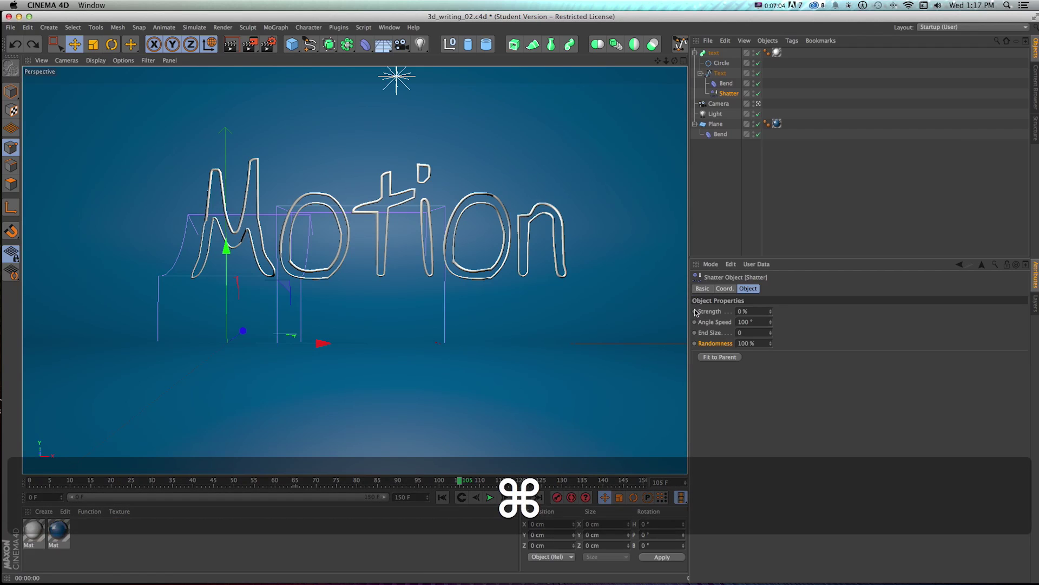
{"action": "left_click", "coordinate": [464, 481], "text": "super"}
{"action": "left_click_drag", "start_coordinate": [464, 480], "coordinate": [509, 481]}
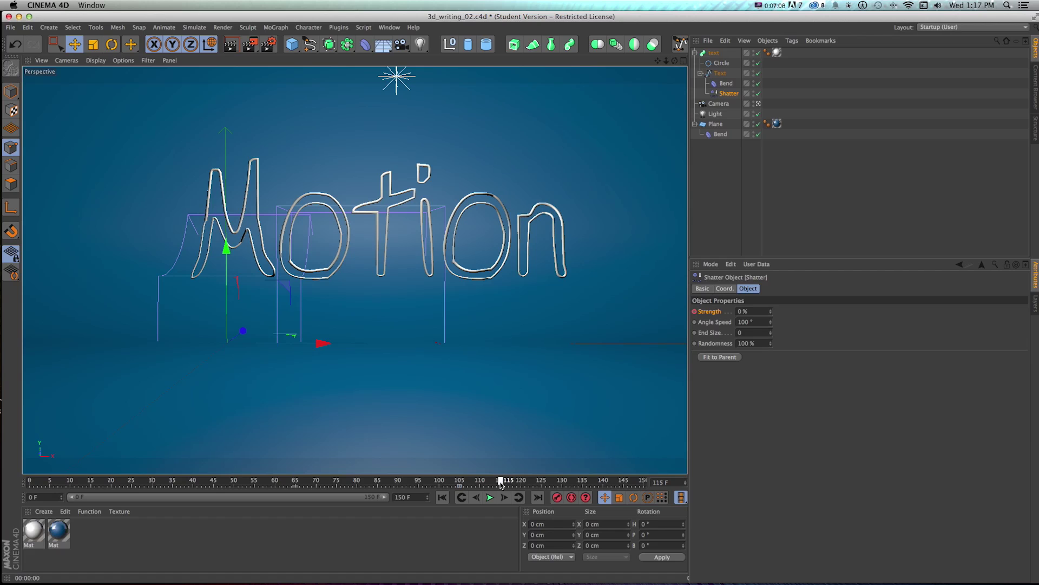
{"action": "double_click", "coordinate": [744, 311]}
{"action": "type", "text": "100"}
{"action": "key", "text": "Return"}
{"action": "left_click", "coordinate": [468, 480]}
{"action": "key", "text": "g"}
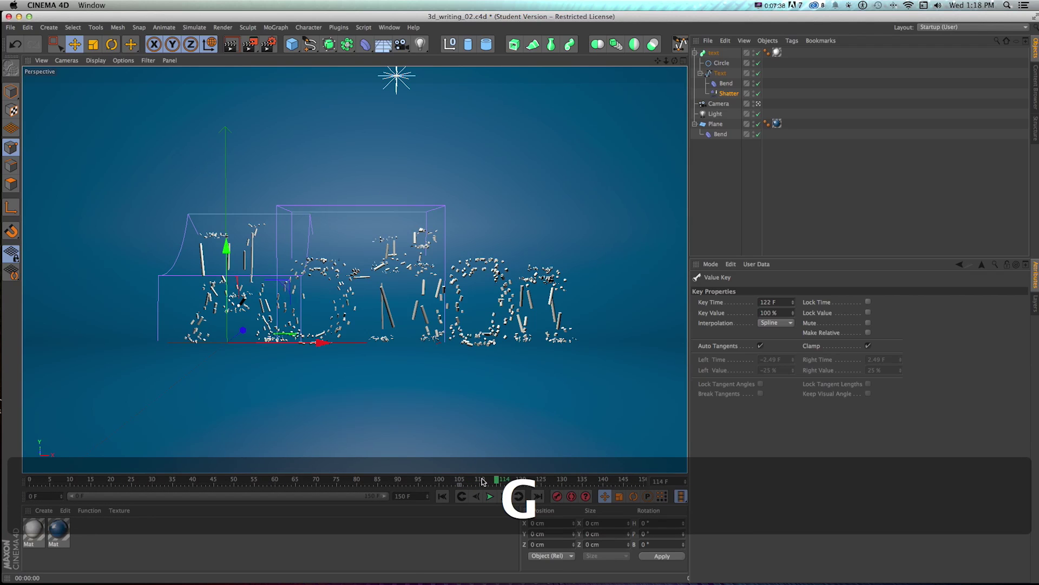
- On frame 122, try an End Size of 1 for the Shatter and settle on 0.5
{"action": "left_click", "coordinate": [729, 93]}
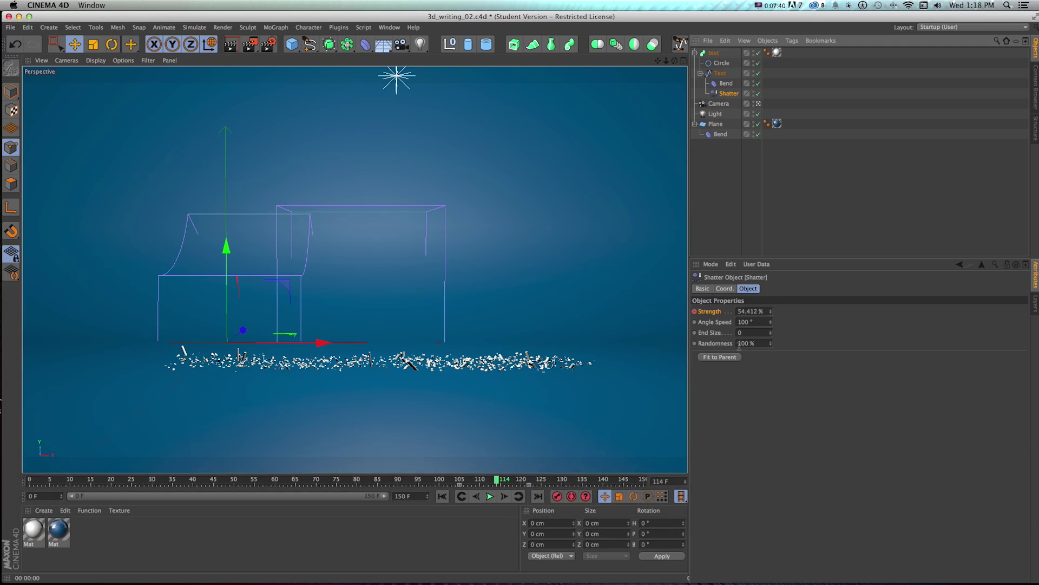
{"action": "left_click", "coordinate": [529, 477]}
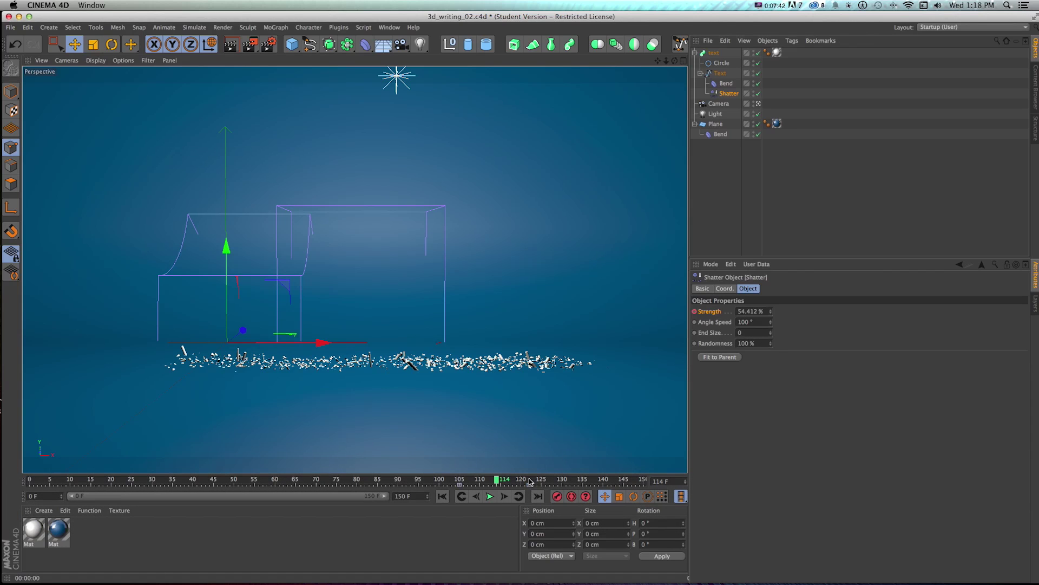
{"action": "left_click", "coordinate": [741, 332]}
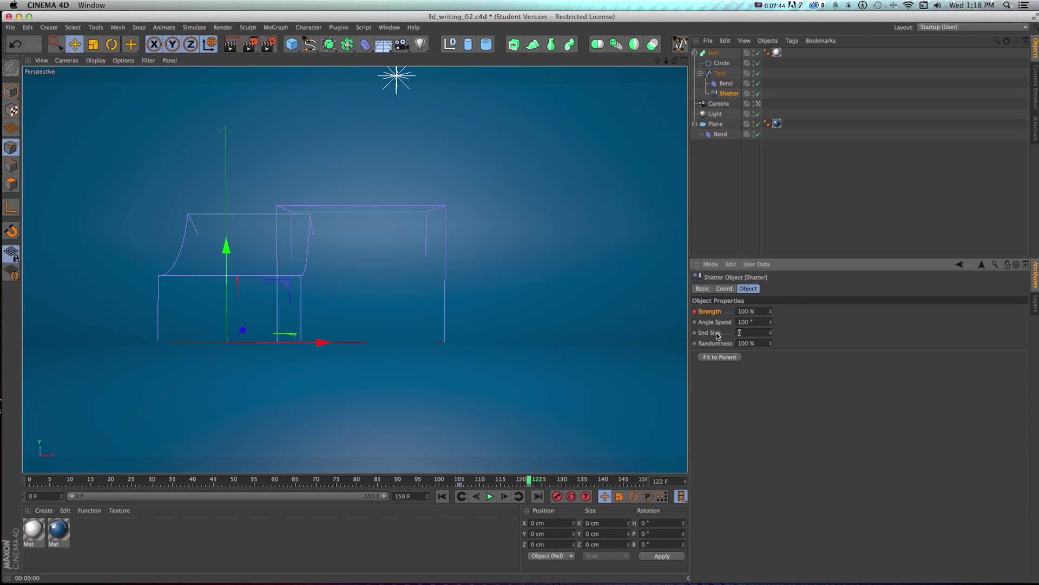
{"action": "type", "text": "1"}
{"action": "key", "text": "Return"}
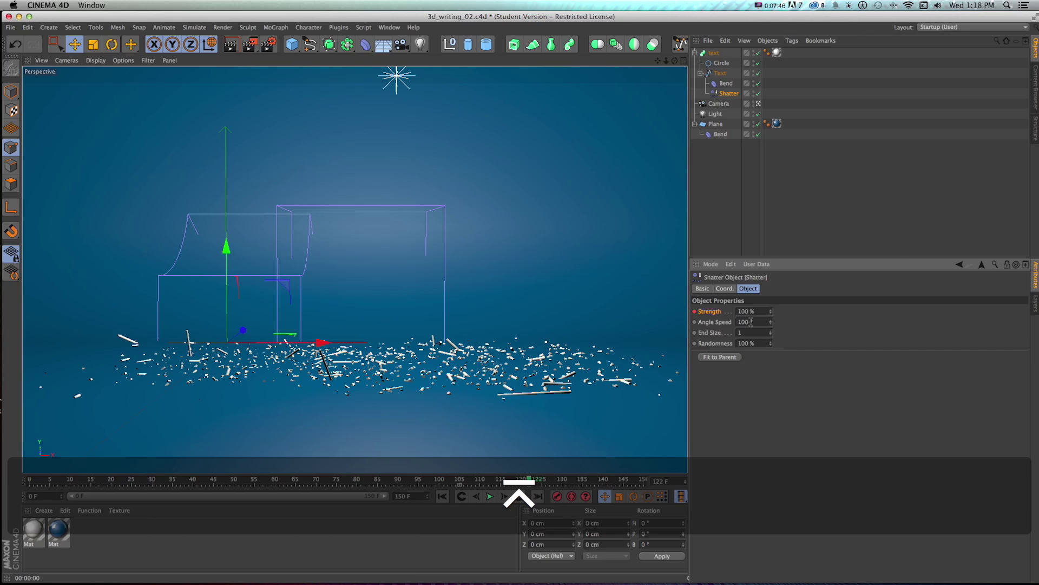
{"action": "left_click", "coordinate": [741, 333]}
{"action": "type", "text": "0.5"}
{"action": "key", "text": "Return"}
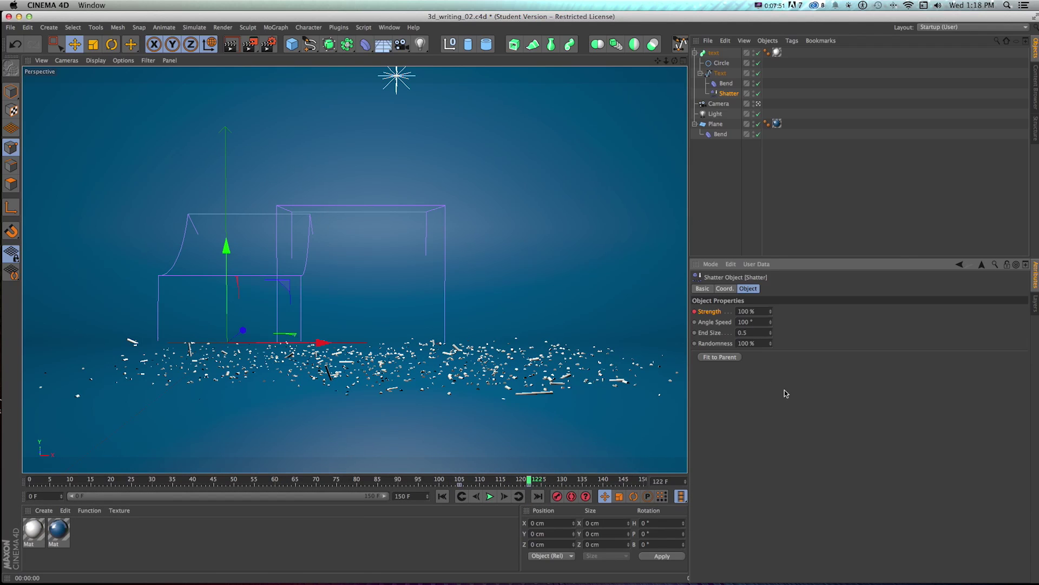
- Step through the shattering from frame 105 and play the whole animation from the start
{"action": "left_click", "coordinate": [459, 480]}
{"action": "key", "text": "g"}
{"action": "key", "text": "g"}
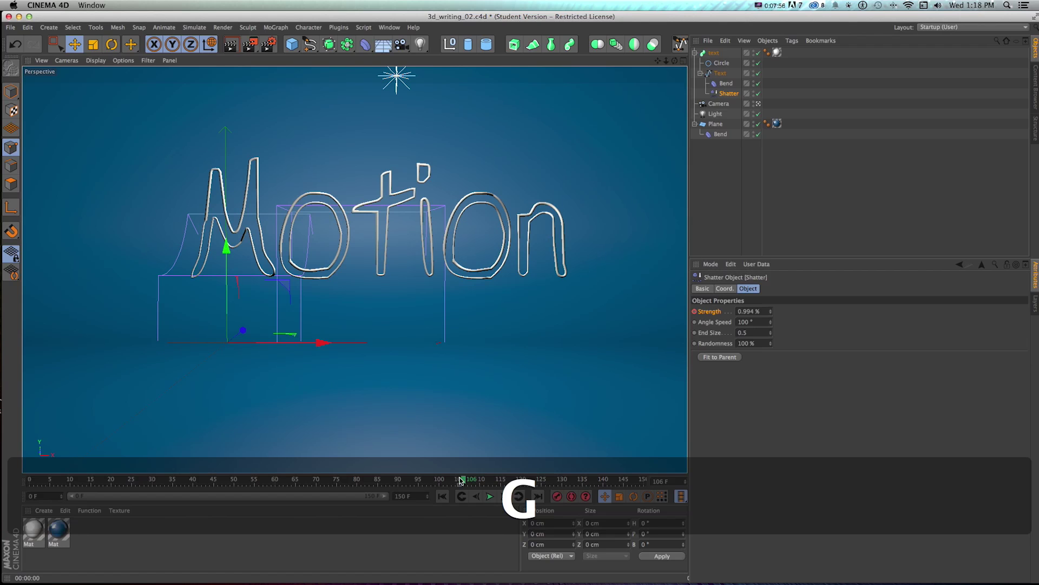
{"action": "key", "text": "g"}
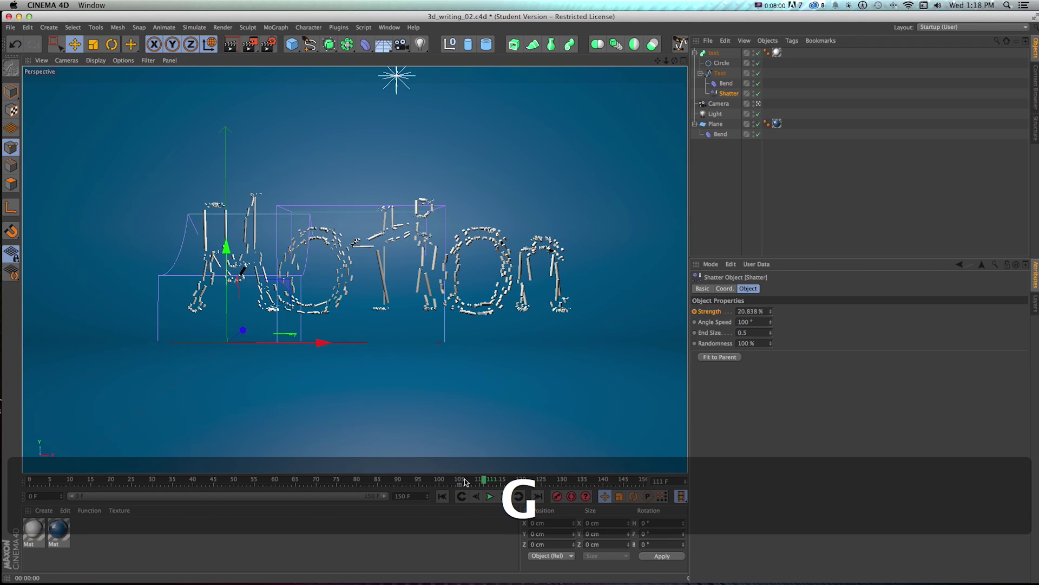
{"action": "key", "text": "shift+f"}
{"action": "left_click", "coordinate": [489, 497]}
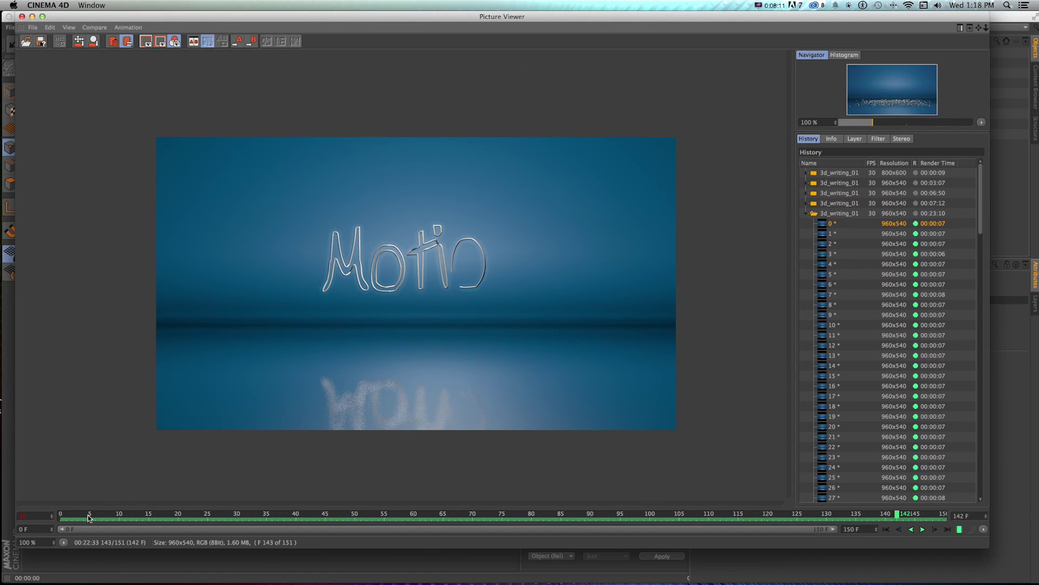
- Play the rendered animation in the Picture Viewer and replay the shattering from frame 100
{"action": "left_click", "coordinate": [923, 528]}
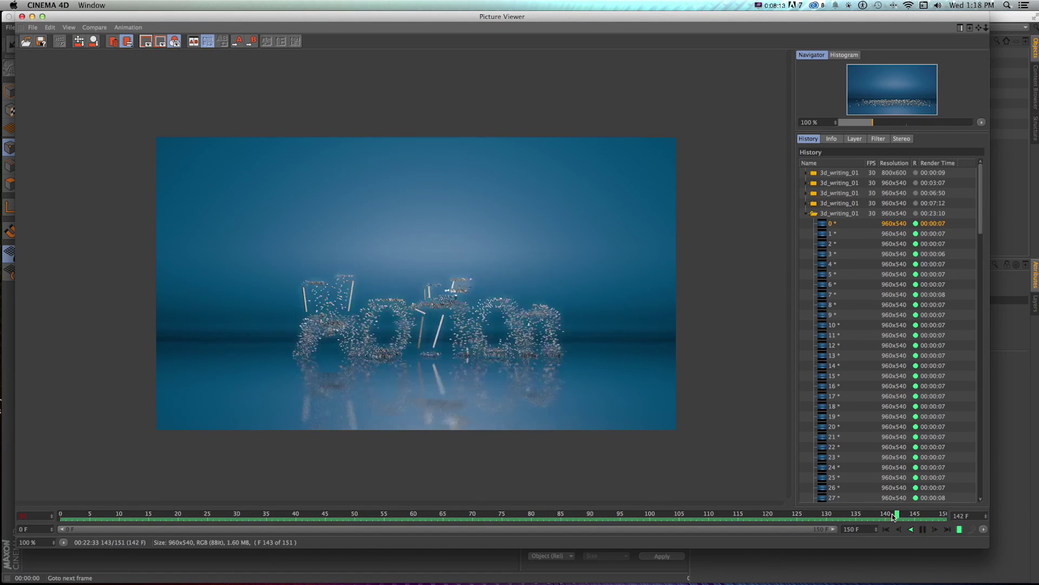
{"action": "left_click", "coordinate": [922, 529]}
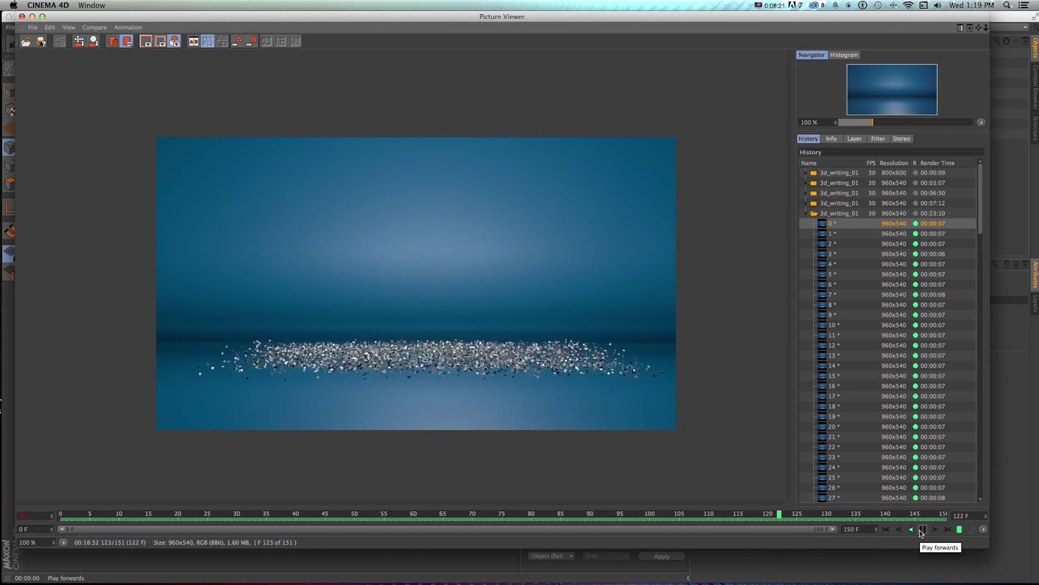
{"action": "left_click", "coordinate": [922, 529]}
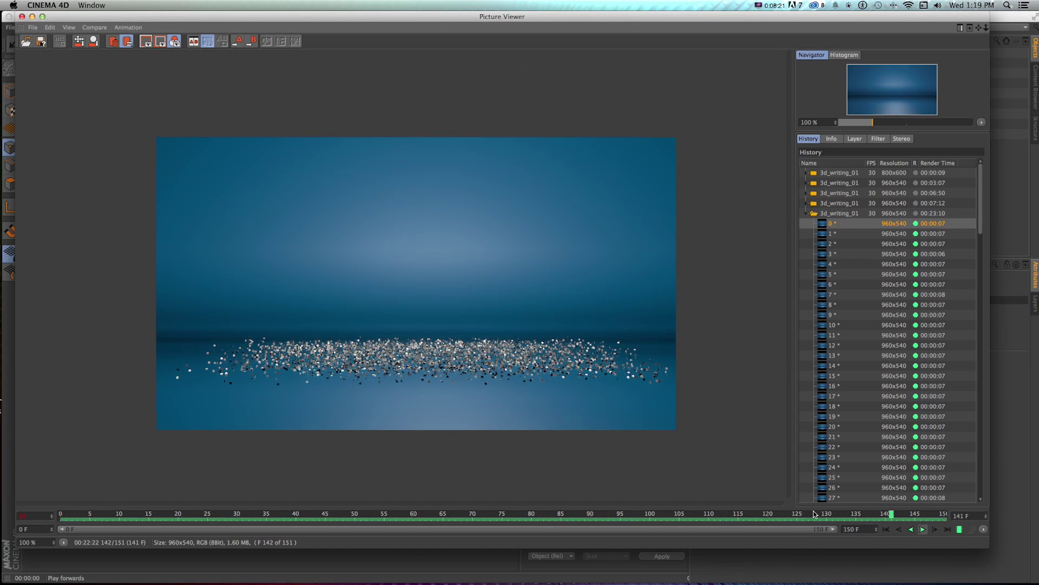
{"action": "left_click_drag", "start_coordinate": [779, 514], "coordinate": [650, 507]}
{"action": "left_click", "coordinate": [924, 529]}
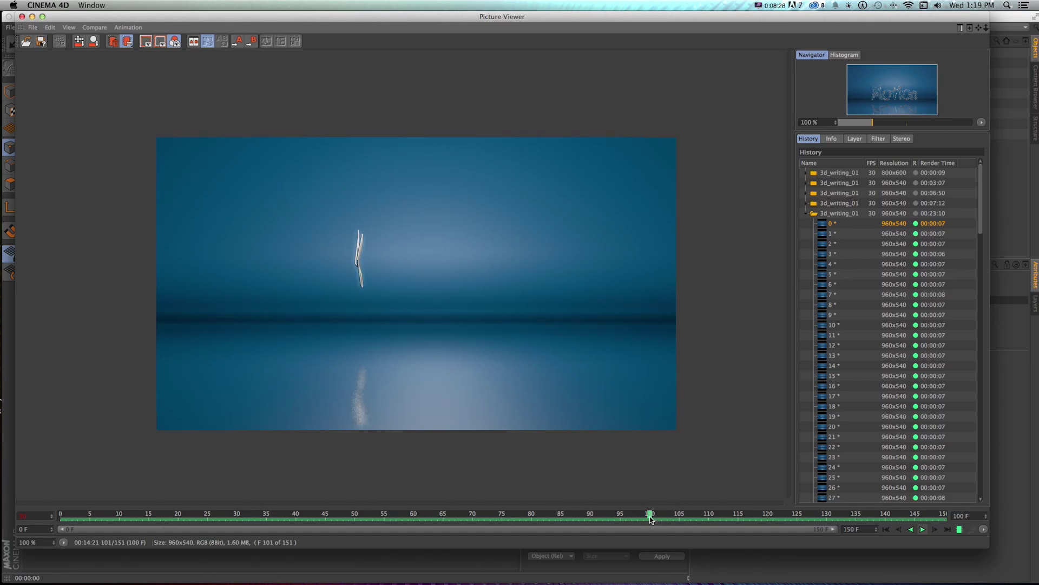